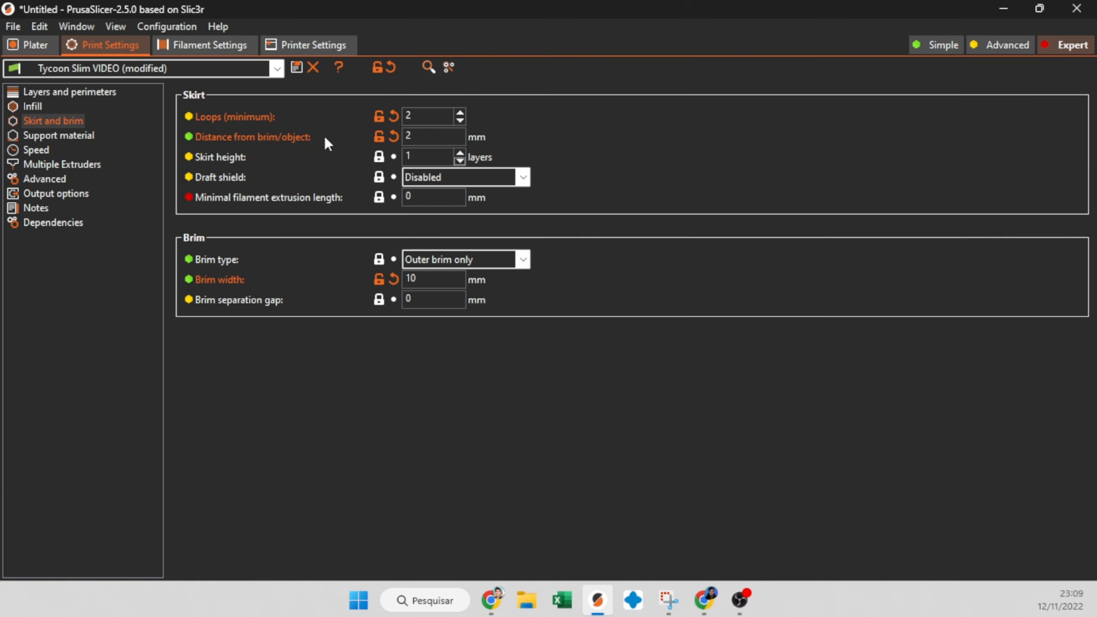
Set the brim width to 25 mm and slice the part to preview the brim around its base.
double_click(444, 287)
type("25")
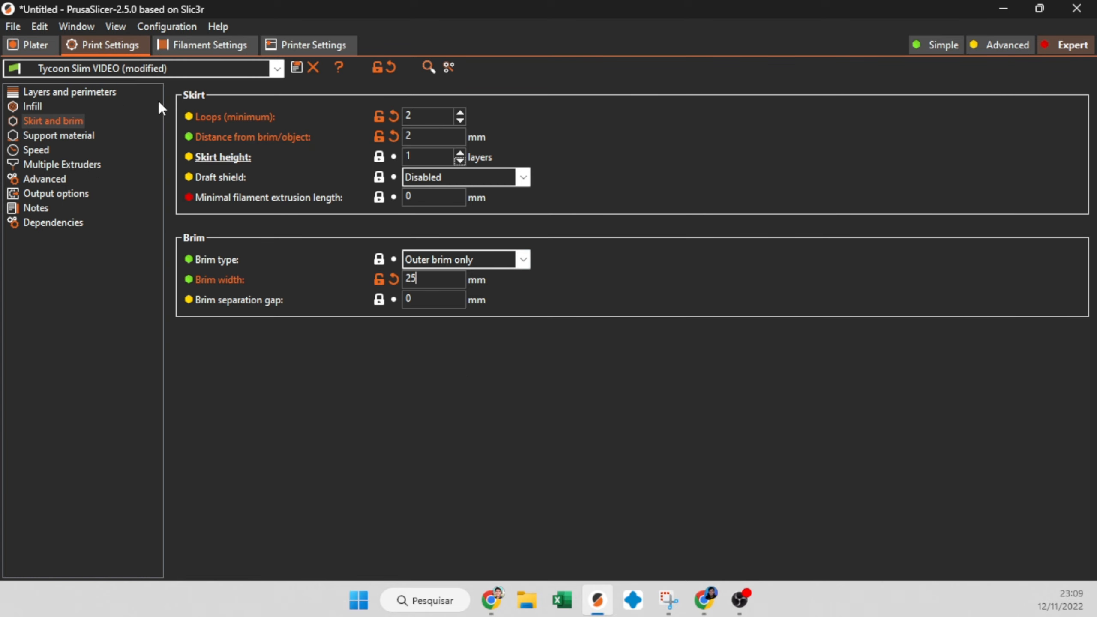
left_click(25, 44)
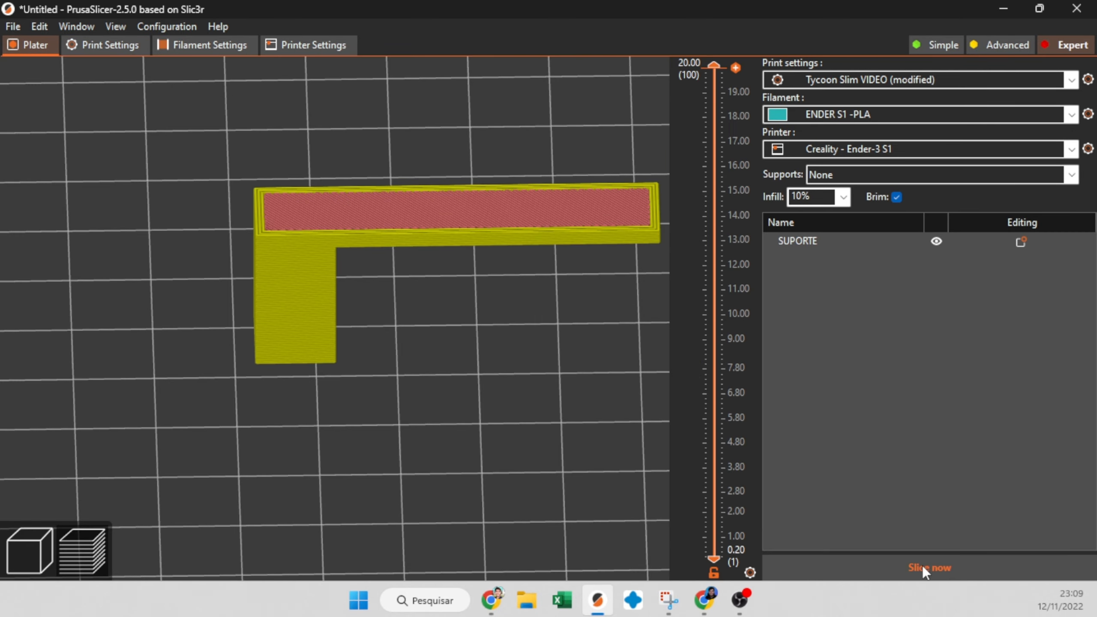
left_click(922, 566)
scroll(379, 410, "down", 2)
left_click_drag(378, 410, 385, 286)
scroll(355, 348, "up", 3)
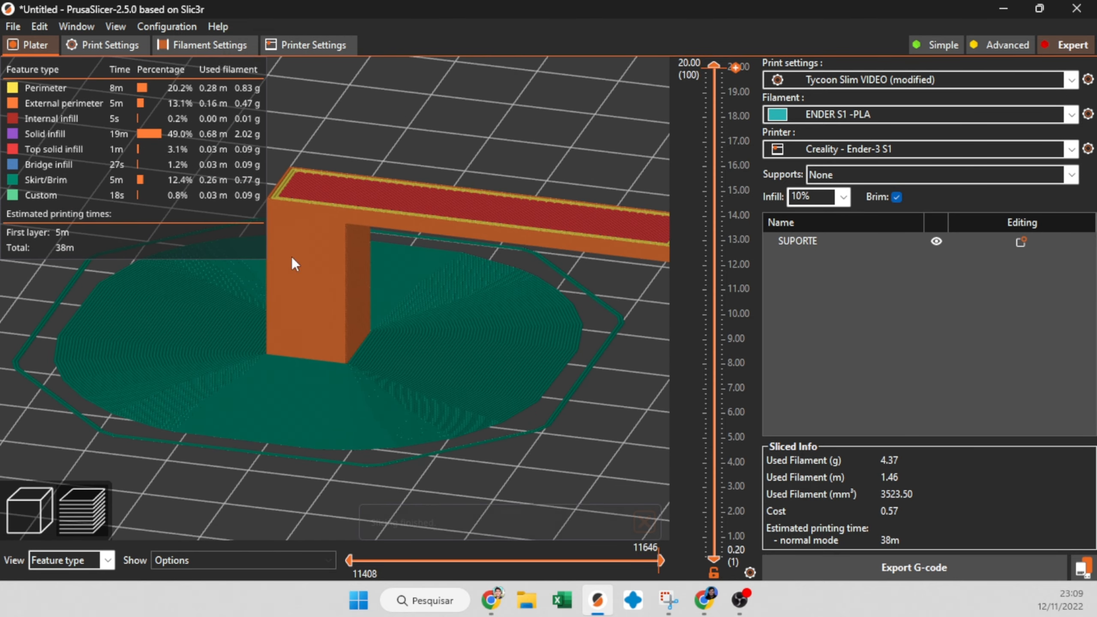
left_click_drag(337, 352, 349, 368)
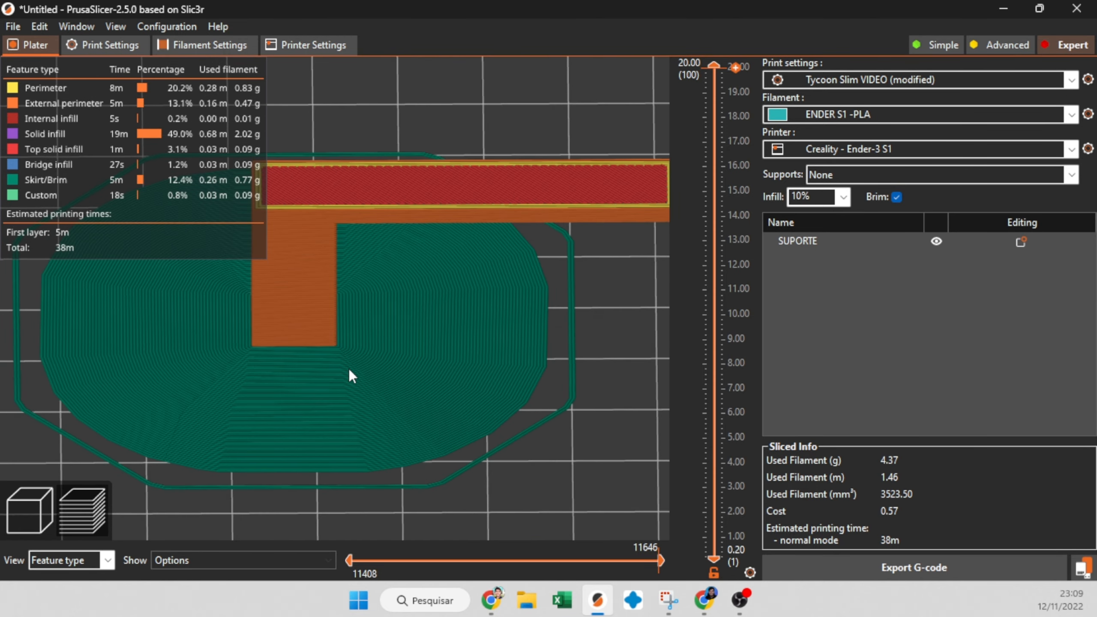
right_click_drag(348, 368, 416, 400)
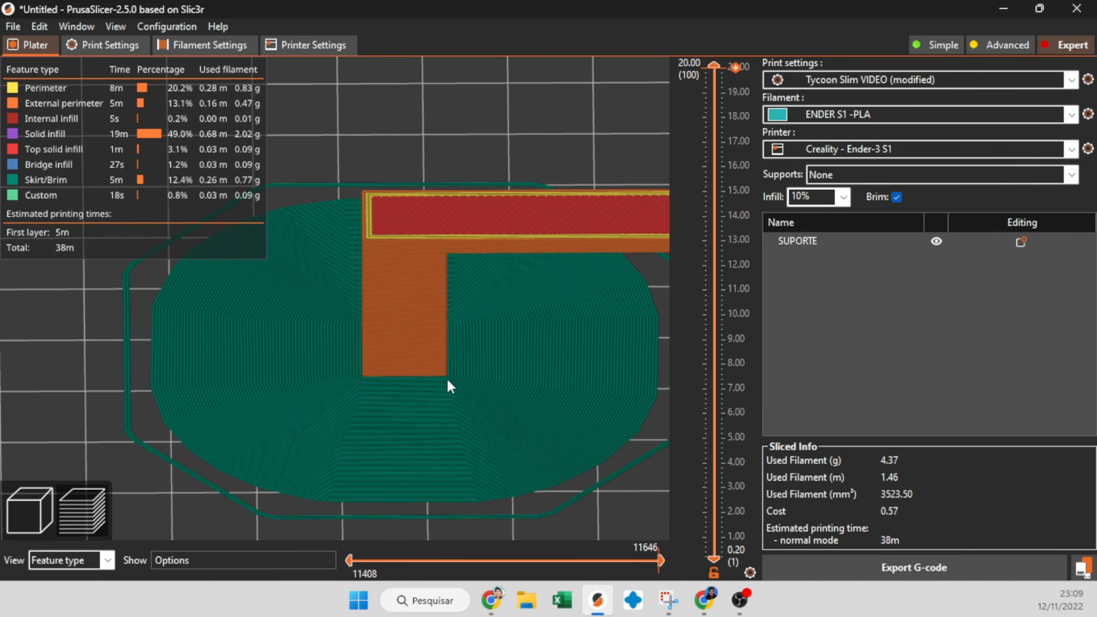
Set the brim separation gap to 1 mm and re-slice to inspect the gap between brim and part.
left_click(95, 44)
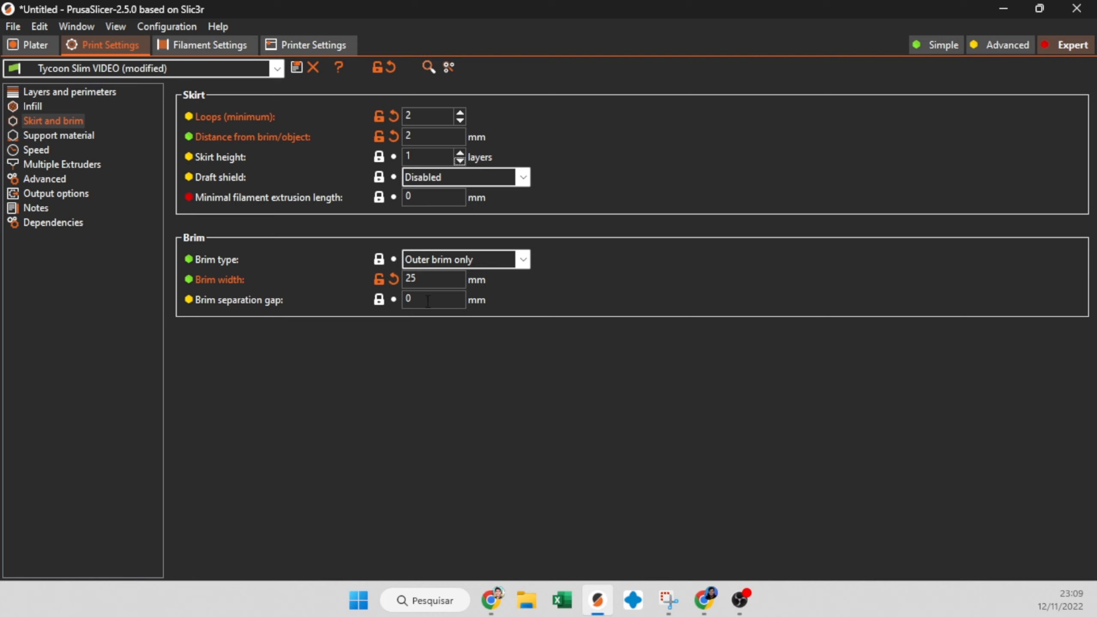
double_click(408, 299)
type("1")
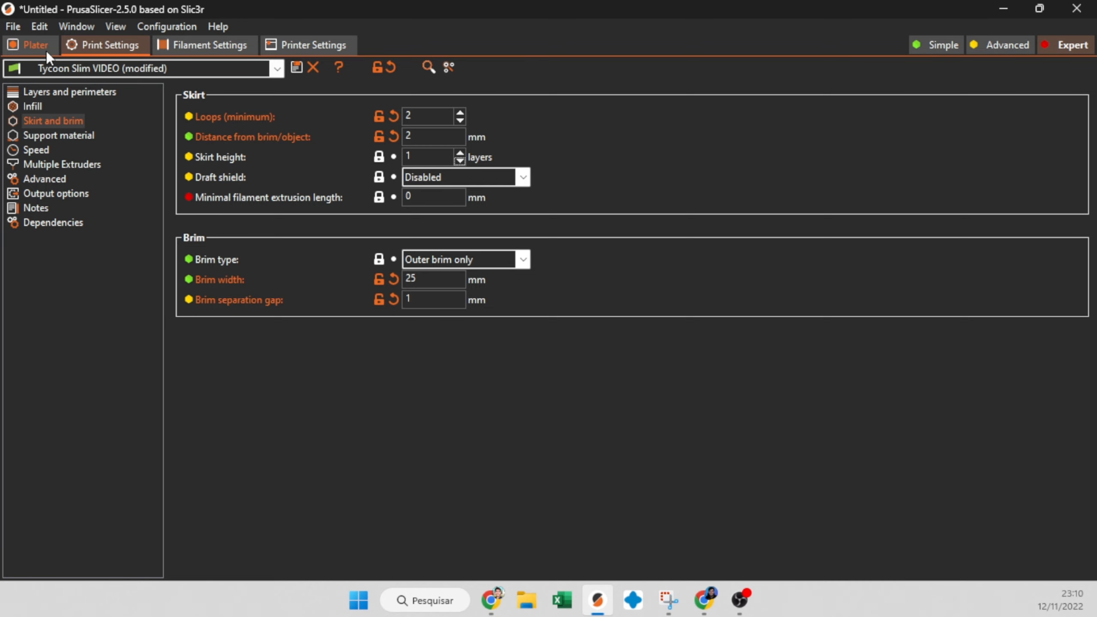
left_click(34, 45)
left_click(871, 573)
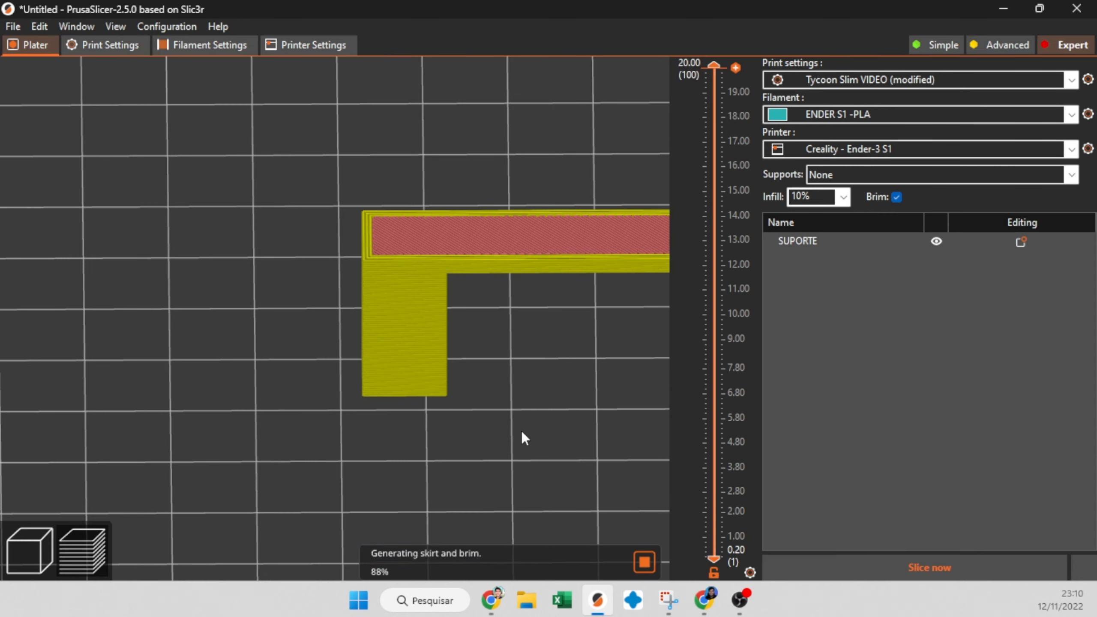
left_click_drag(432, 403, 489, 371)
right_click_drag(540, 387, 432, 336)
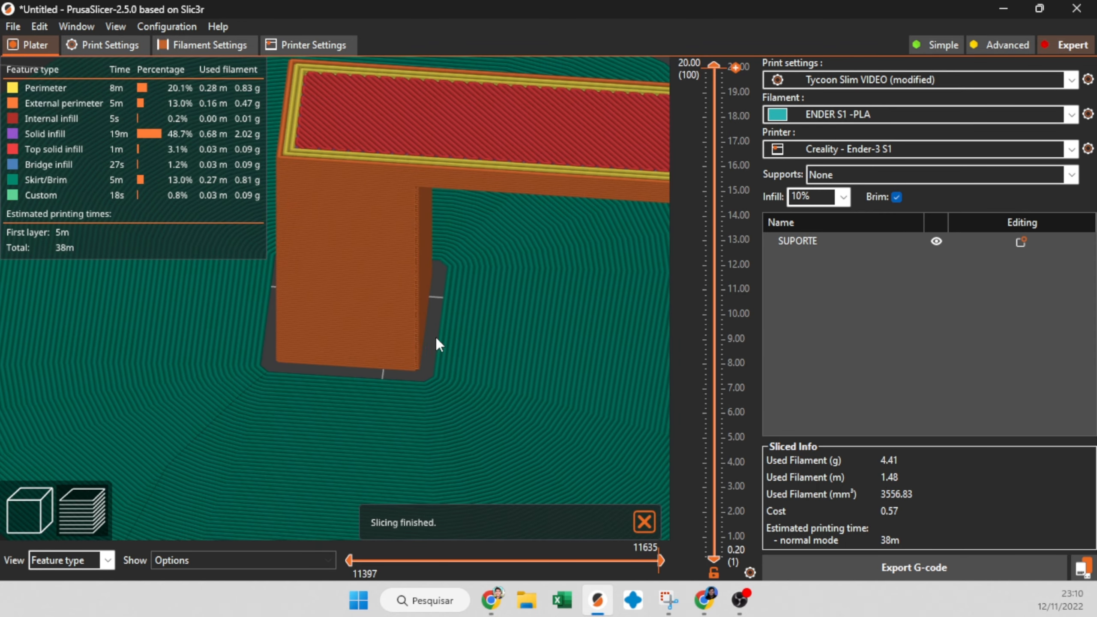
scroll(433, 336, "up", 3)
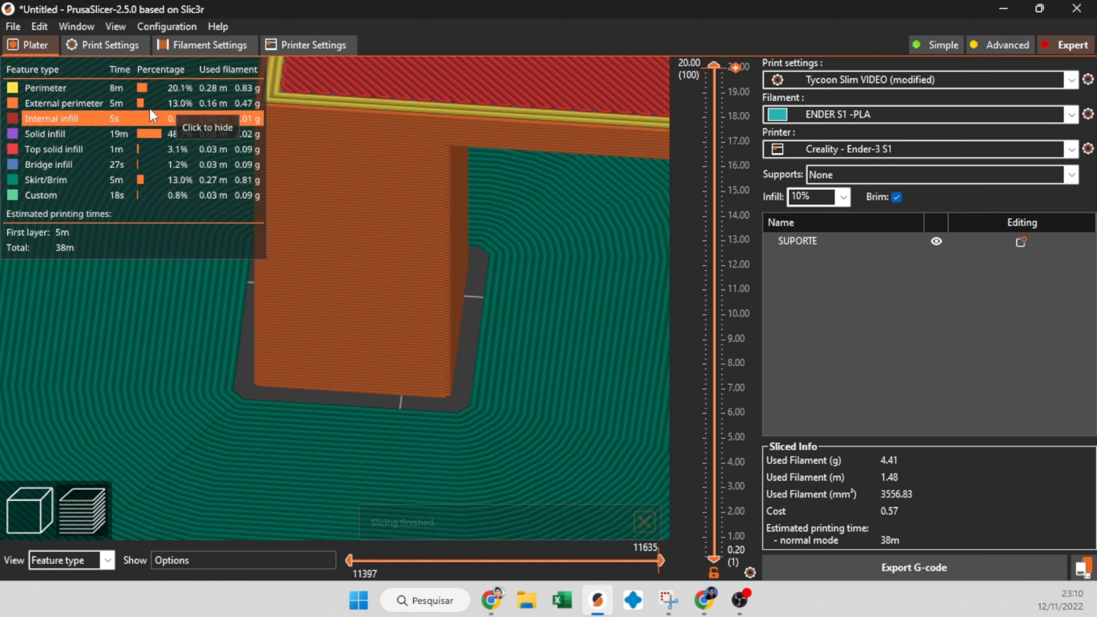
scroll(490, 388, "down", 3)
scroll(490, 388, "down", 1)
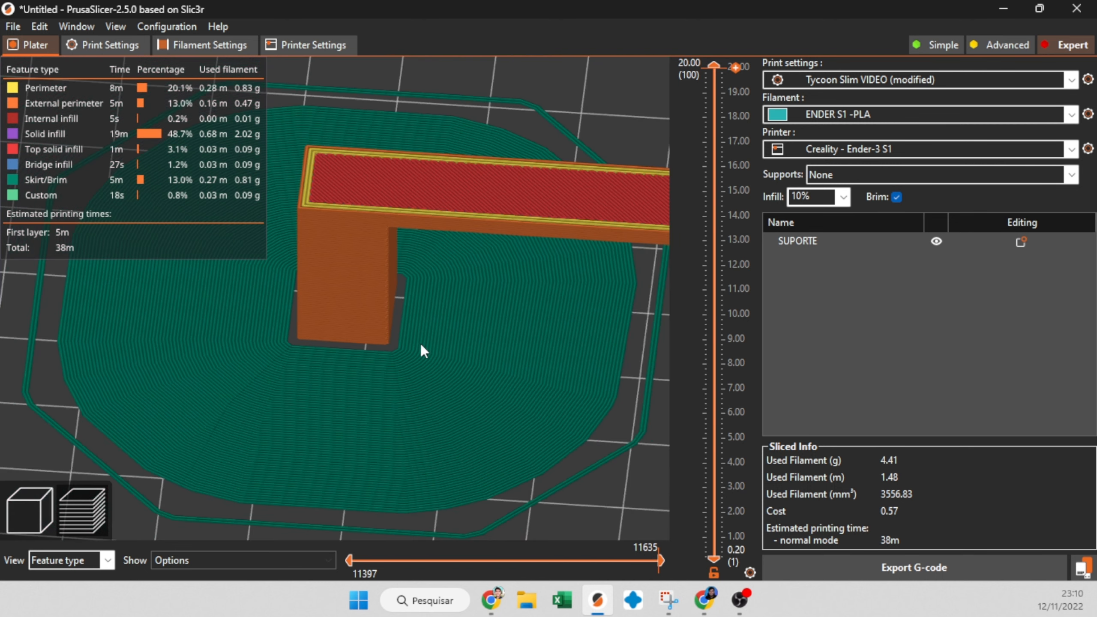
scroll(422, 351, "up", 5)
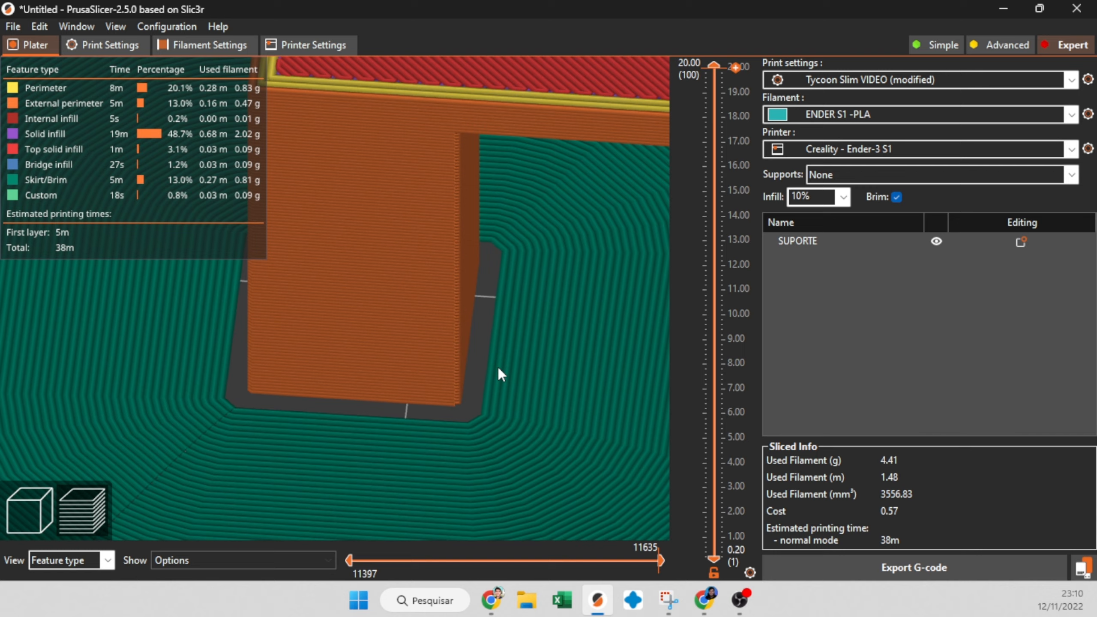
Reset the brim separation gap, set it to 0.1 mm, and re-slice to inspect the brim close to the part.
left_click(93, 45)
left_click(394, 300)
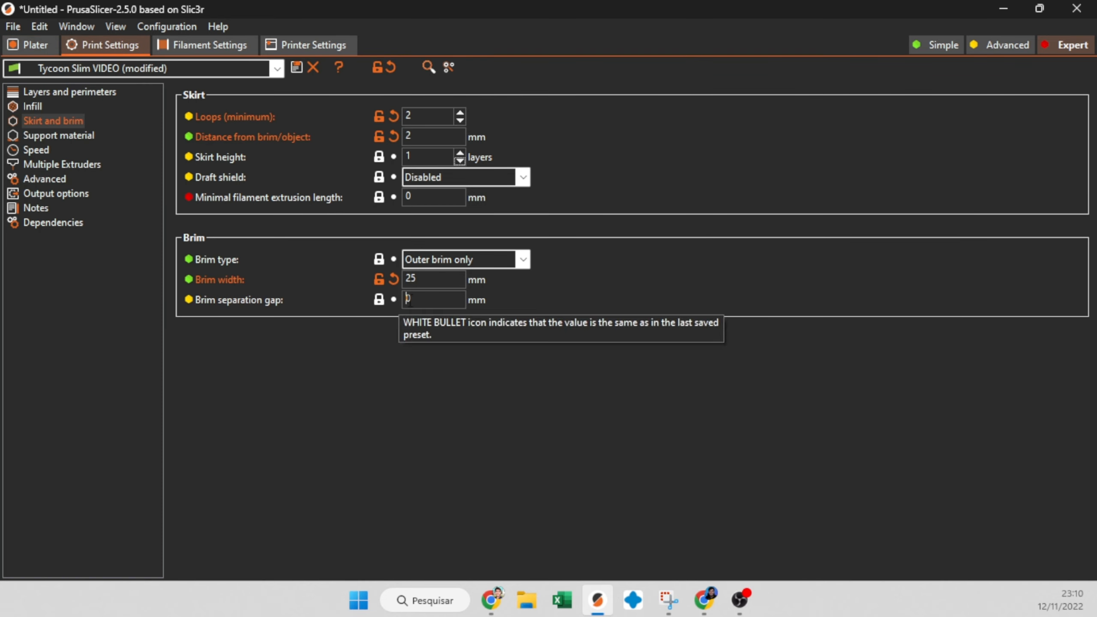
type(".1")
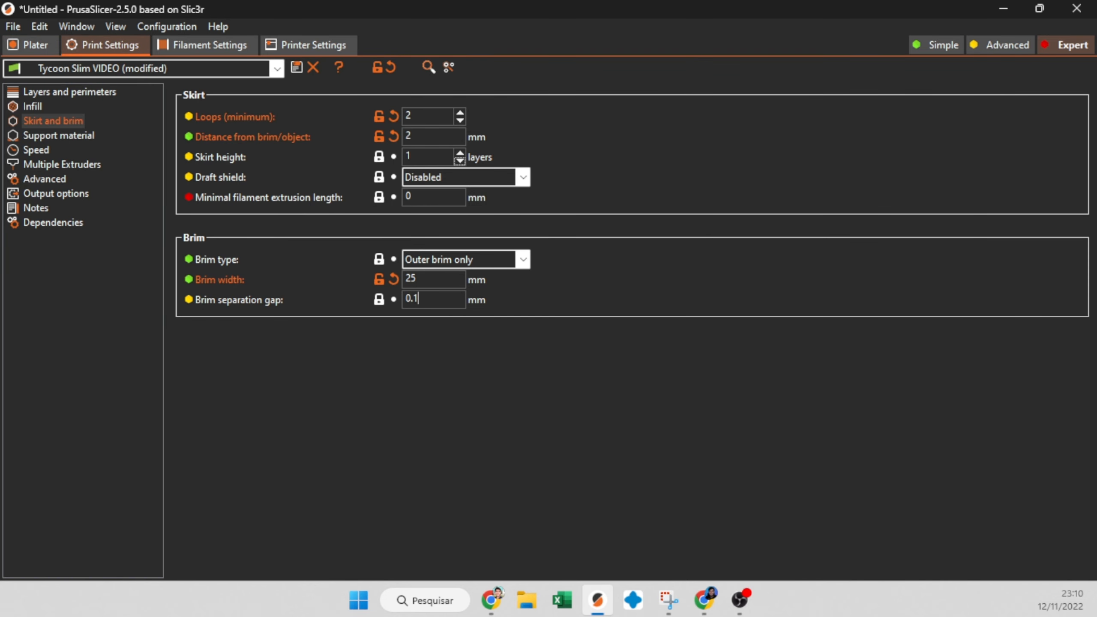
left_click(34, 43)
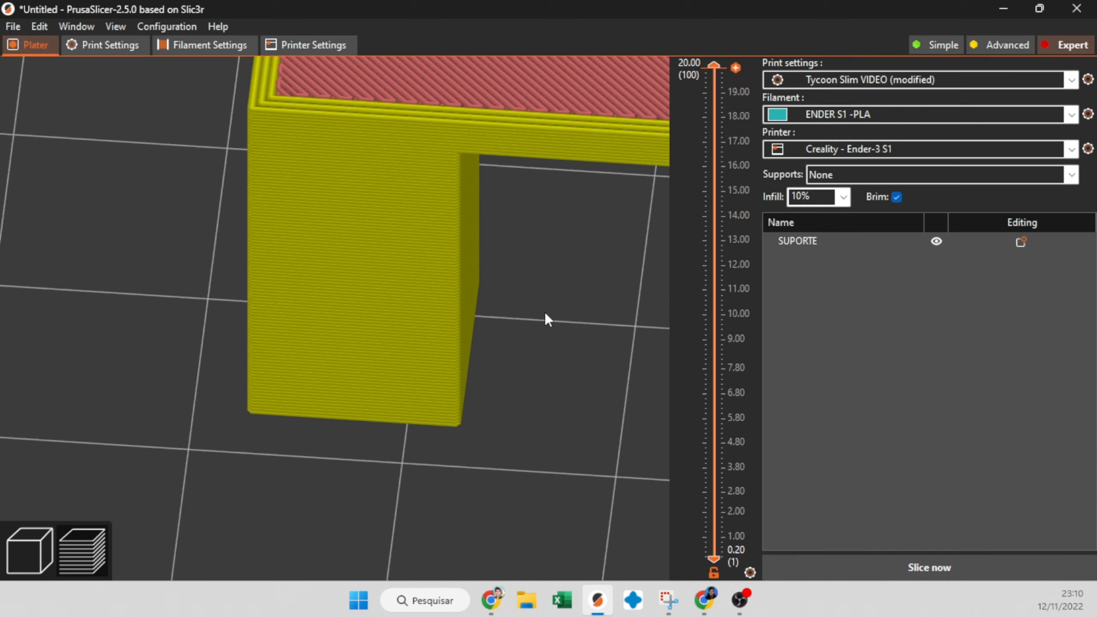
left_click(881, 568)
scroll(474, 421, "up", 5)
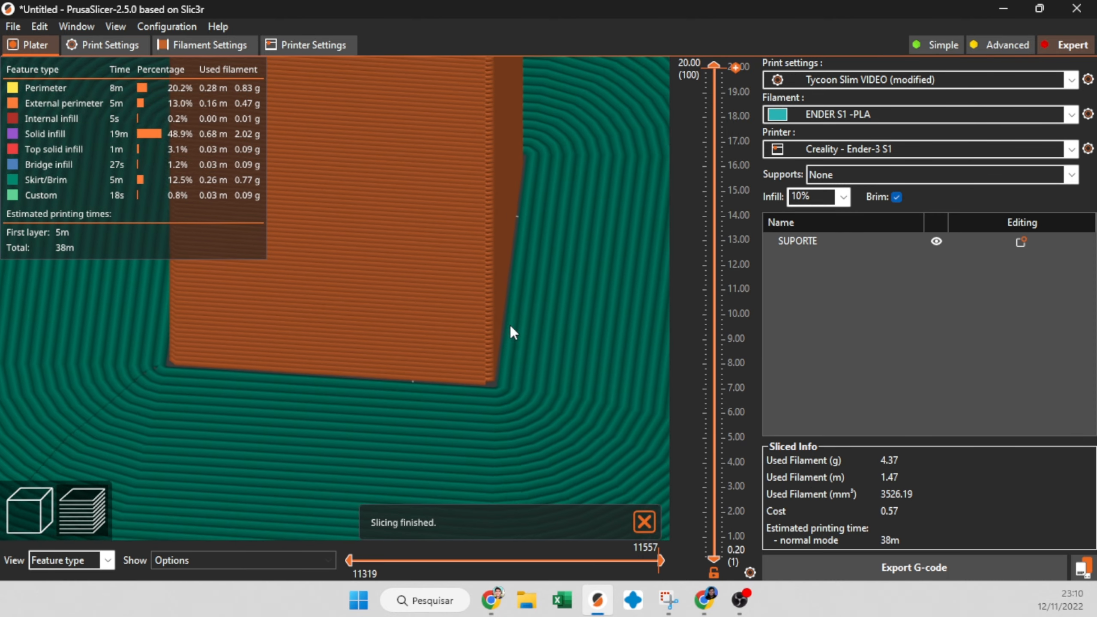
scroll(494, 398, "down", 6)
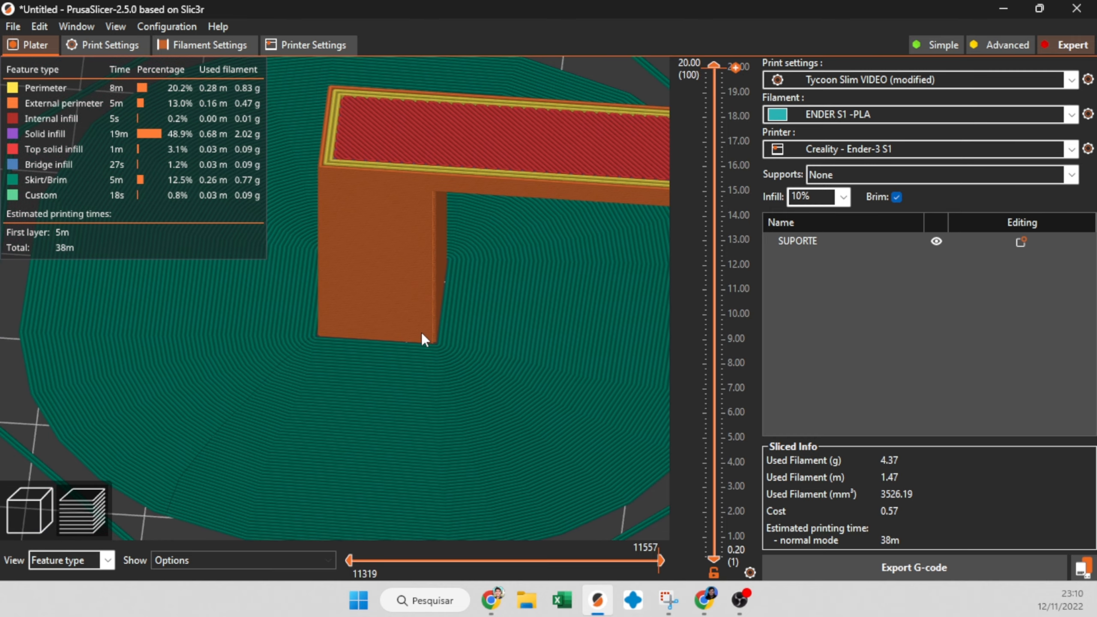
scroll(441, 331, "up", 5)
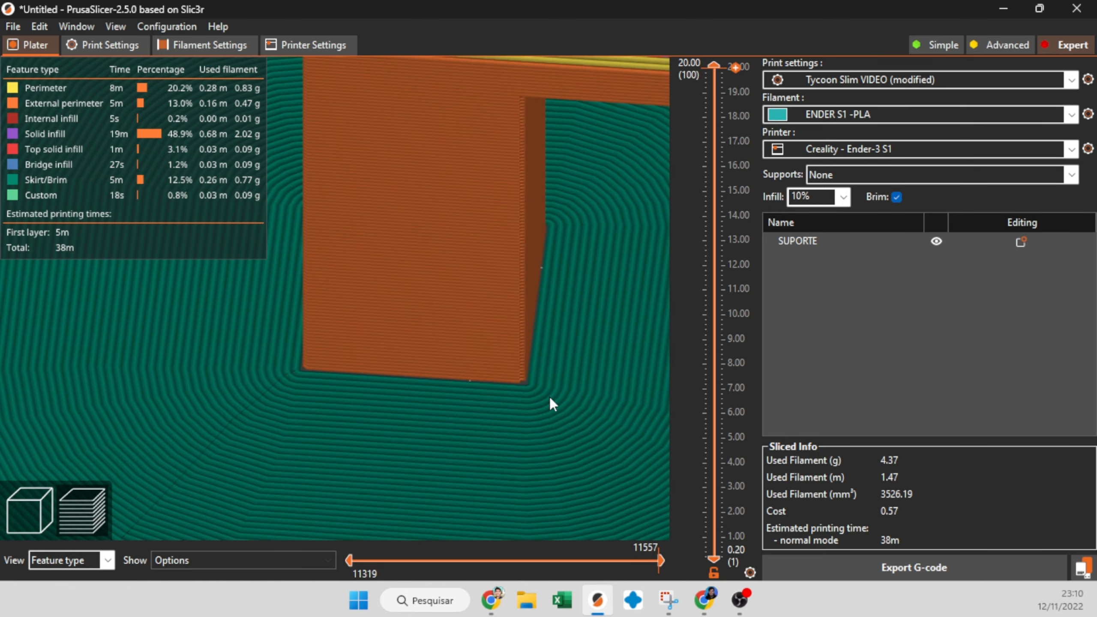
scroll(465, 352, "down", 1)
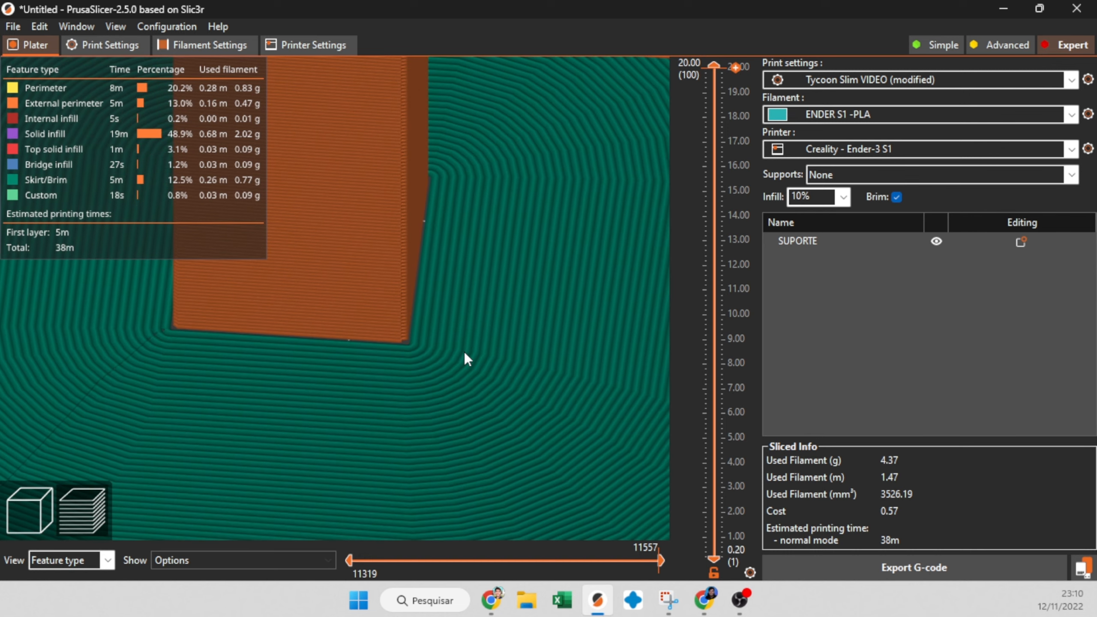
scroll(465, 352, "down", 2)
Revert the brim separation gap and the brim width to their saved preset values.
left_click(110, 45)
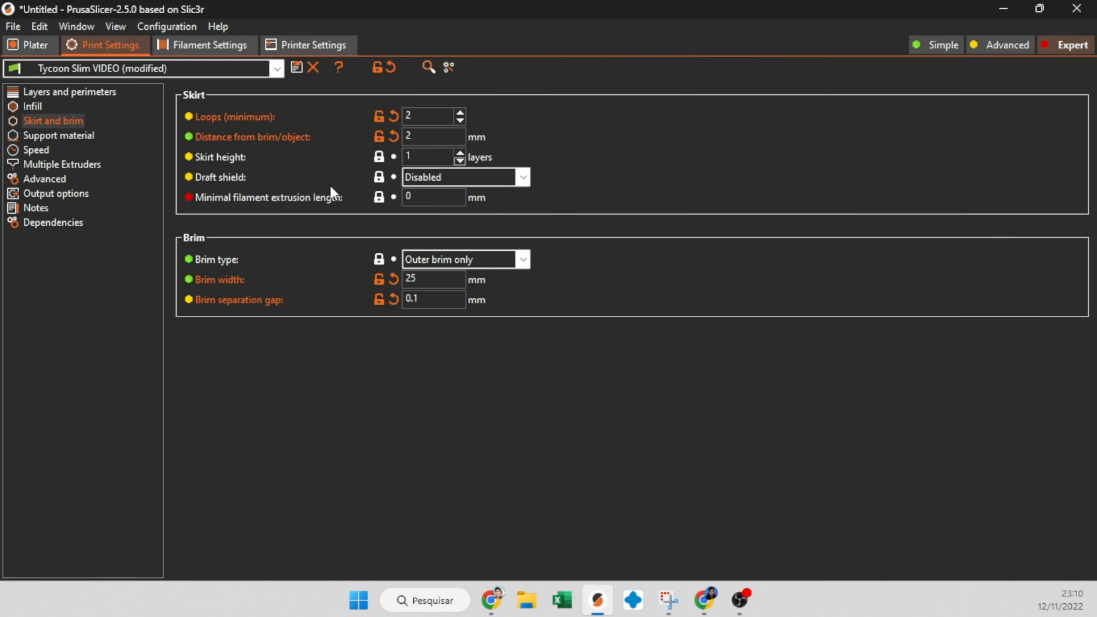
left_click(395, 300)
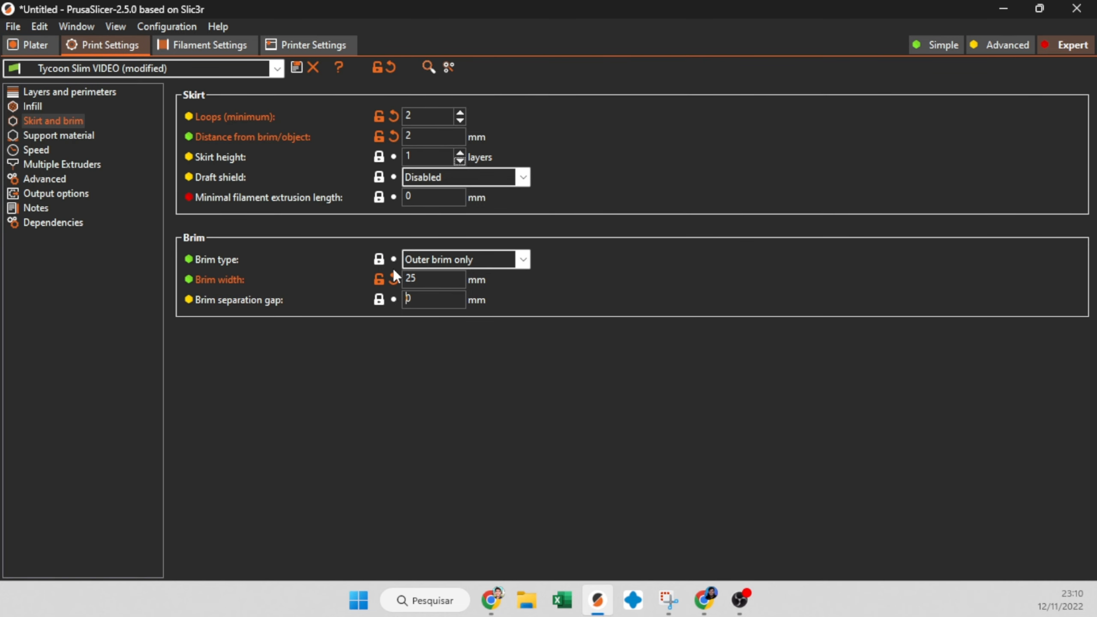
left_click(393, 280)
Review the support material options and the part's overhanging arm, including a slice without supports.
left_click(73, 136)
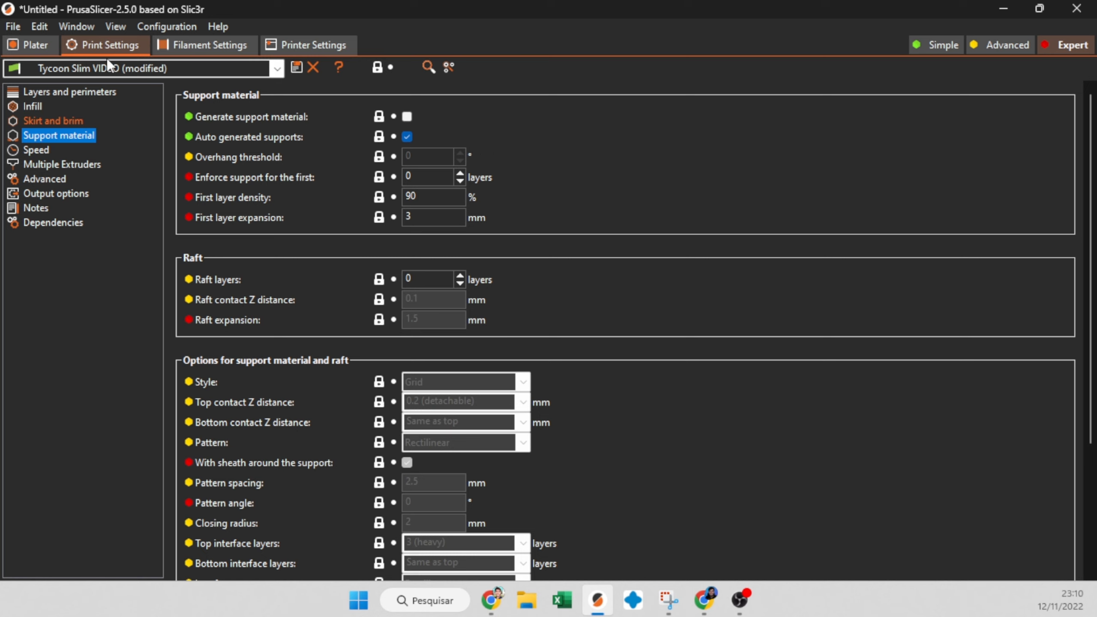
left_click(33, 45)
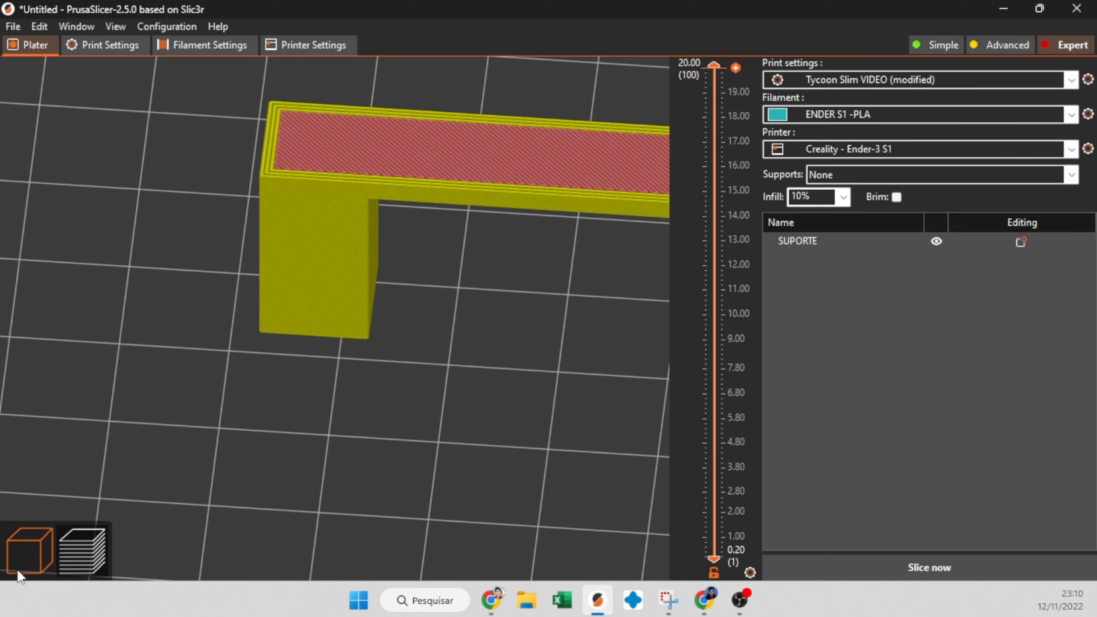
left_click(18, 570)
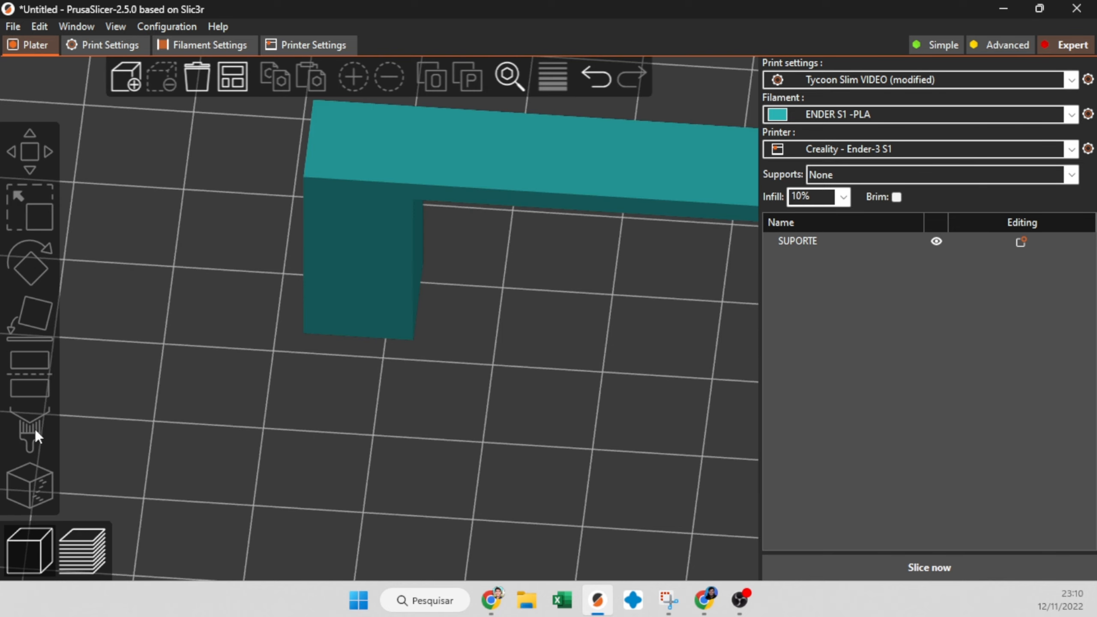
scroll(195, 361, "down", 2)
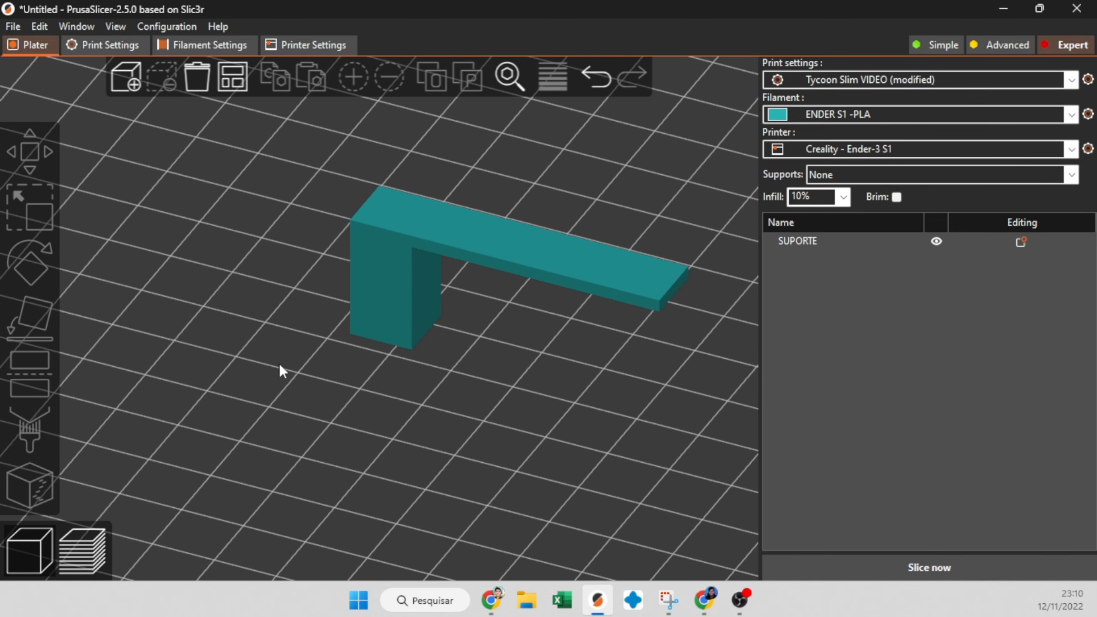
left_click(115, 47)
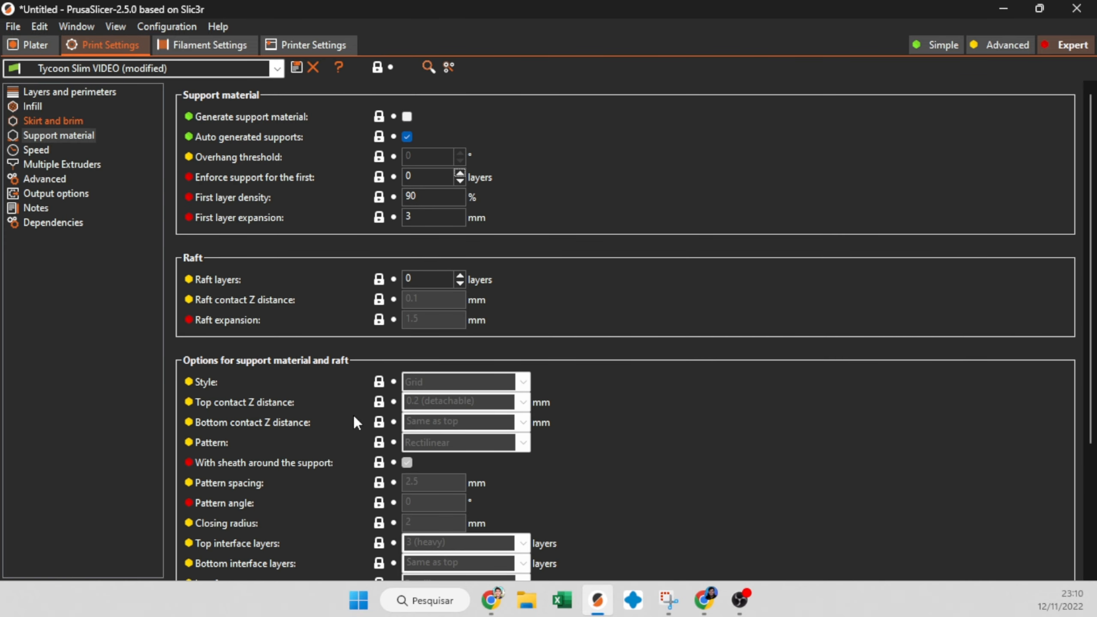
scroll(346, 417, "down", 4)
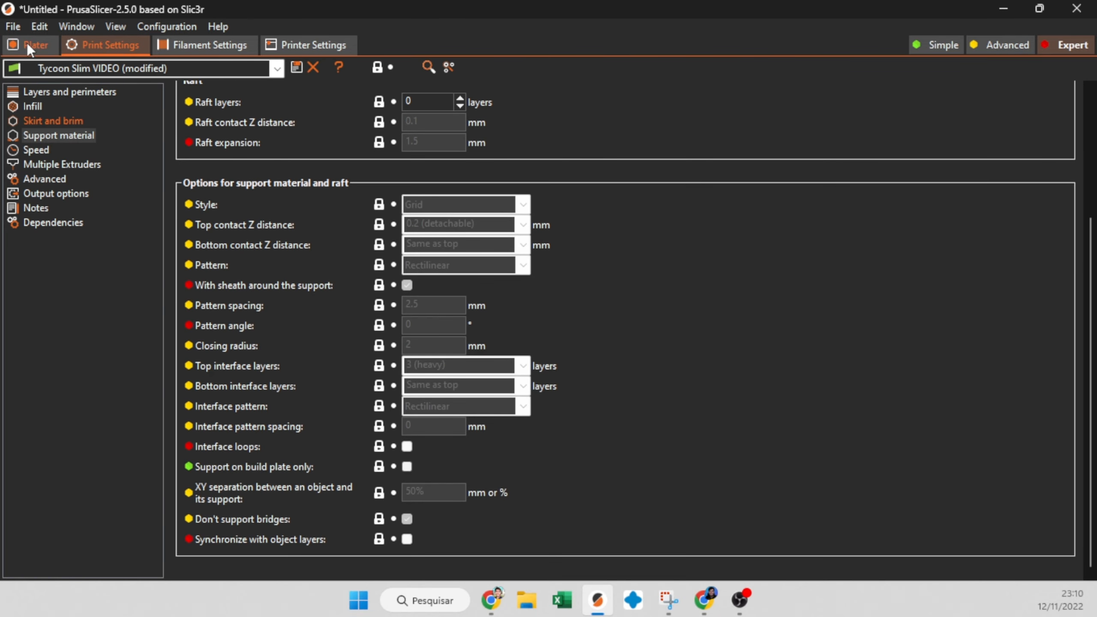
left_click(30, 46)
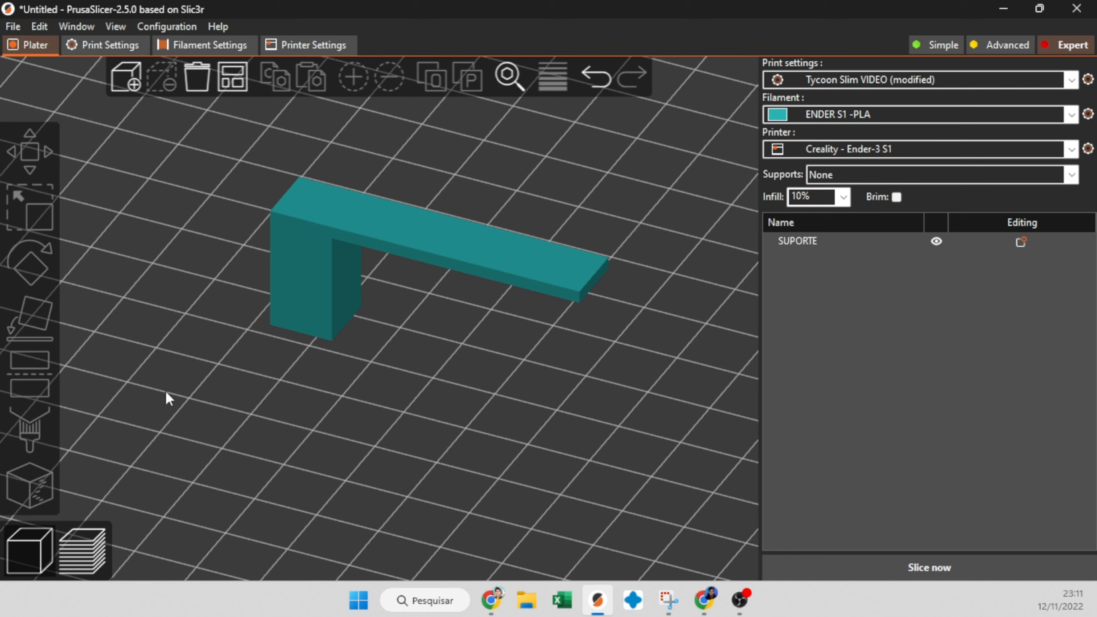
left_click(86, 45)
scroll(652, 184, "up", 5)
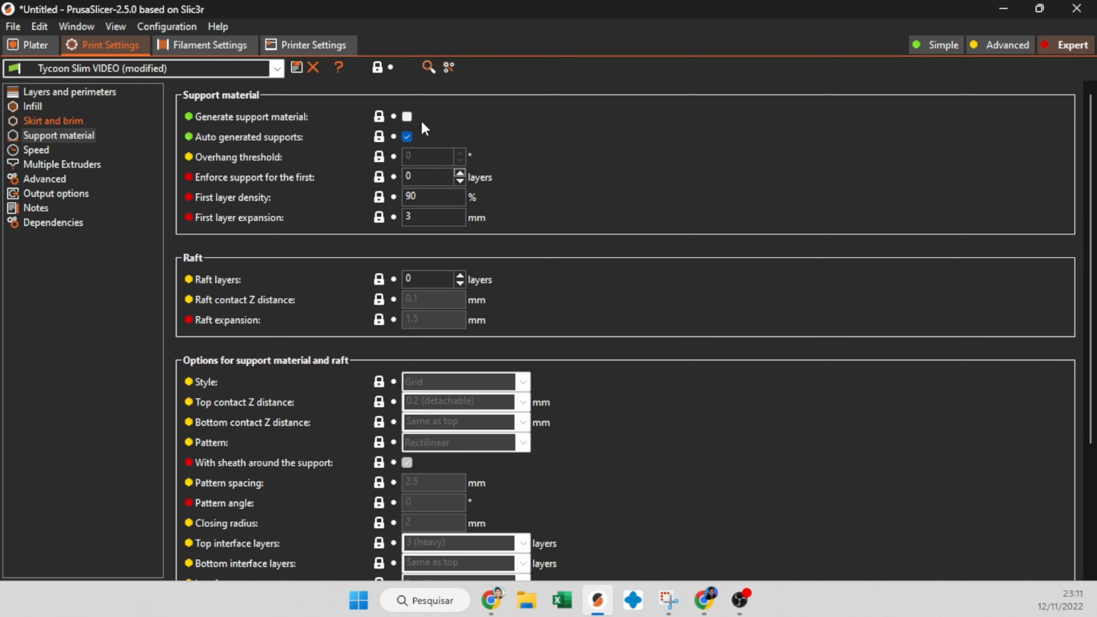
left_click(44, 43)
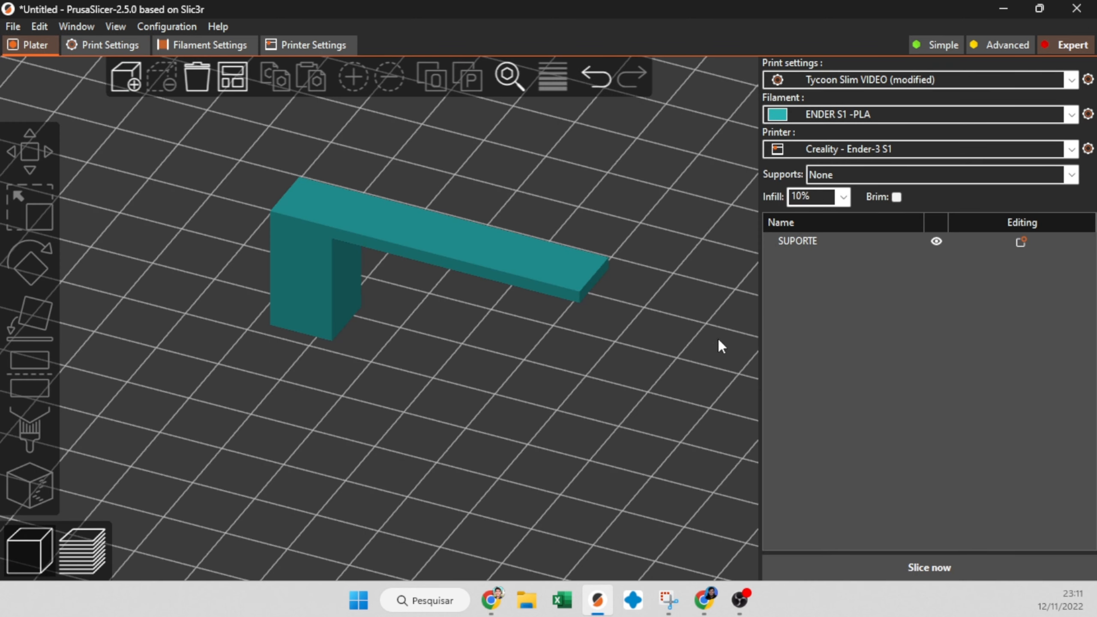
left_click(892, 570)
mouse_move(444, 307)
left_mouse_down()
mouse_move(454, 239)
mouse_move(446, 312)
left_mouse_up()
Enable support material generation and accept the suggested adjustment to detect bridging perimeters.
left_click(104, 44)
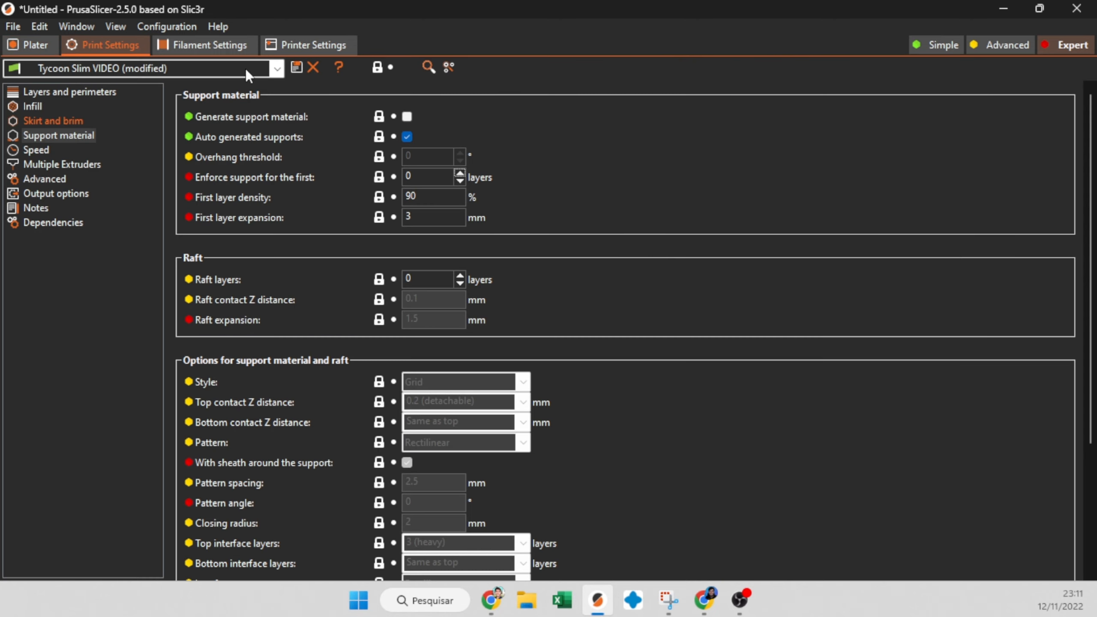
left_click(408, 118)
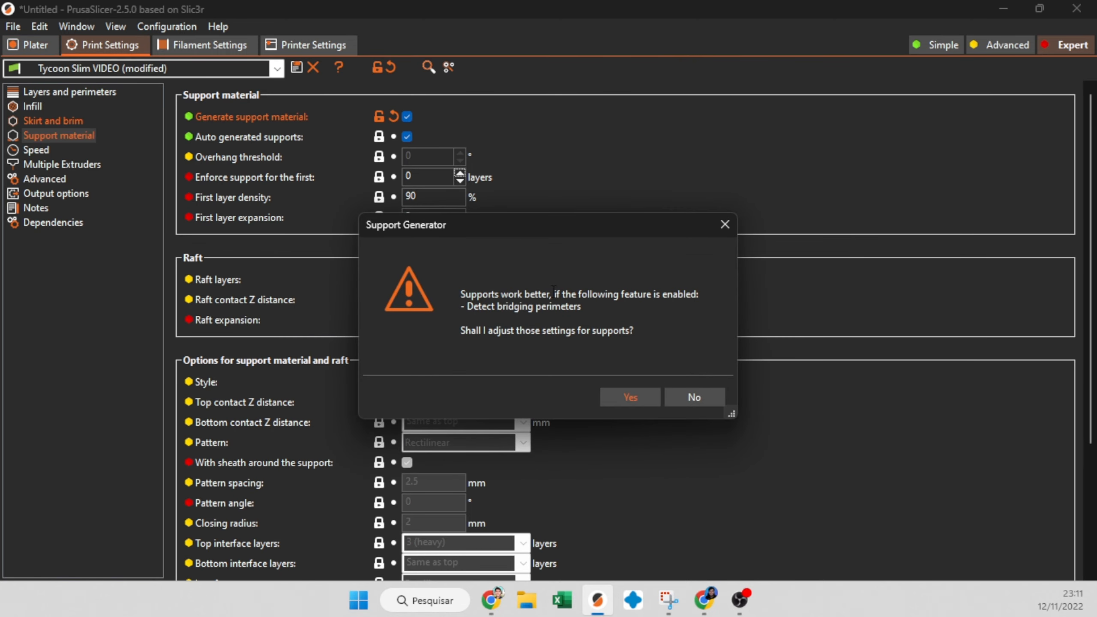
left_click(630, 397)
mouse_move(275, 138)
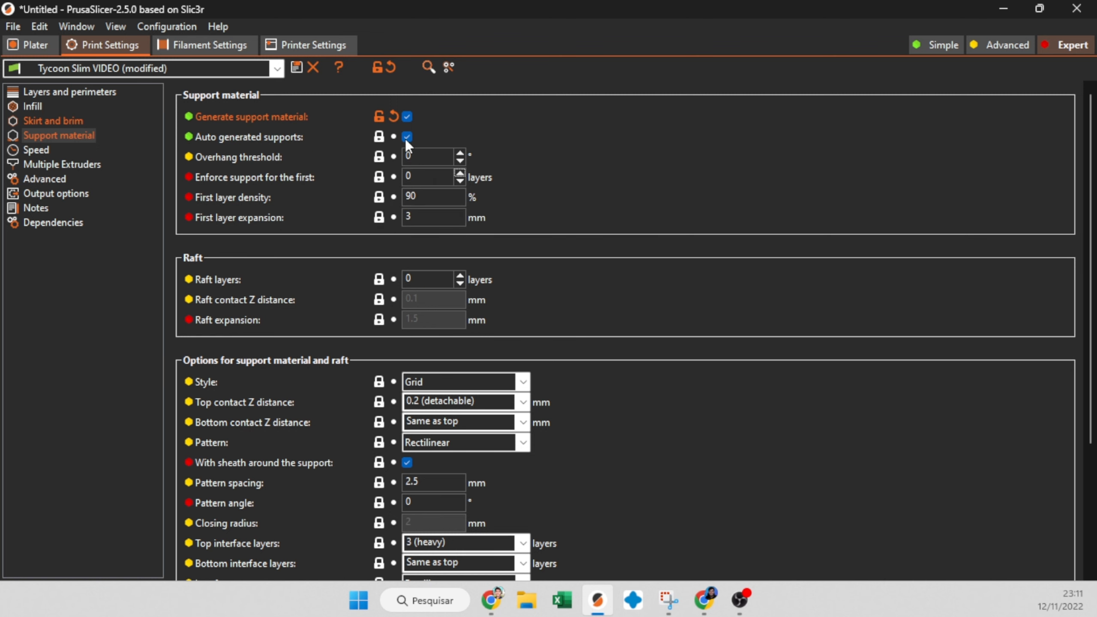
mouse_move(396, 135)
Inspect the underside of the part's overhanging arm in the 3D editor view.
left_click(32, 45)
left_click(41, 535)
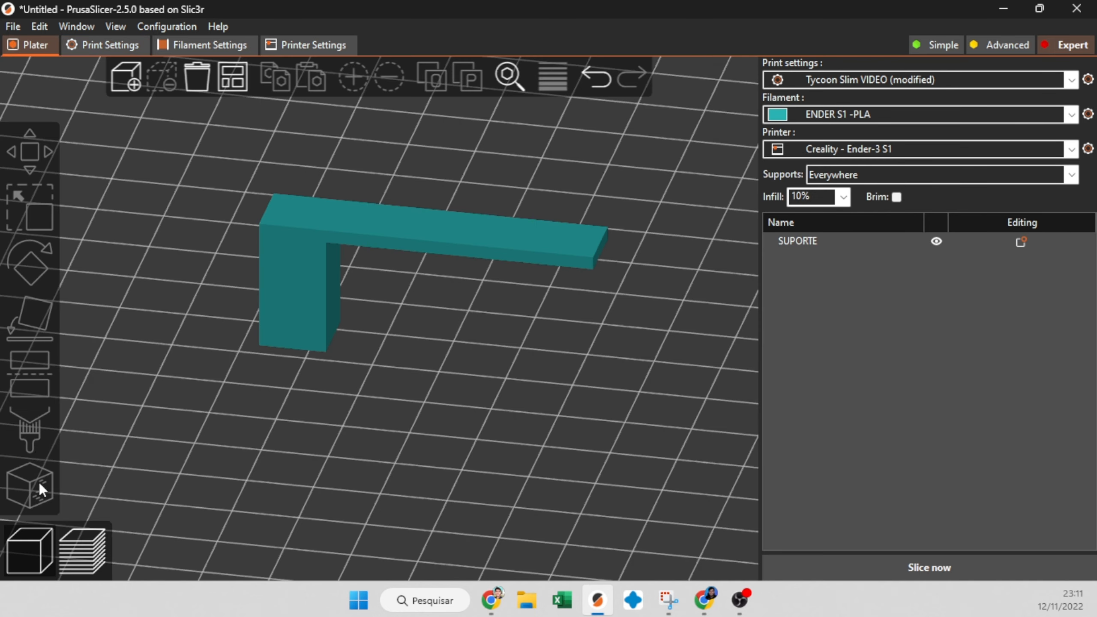
left_click_drag(51, 407, 285, 404)
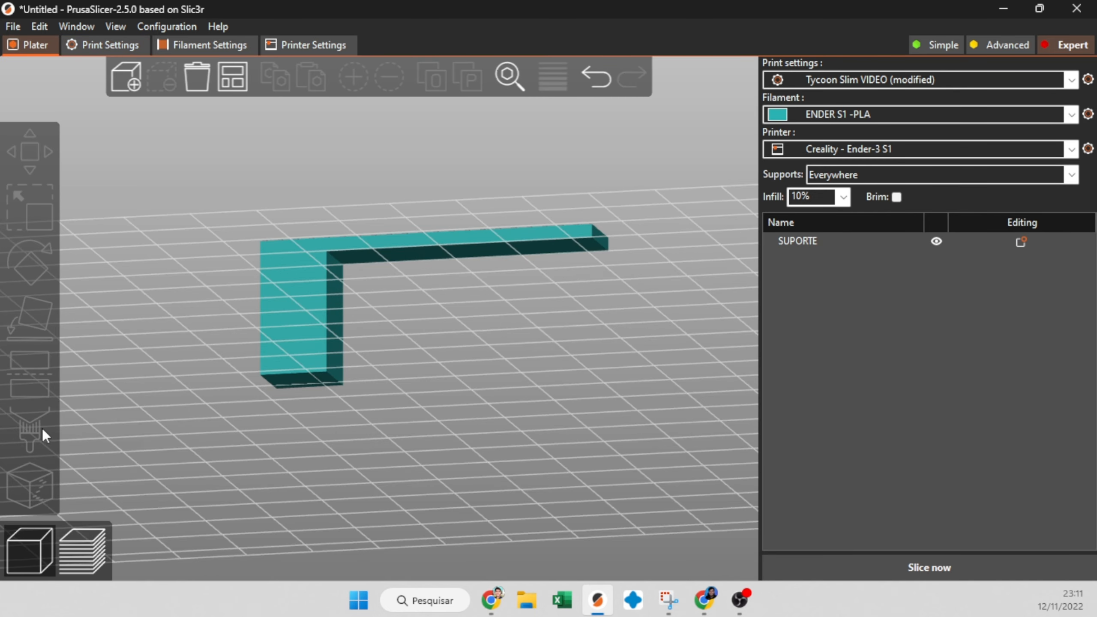
Turn off auto generated supports while keeping support material generation enabled, and slice the part to check the effect.
left_click(123, 44)
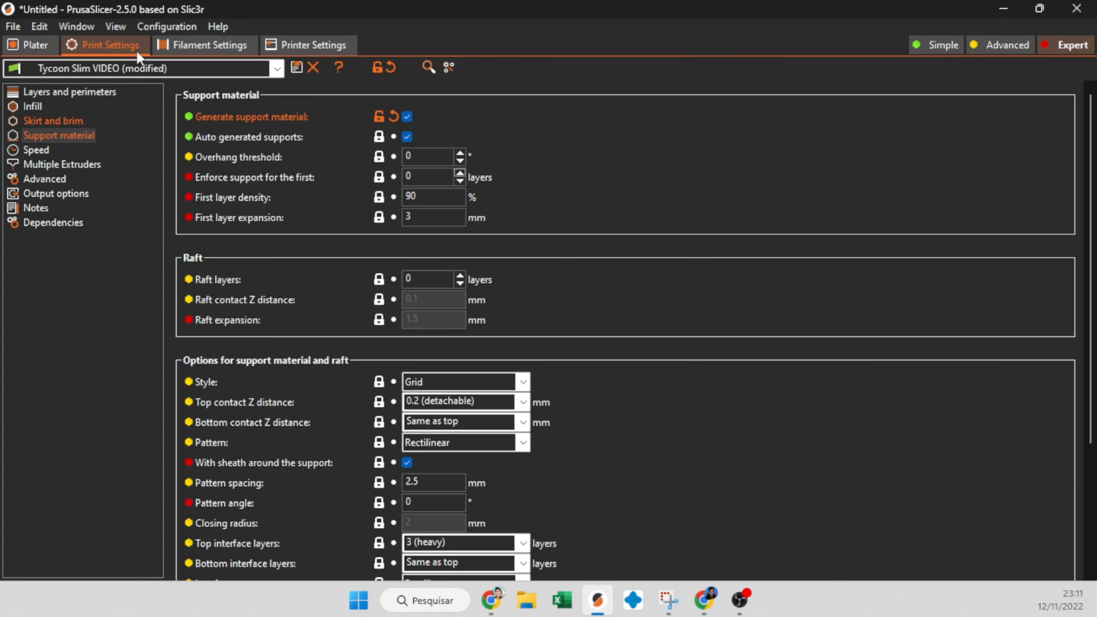
left_click(409, 137)
left_click(46, 43)
left_click(851, 565)
left_click_drag(435, 321, 379, 305)
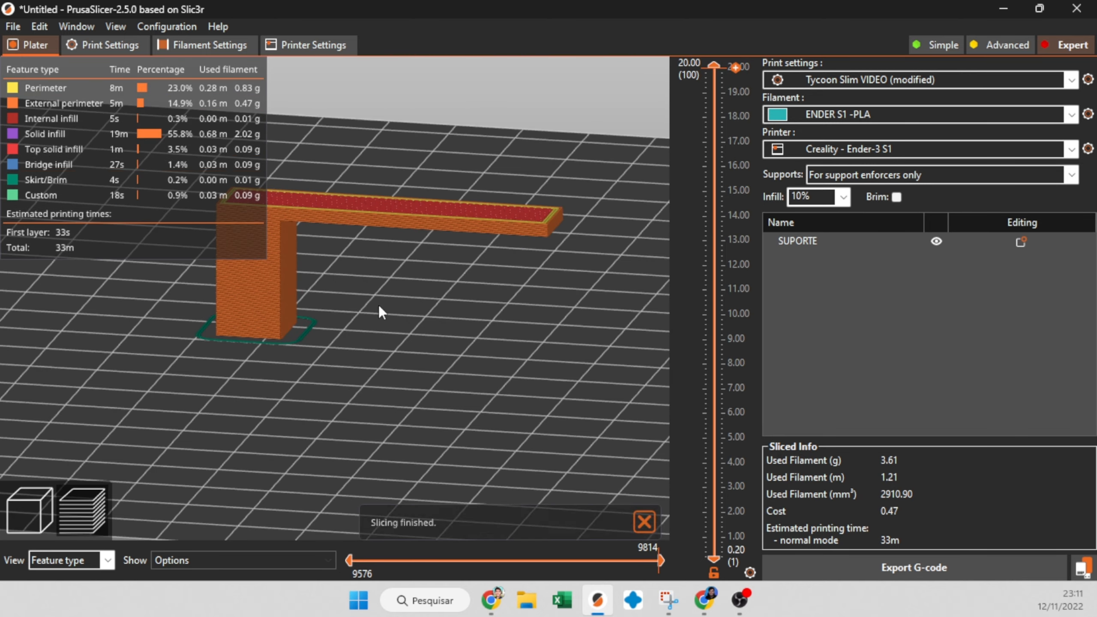
left_click(110, 45)
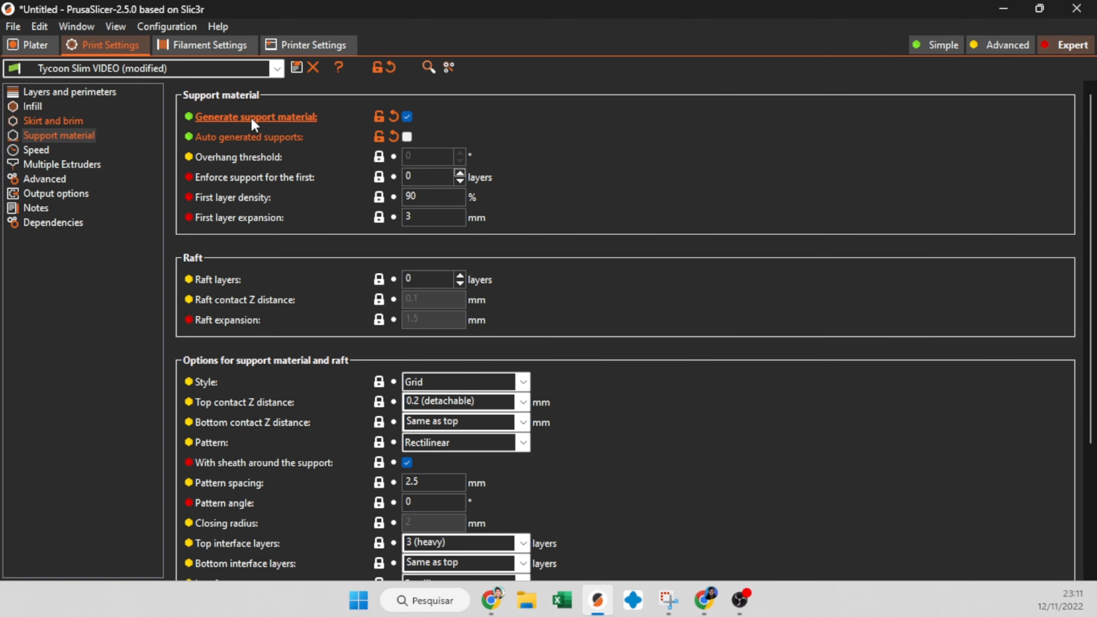
mouse_move(252, 121)
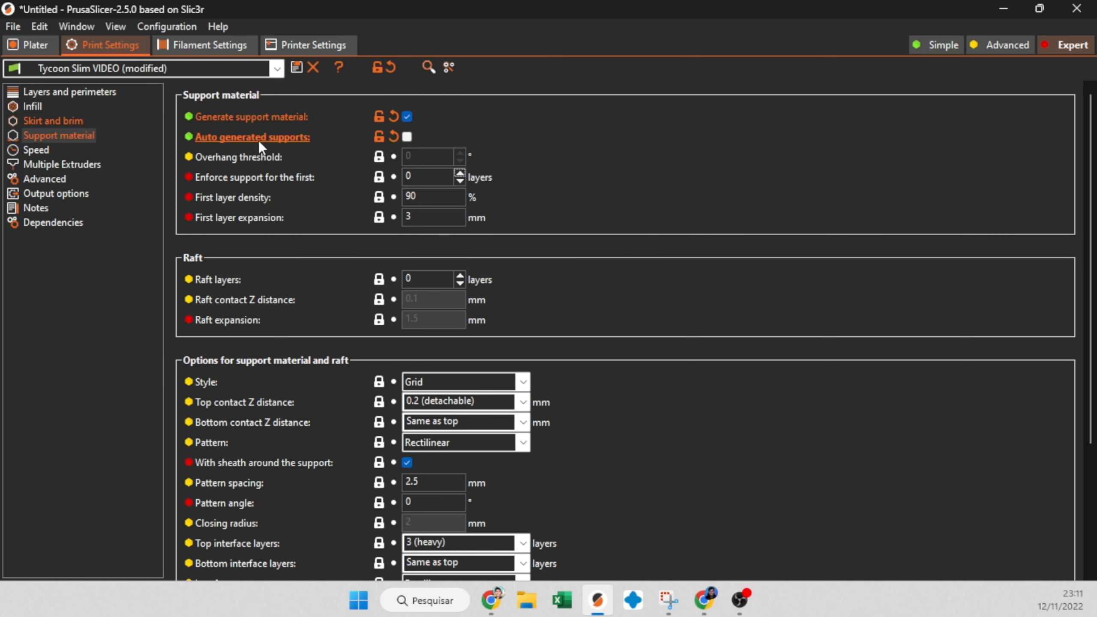
left_click(43, 48)
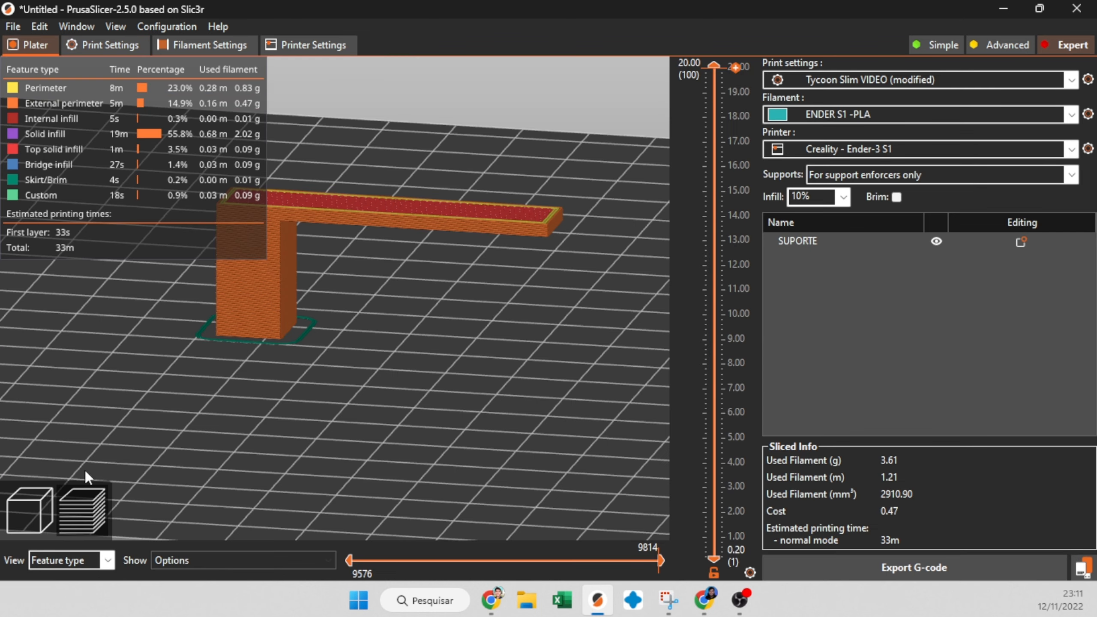
Paint a support enforcer stripe across the underside of the part's overhanging arm and slice to preview the painted support.
left_click(26, 508)
left_click(300, 339)
left_click(39, 421)
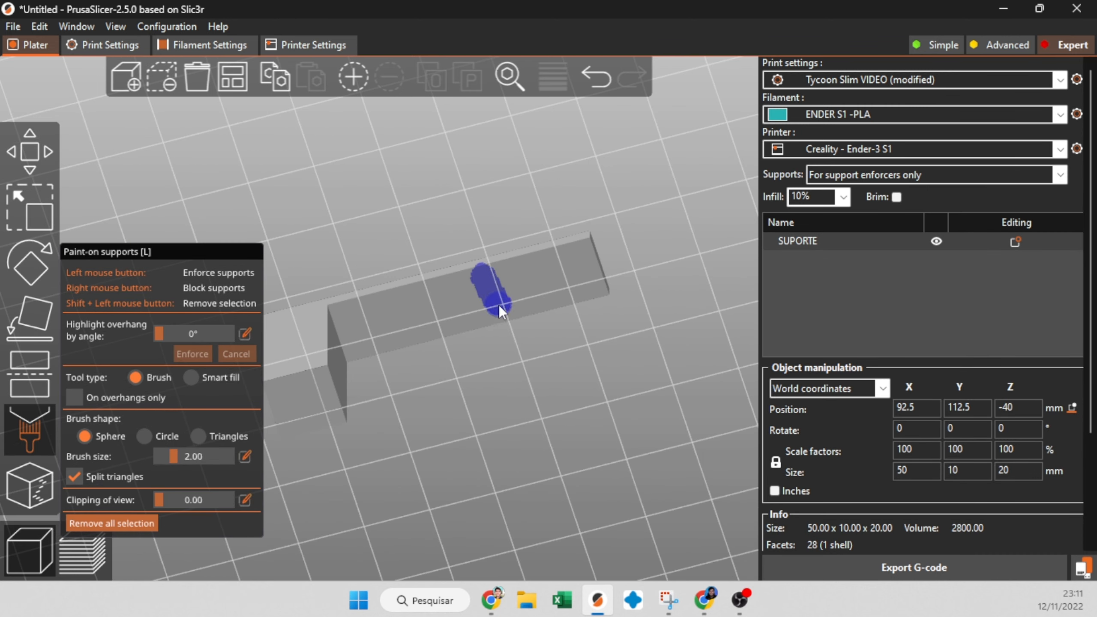
left_click(113, 45)
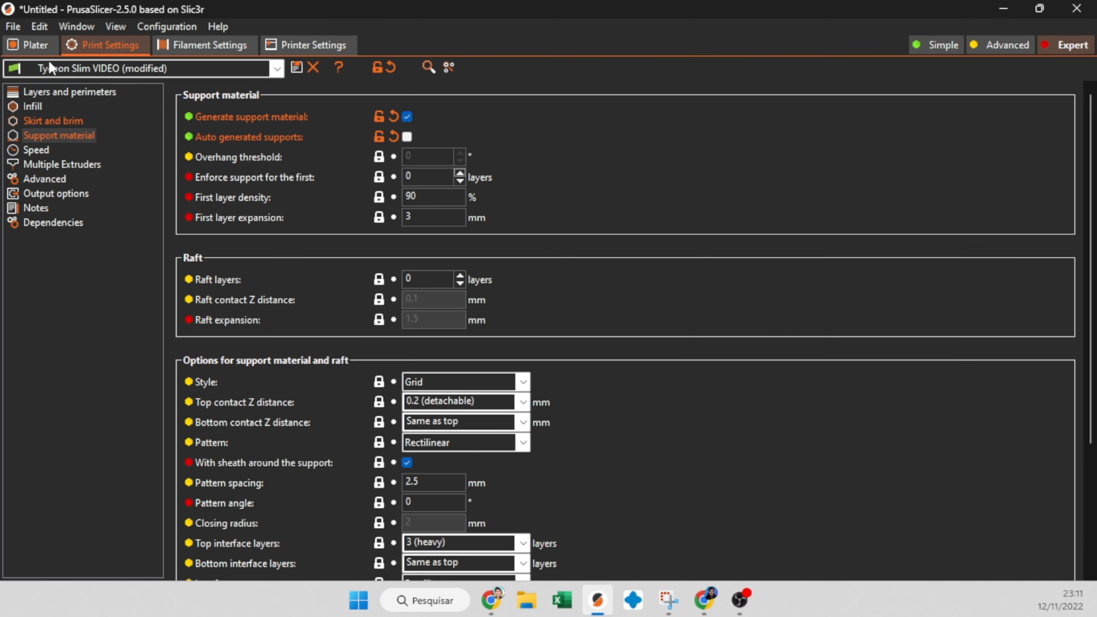
left_click(36, 45)
left_click(942, 566)
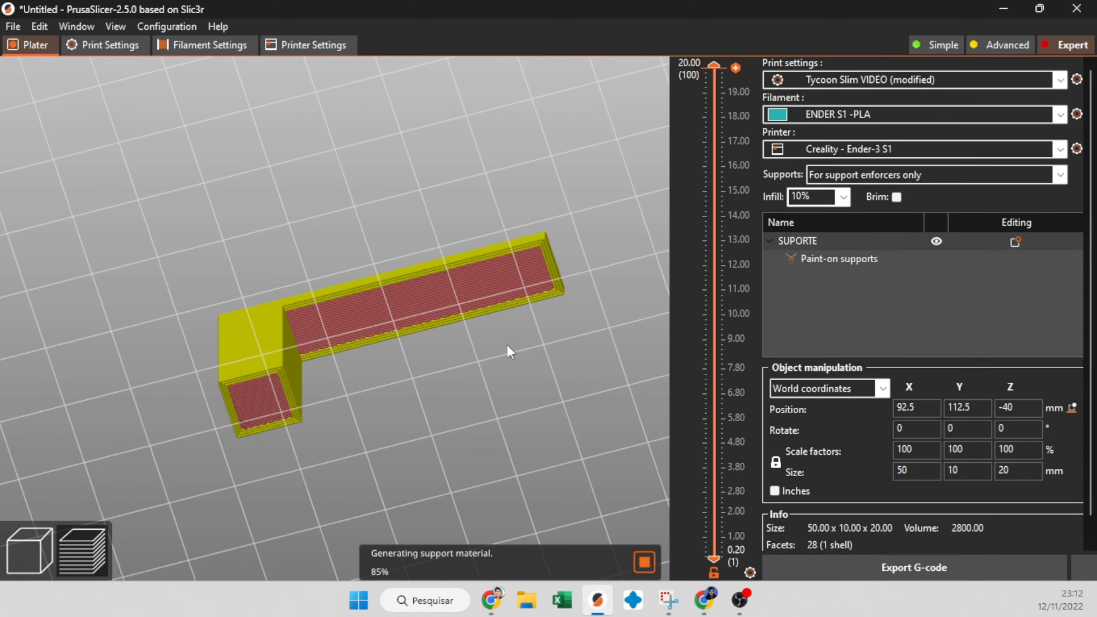
left_click_drag(507, 345, 509, 405)
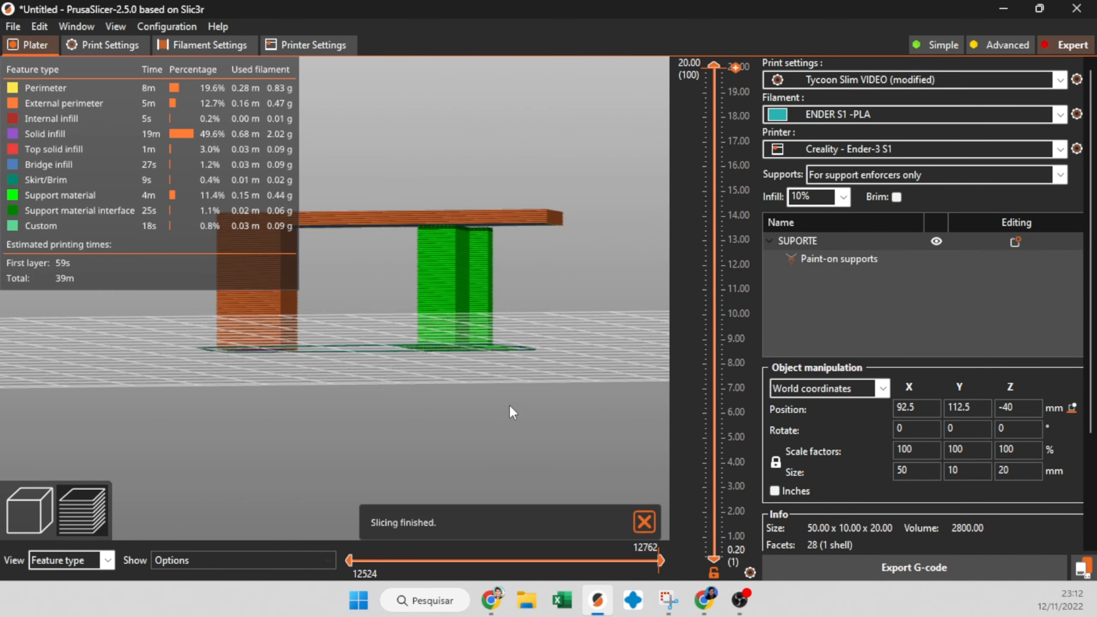
Re-enable auto generated supports and remove all painted support areas from the part.
left_click(112, 45)
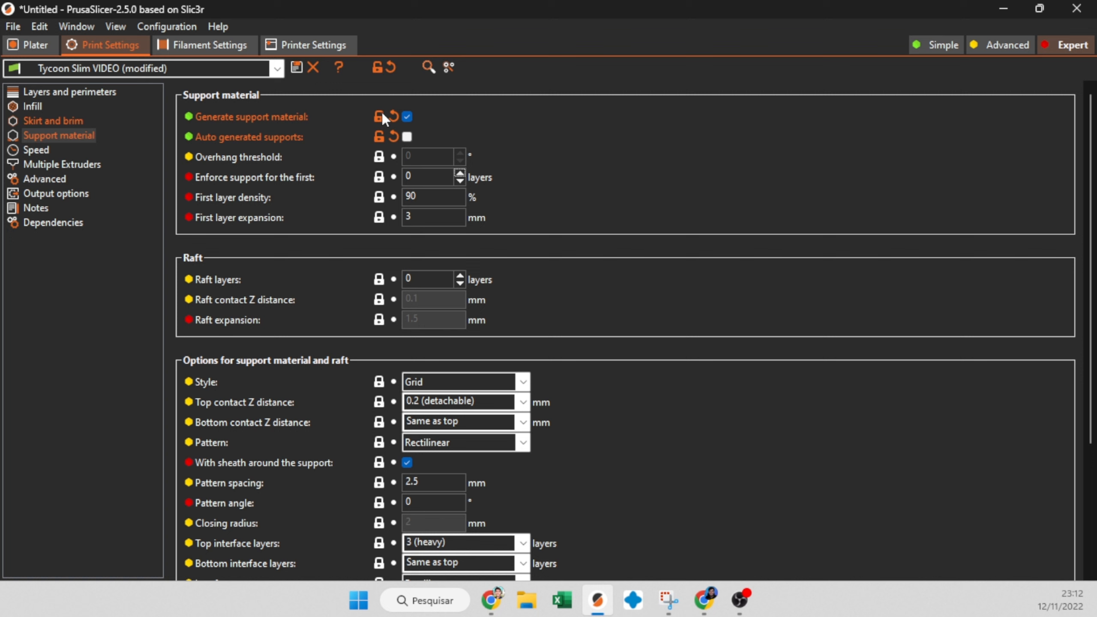
left_click(408, 137)
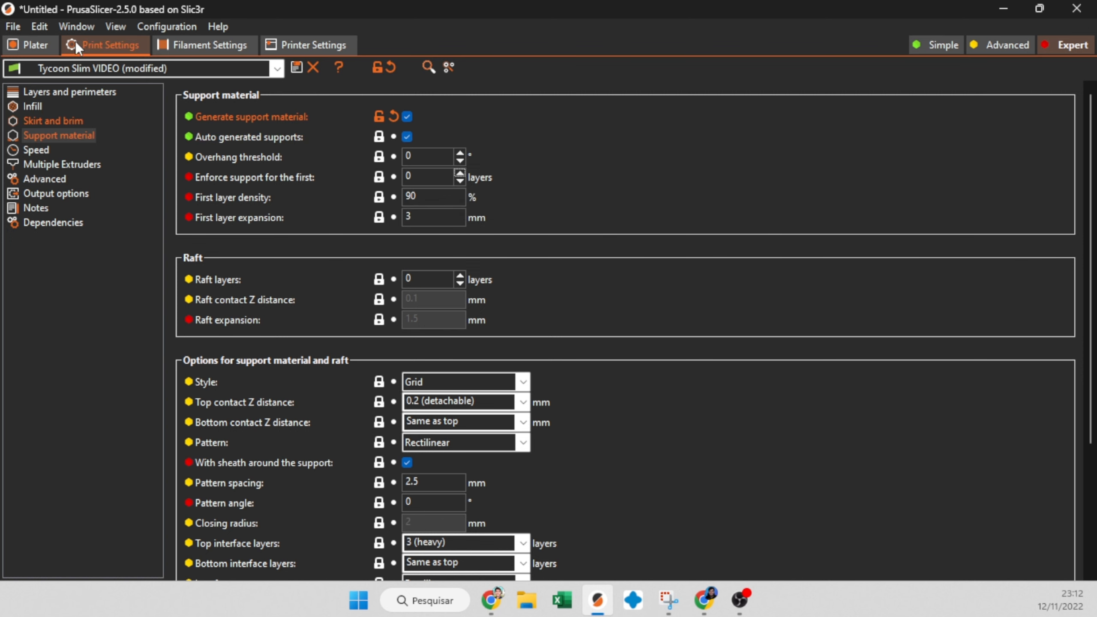
left_click(36, 45)
left_click(33, 559)
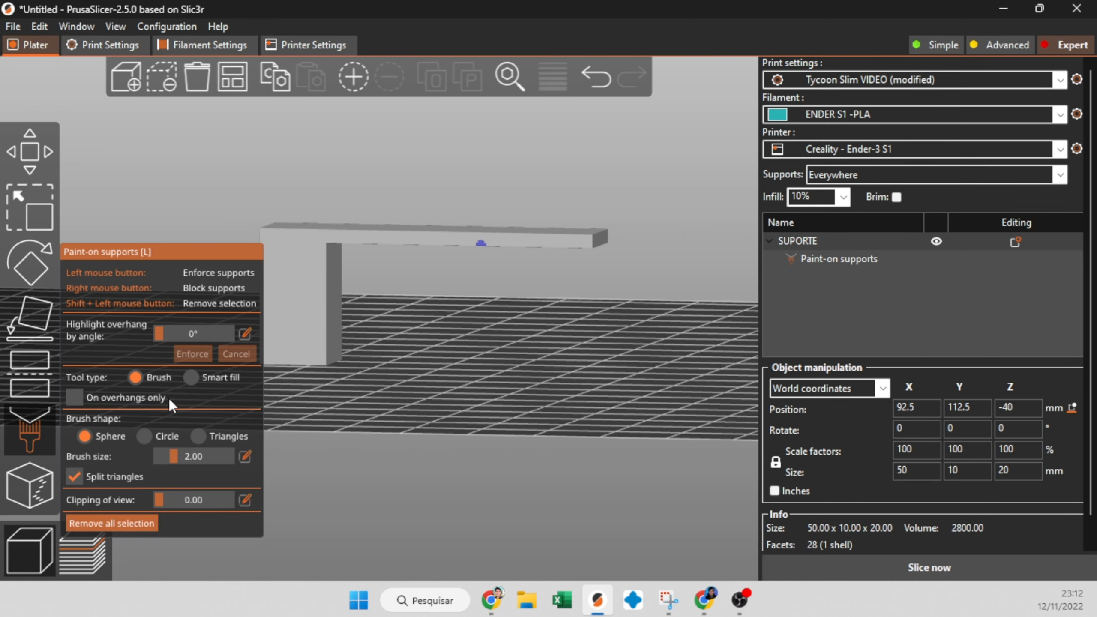
left_click(129, 525)
left_click(31, 166)
Read the description of the overhang threshold option in the support material settings.
left_click(90, 29)
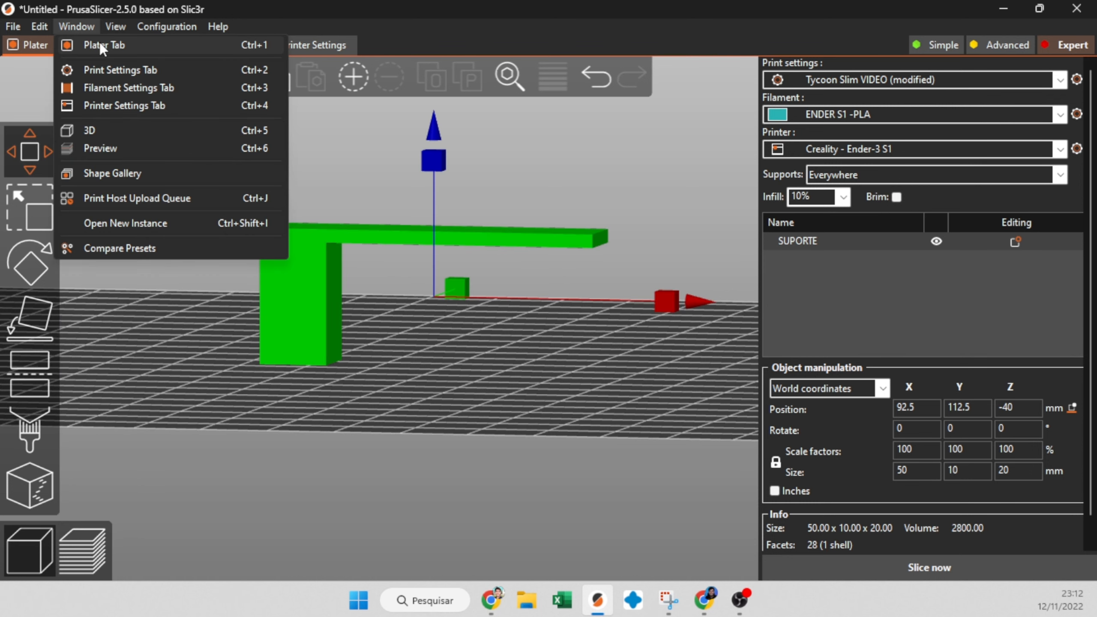
left_click(363, 3)
left_click(108, 47)
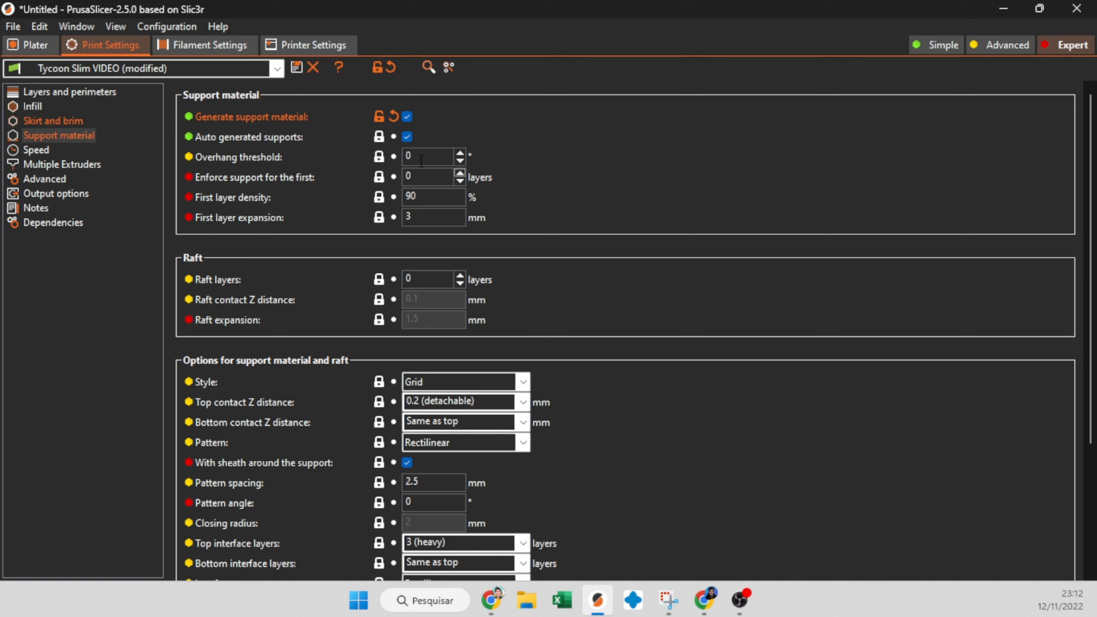
mouse_move(271, 162)
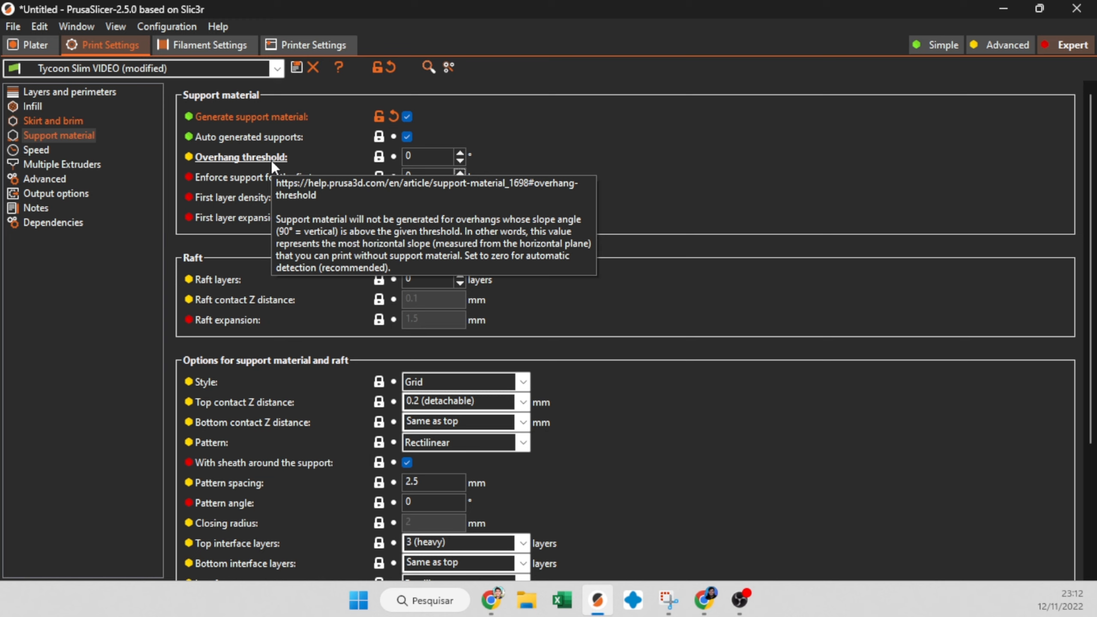
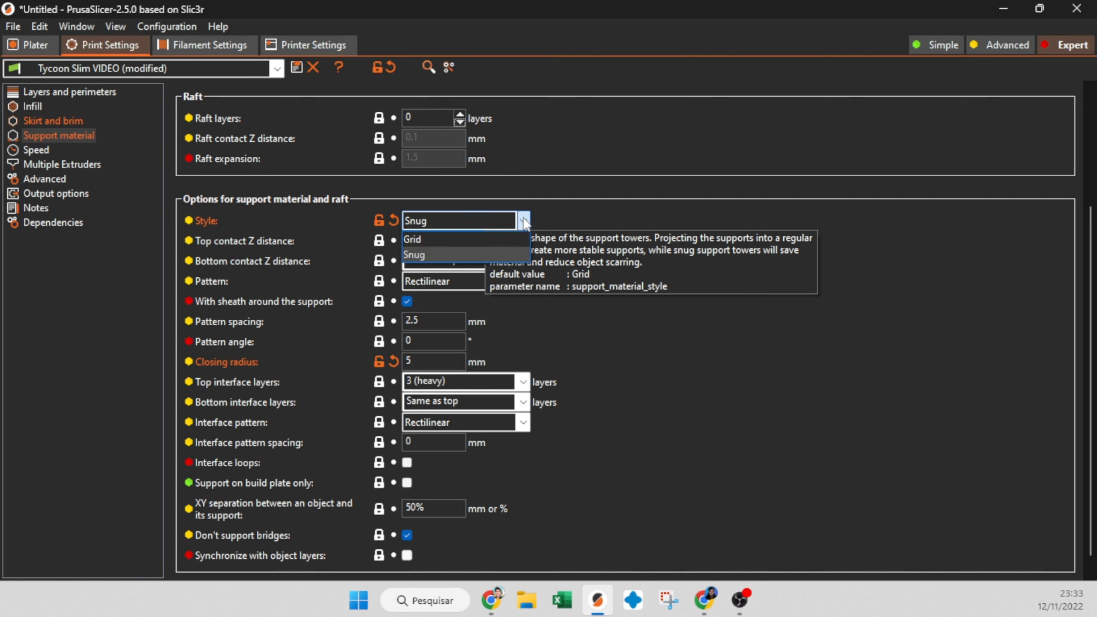
Set the support style to Grid and revert the closing radius to its saved preset value.
left_click(506, 219)
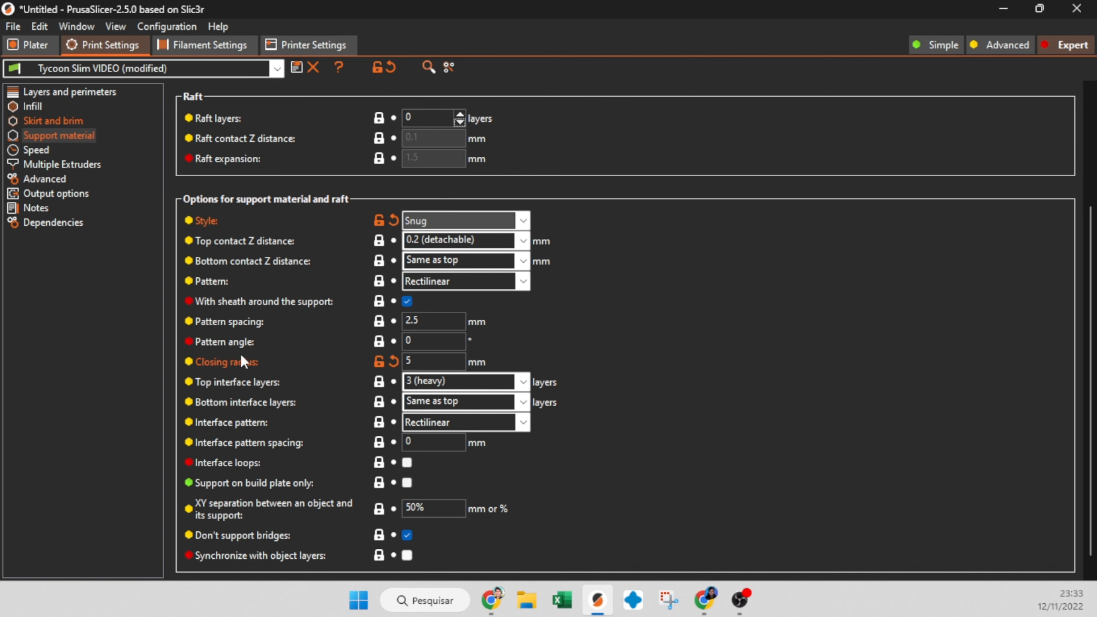
left_click(474, 219)
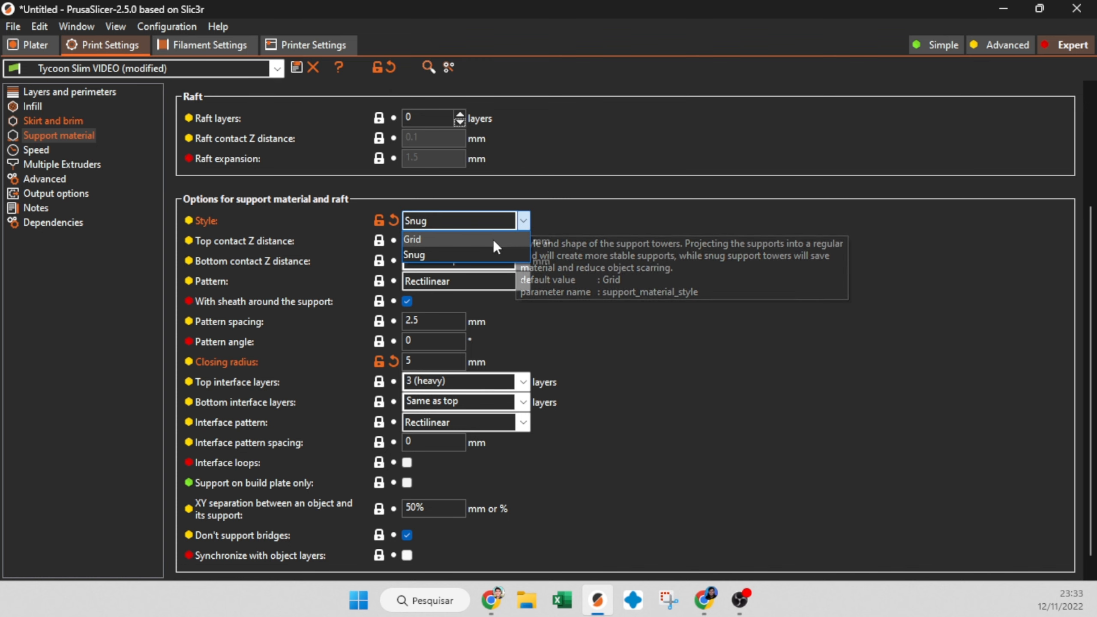
left_click(493, 239)
left_click(393, 362)
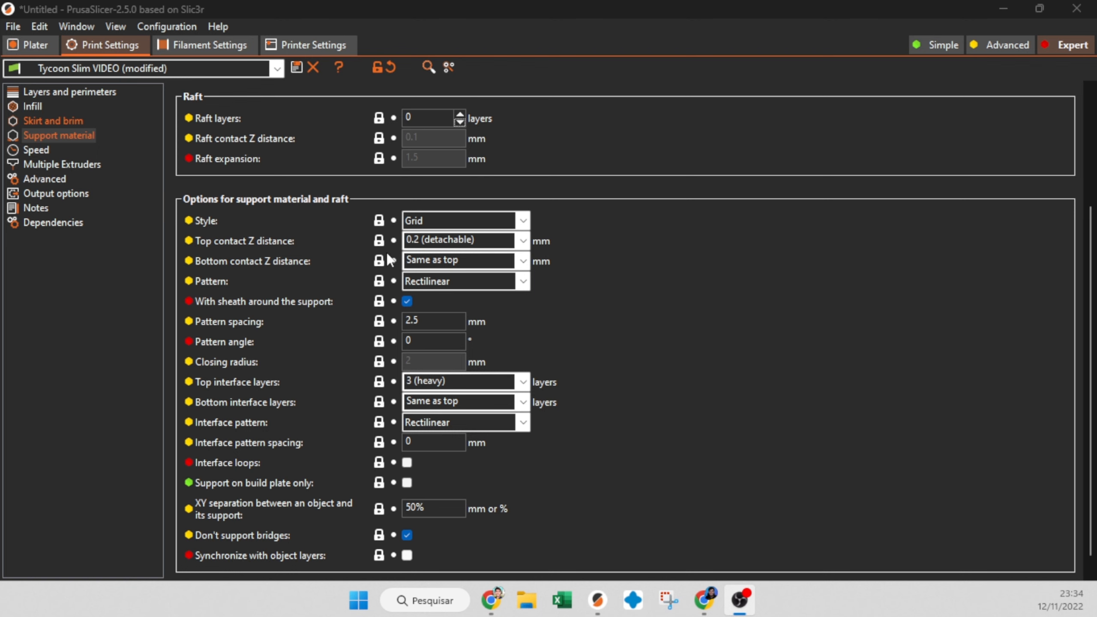
Examine the part in the 3D editor and compare the top contact Z distance setting with the layer height.
left_click(32, 59)
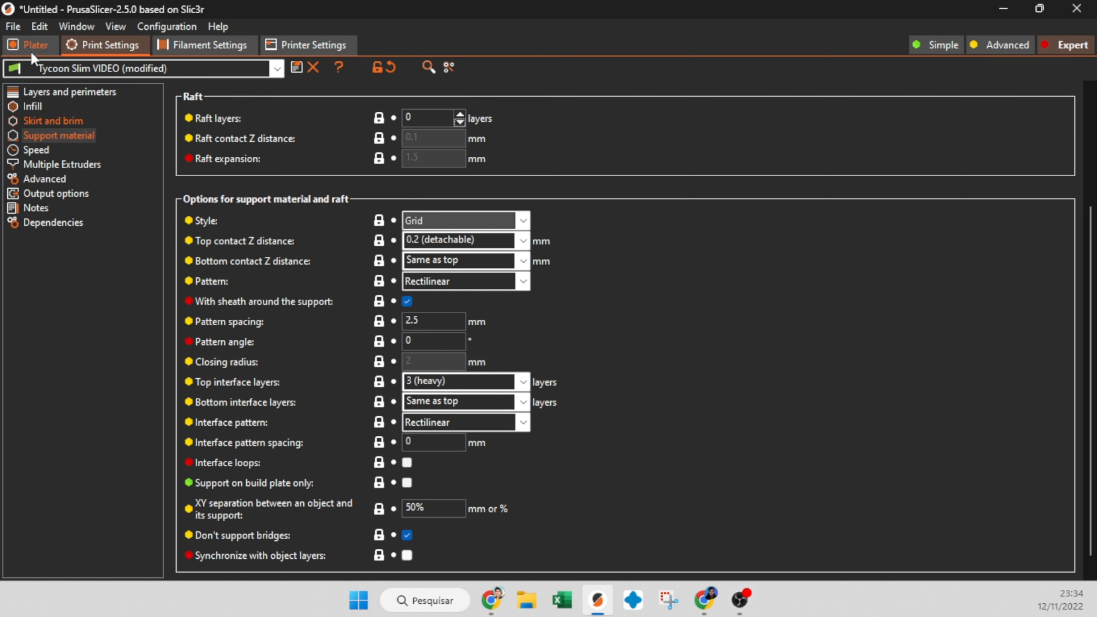
left_click(41, 47)
left_click(30, 541)
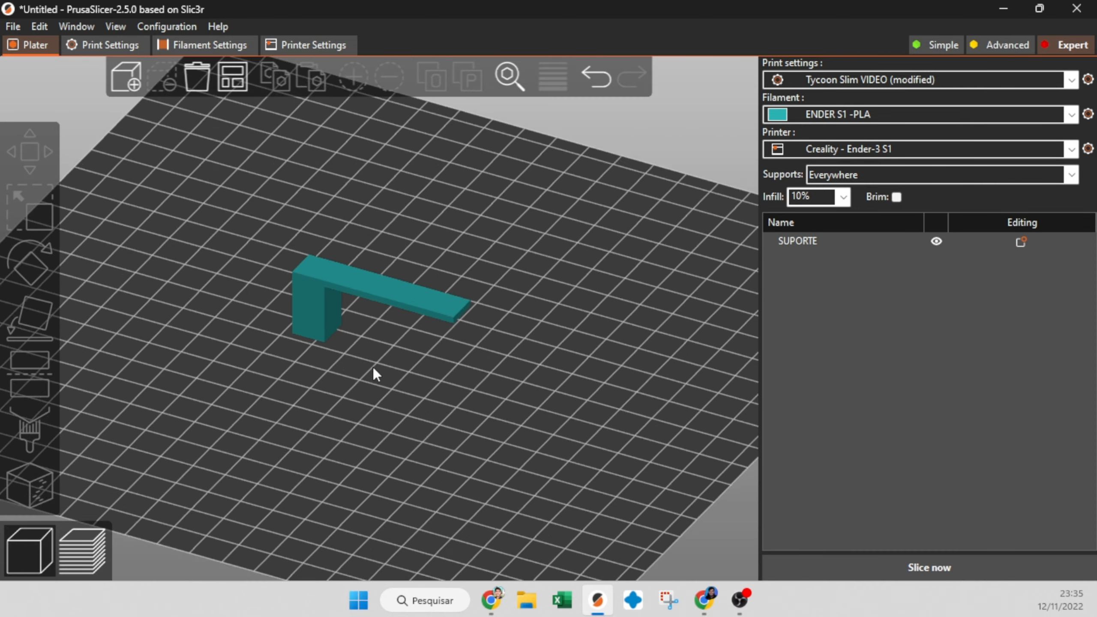
scroll(396, 380, "up", 2)
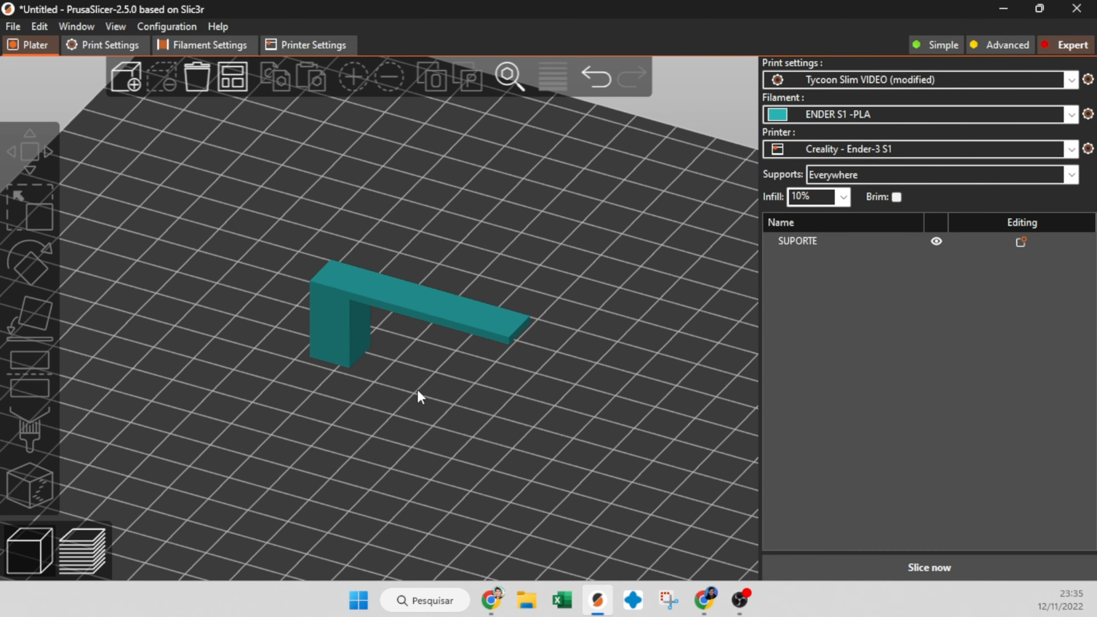
left_click(109, 39)
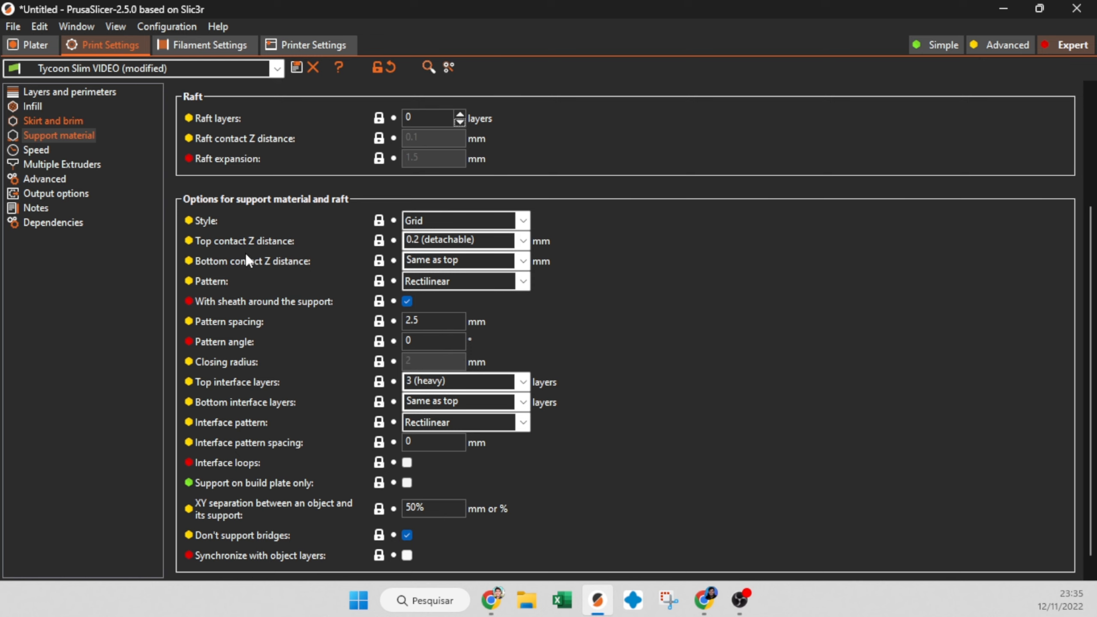
mouse_move(236, 248)
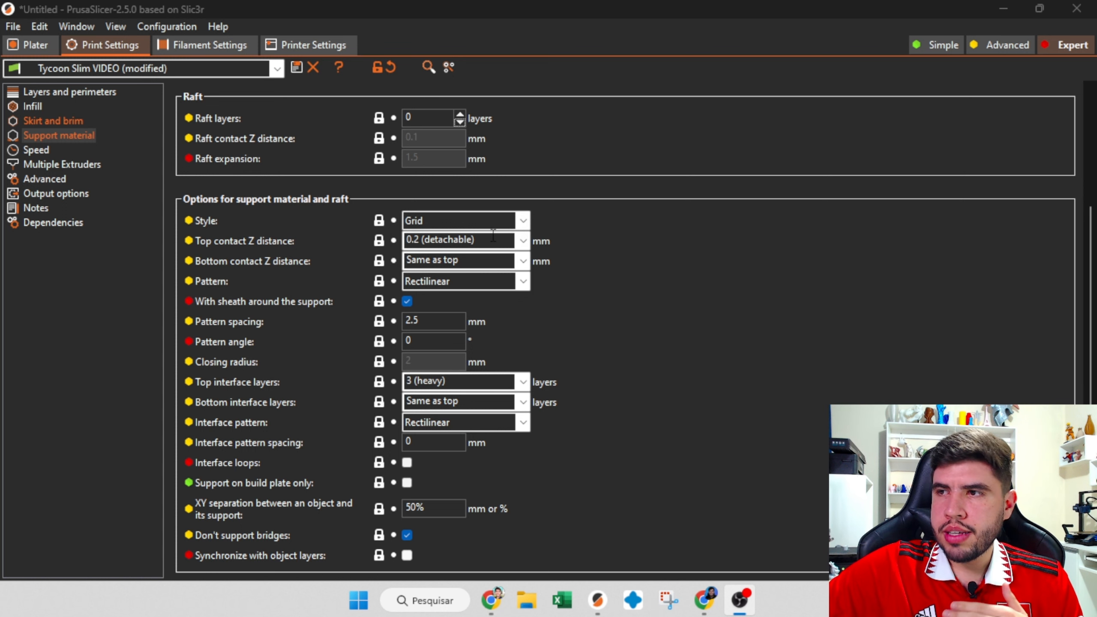
mouse_move(530, 248)
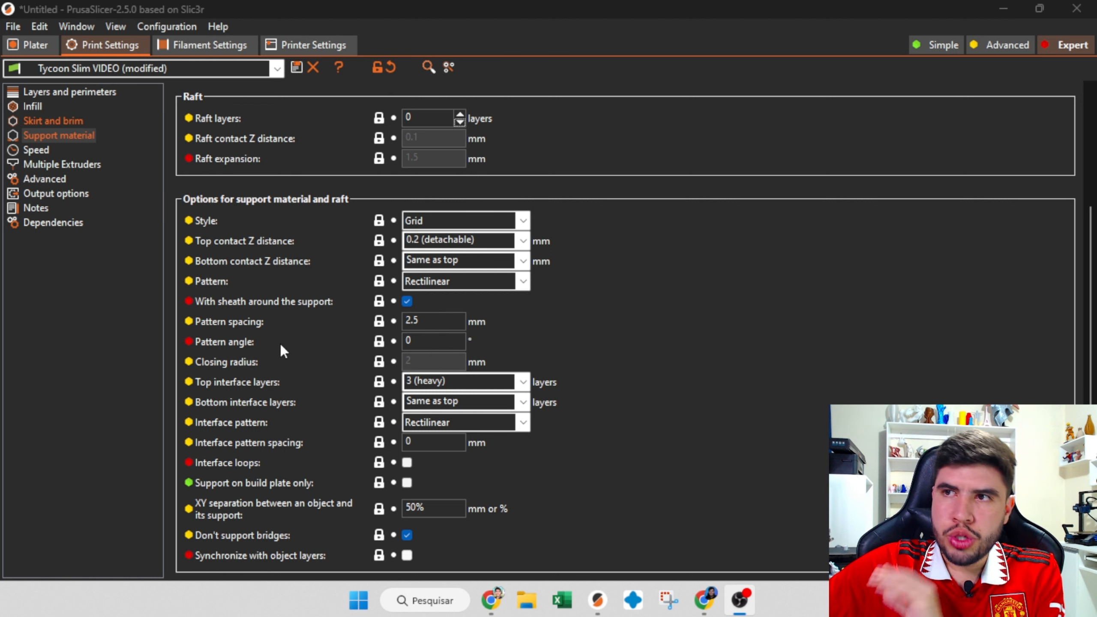
left_click(102, 92)
scroll(557, 165, "up", 5)
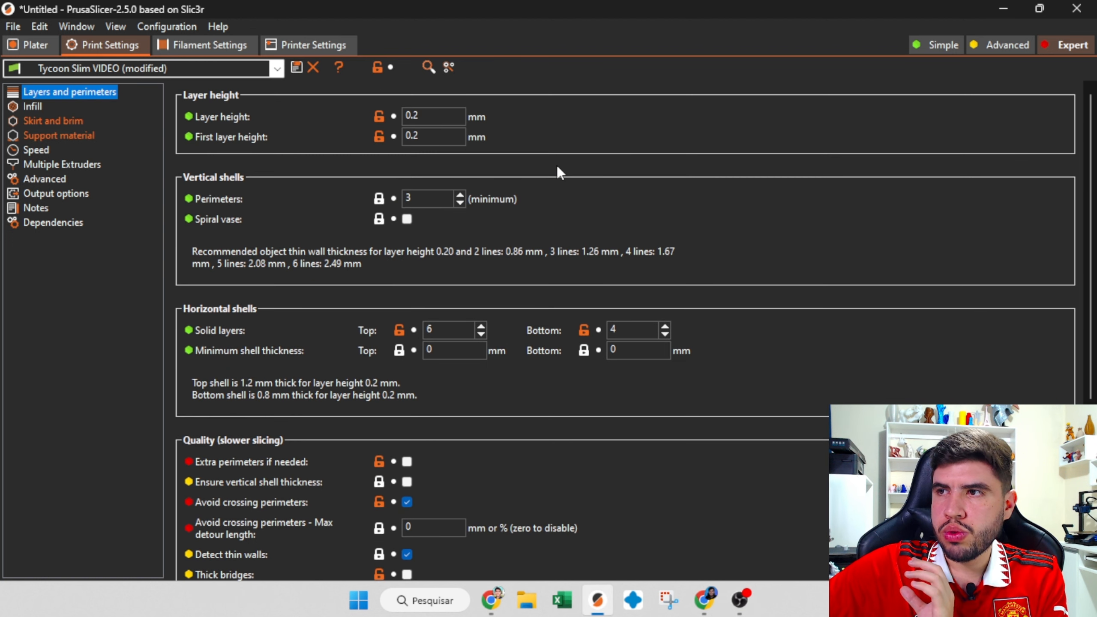
left_click(56, 137)
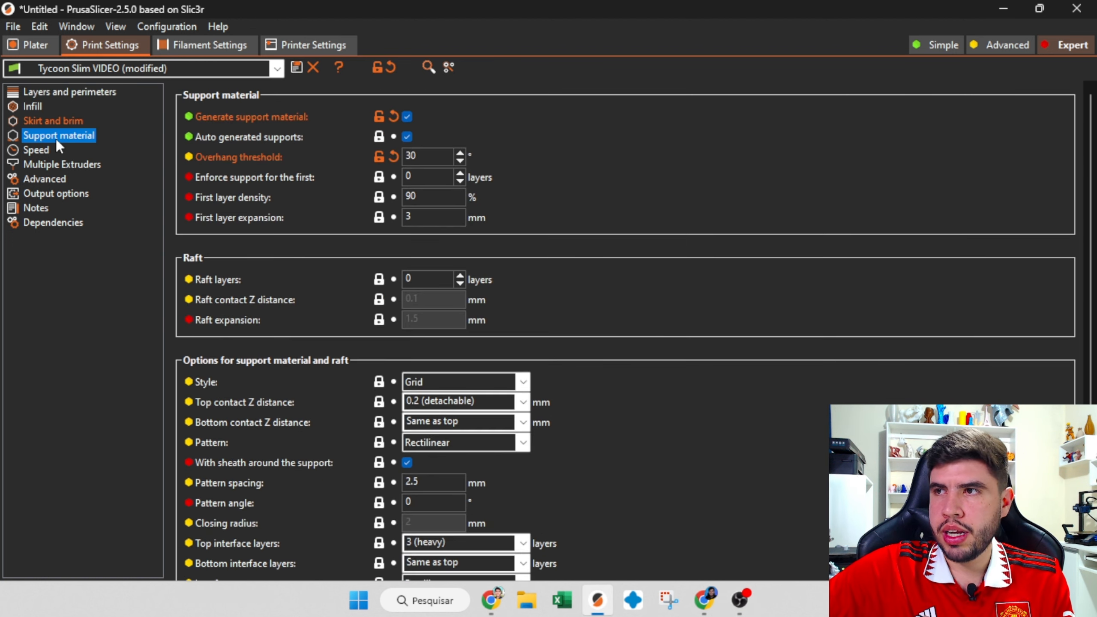
Set the support's top contact Z distance to 0.6 mm and slice the part.
scroll(560, 383, "down", 1)
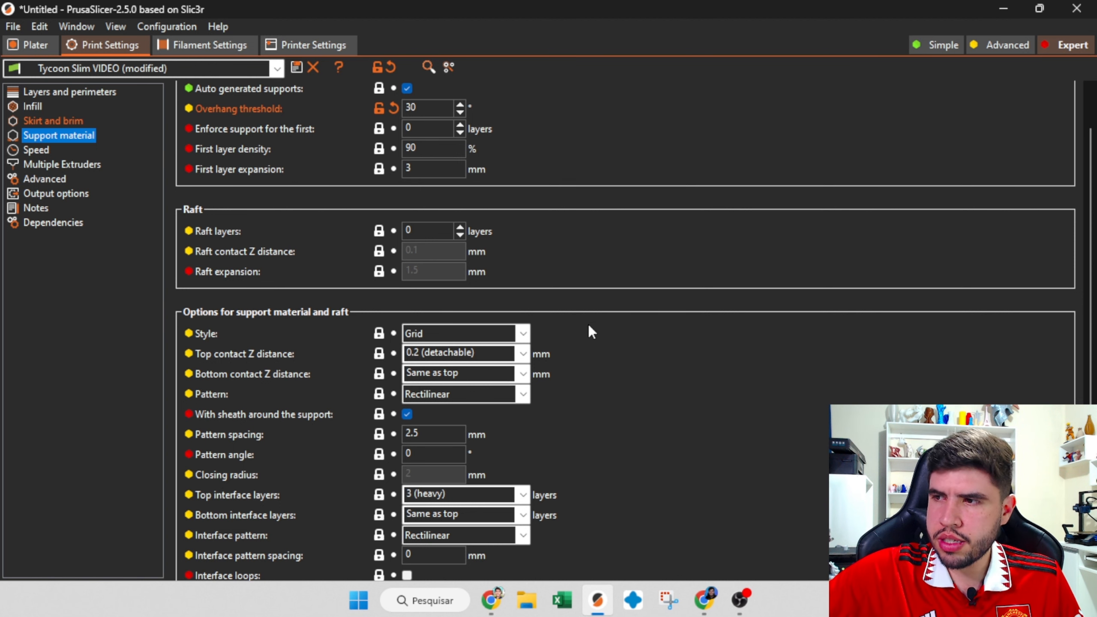
left_click(505, 353)
scroll(504, 355, "down", 3)
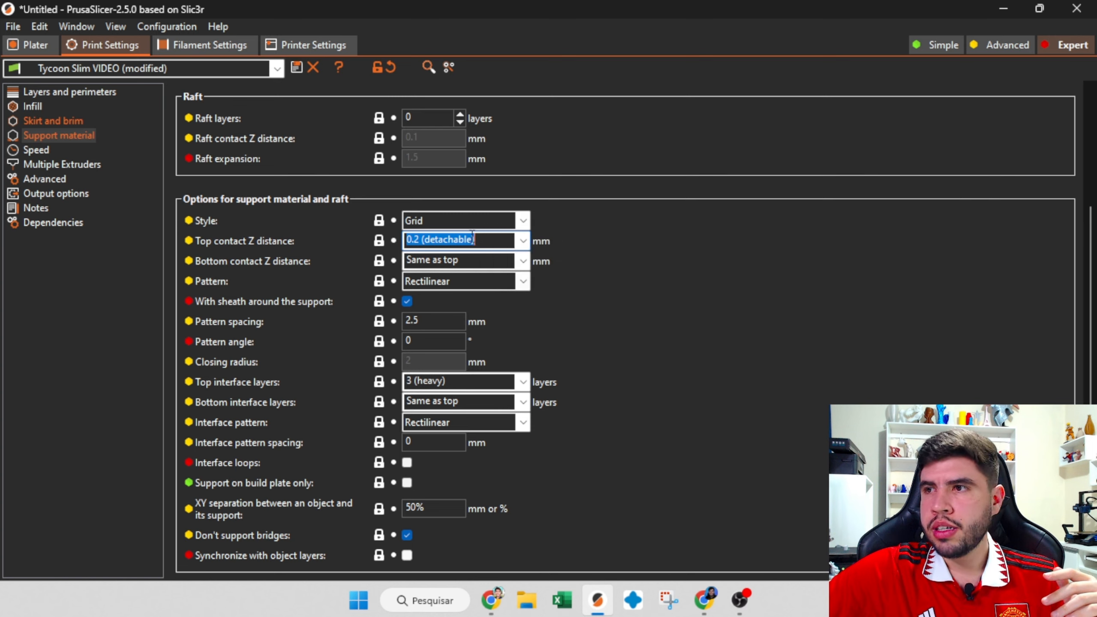
type("0.6")
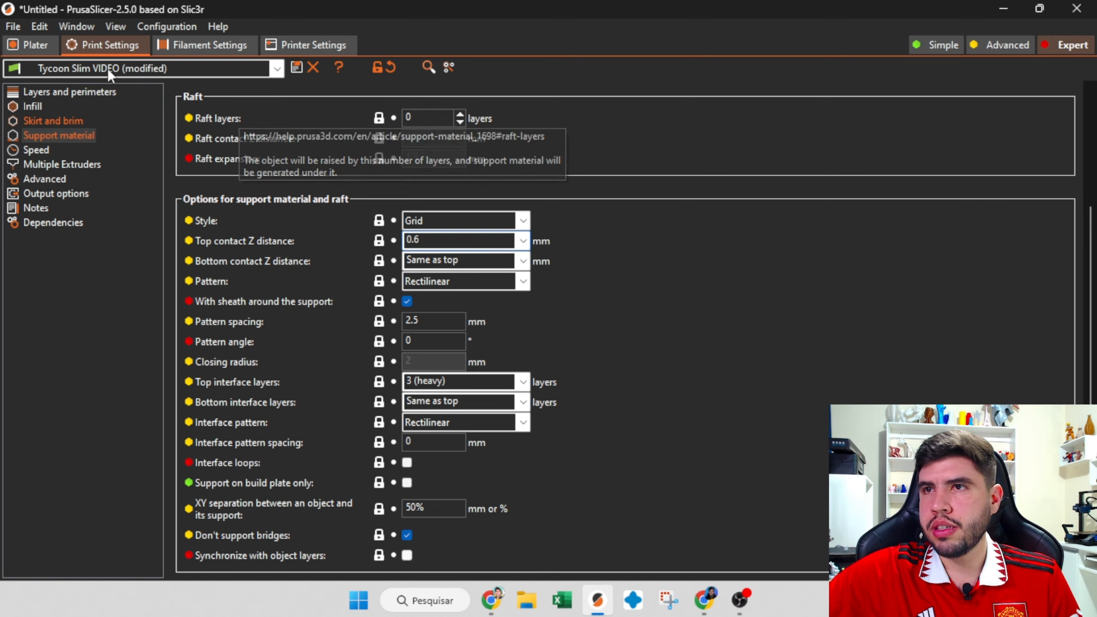
left_click(35, 45)
left_click(864, 567)
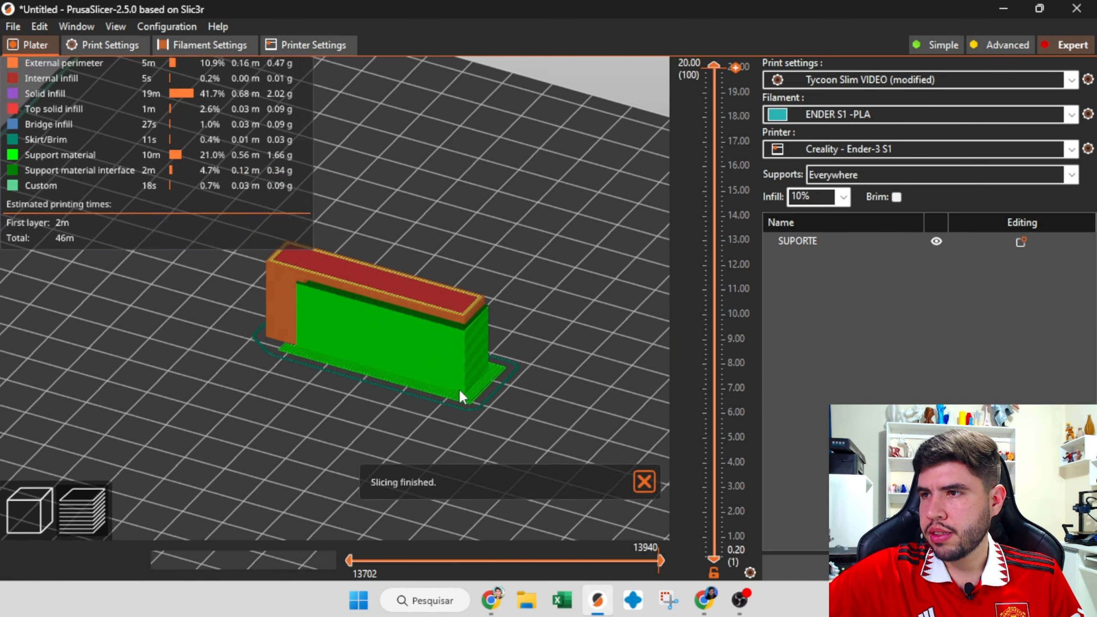
Examine the gap between the support interface and the underside of the overhanging arm in the sliced preview.
scroll(458, 389, "up", 5)
left_click_drag(459, 388, 492, 368)
right_click_drag(519, 405, 520, 266)
scroll(519, 266, "up", 8)
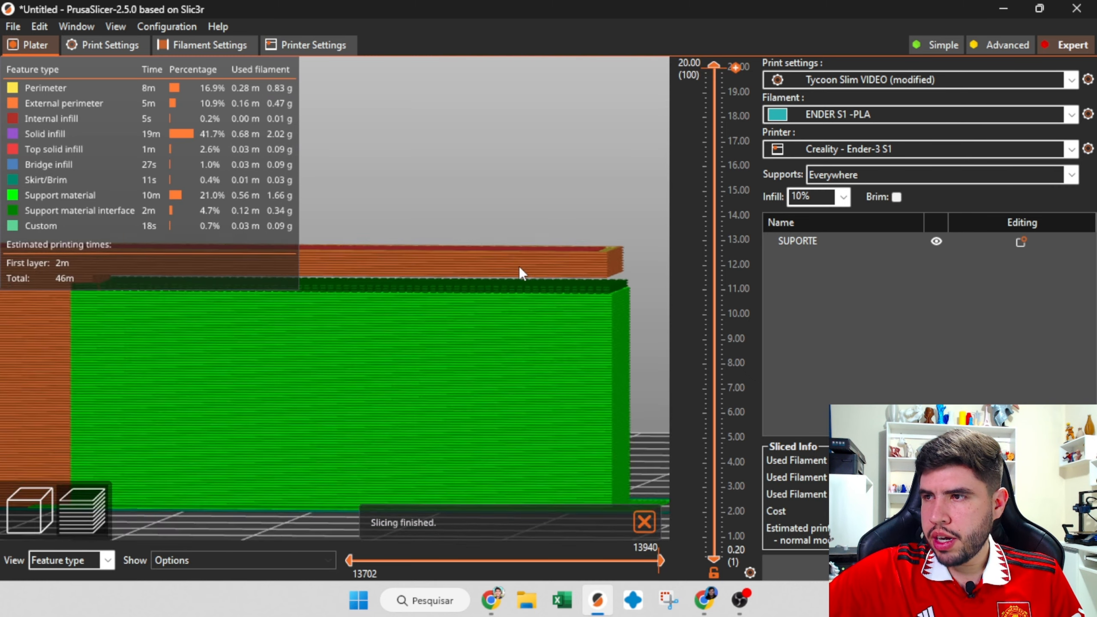
left_click_drag(525, 220, 534, 219)
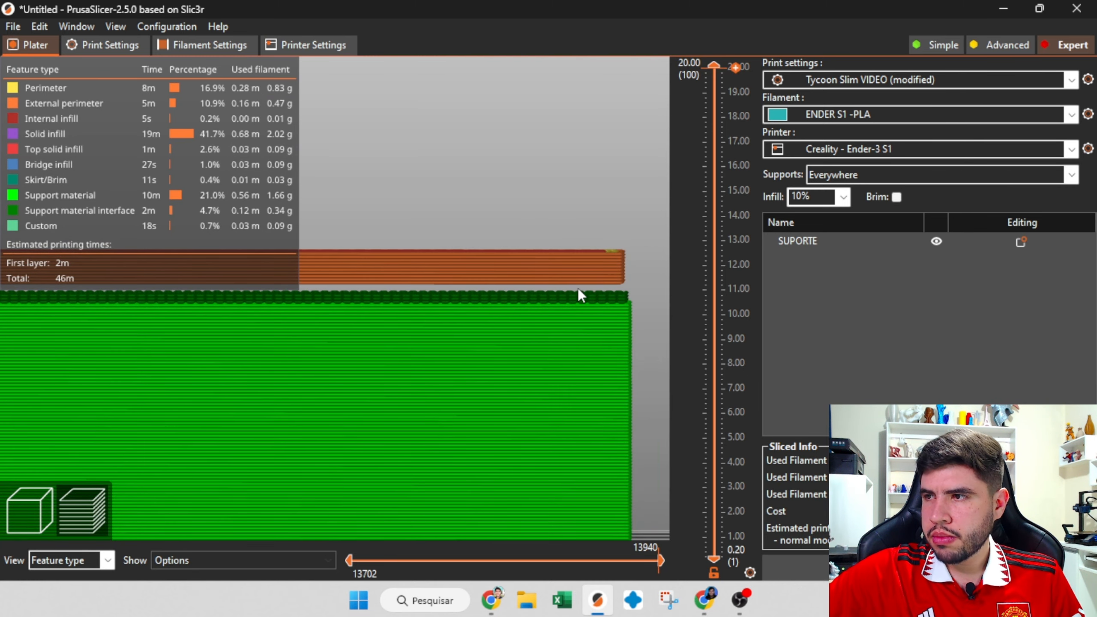
scroll(578, 288, "down", 3)
scroll(571, 357, "down", 3)
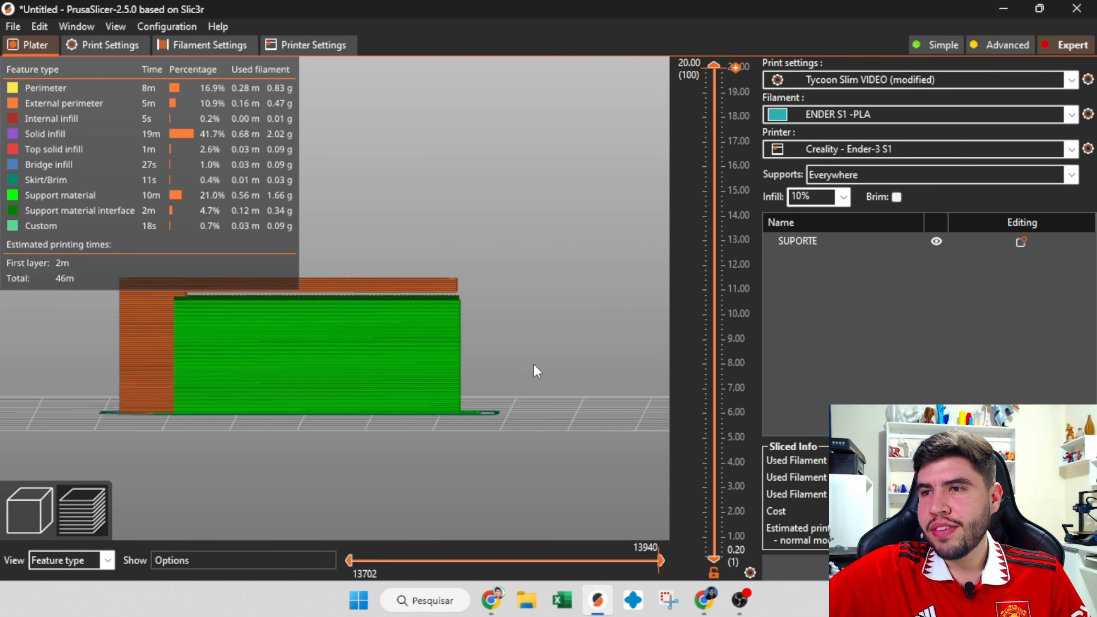
left_click_drag(534, 363, 516, 375)
scroll(433, 292, "up", 6)
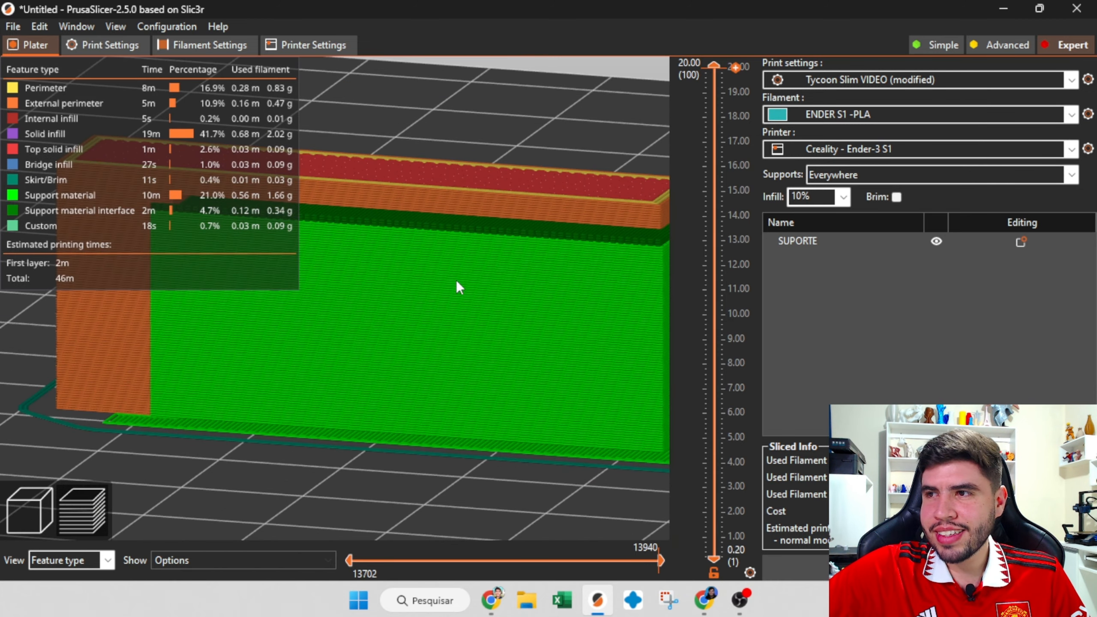
Examine the support under the overhanging arm by stepping the sliced preview down to 18.20 mm and back to the full height.
mouse_move(456, 280)
left_mouse_down()
mouse_move(468, 269)
mouse_move(460, 261)
mouse_move(440, 266)
left_mouse_up()
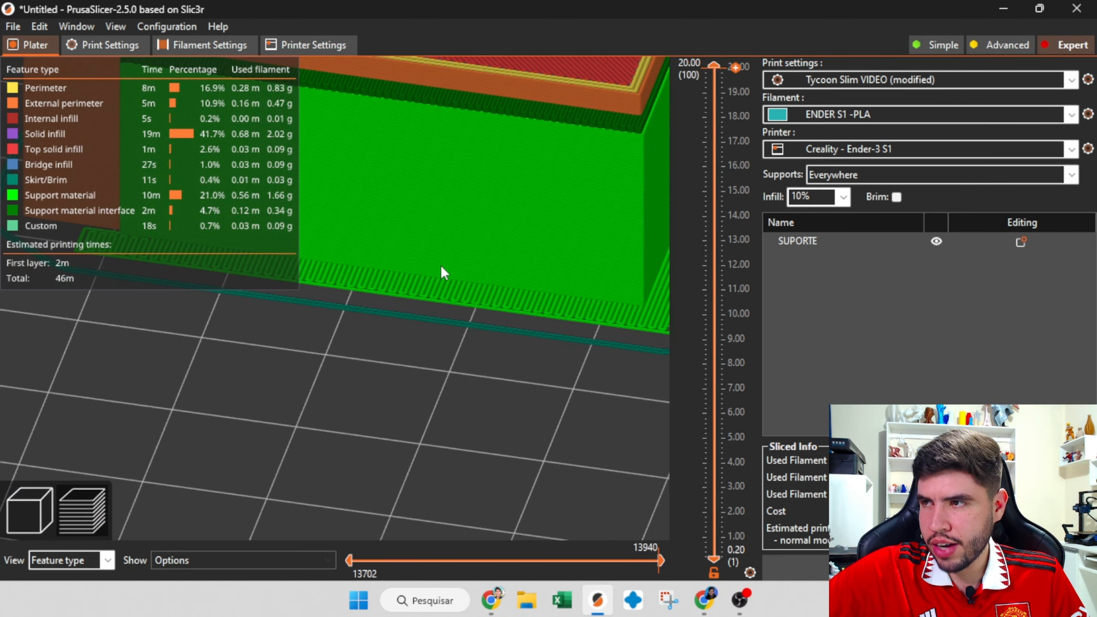
scroll(458, 342, "down", 5)
left_click_drag(472, 391, 476, 407)
left_click_drag(718, 78, 723, 119)
mouse_move(661, 560)
left_mouse_down()
mouse_move(459, 533)
mouse_move(541, 535)
mouse_move(525, 414)
mouse_move(516, 440)
left_mouse_up()
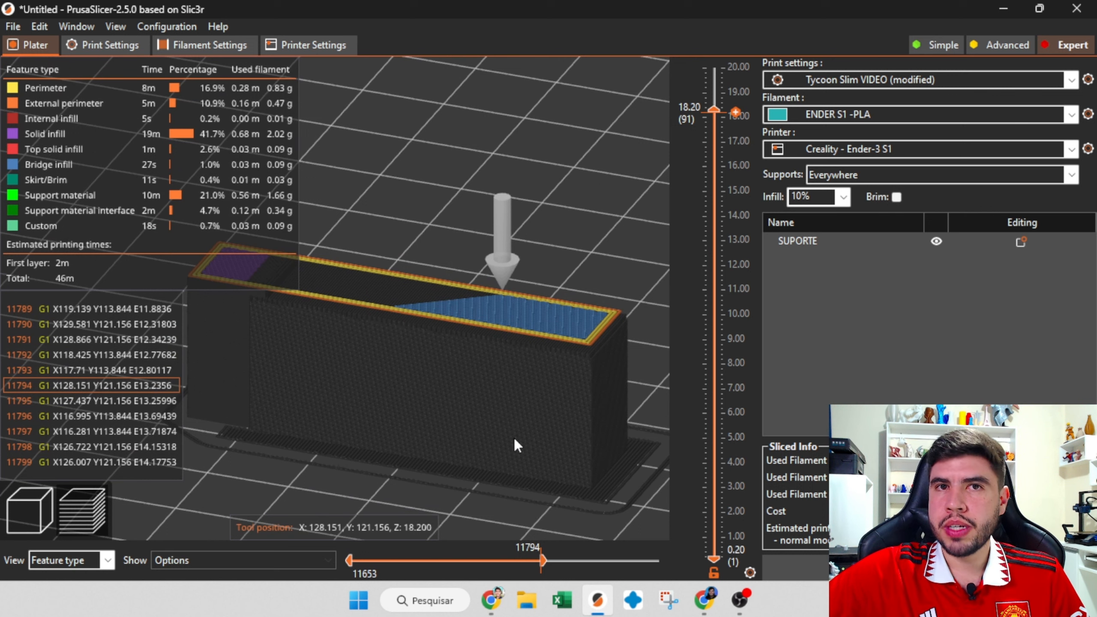
left_click_drag(714, 108, 723, 43)
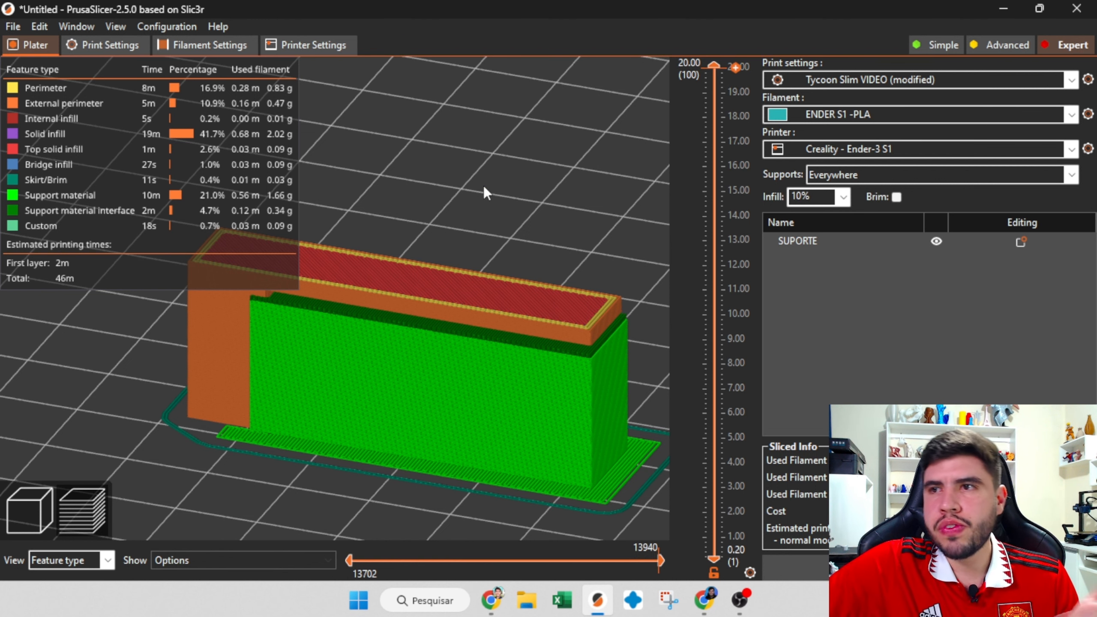
Revert the support's top contact Z distance to its saved preset value of 0.2 (detachable).
left_click(84, 43)
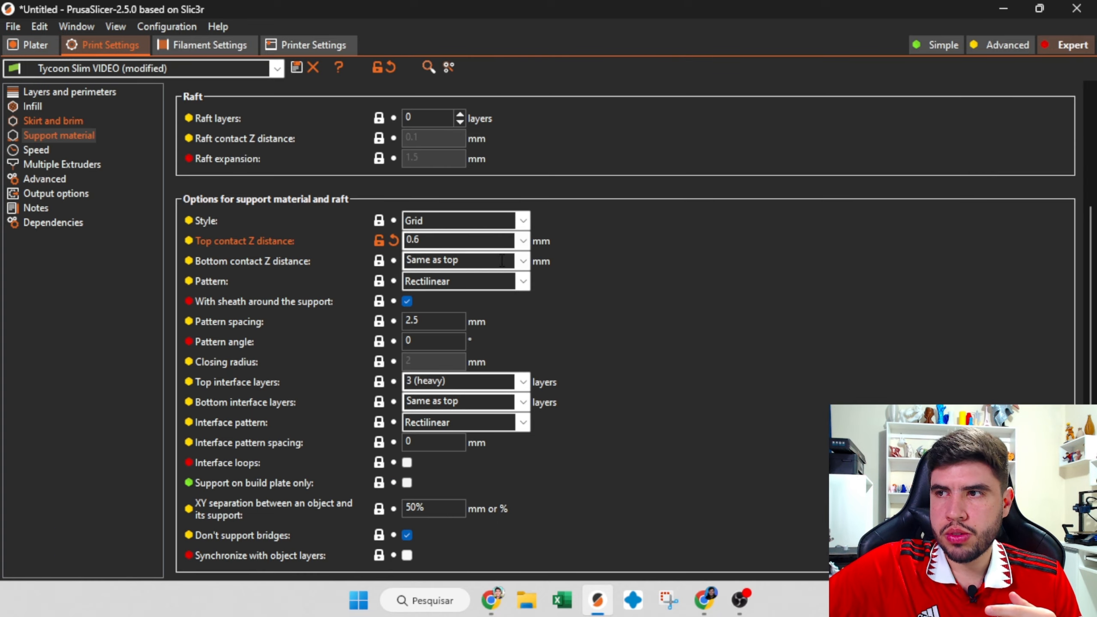
left_click(393, 241)
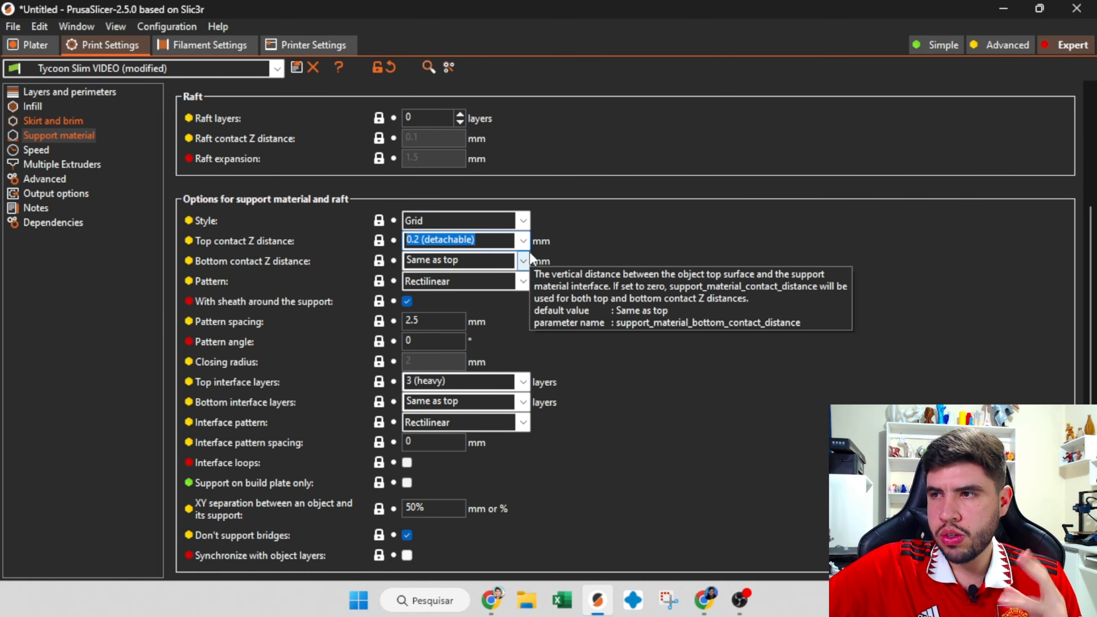
mouse_move(229, 260)
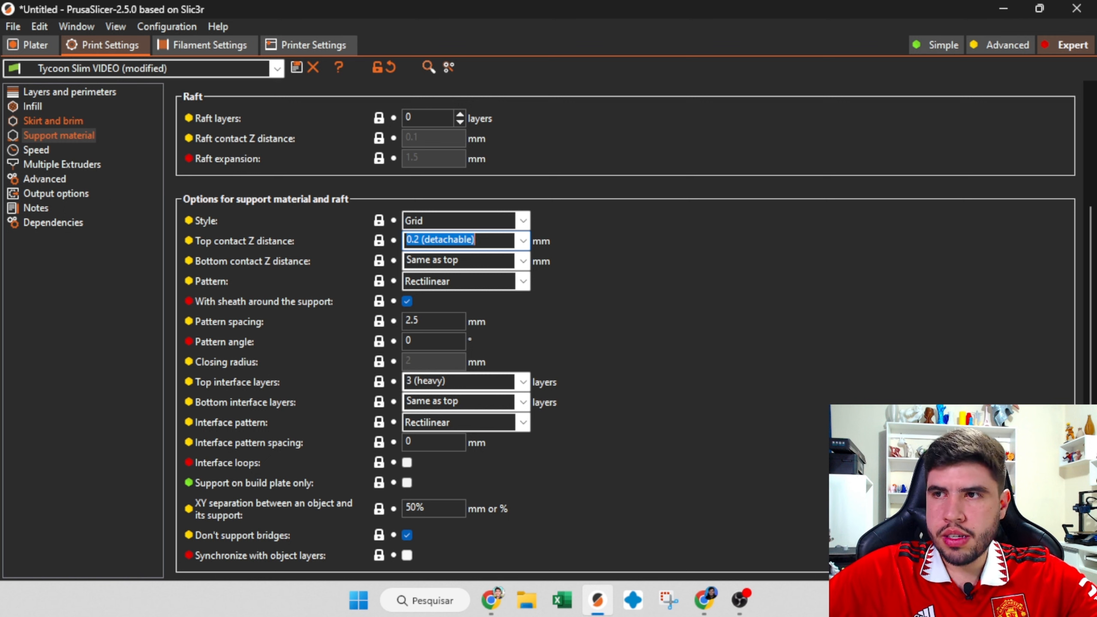
Duplicate the SUPORTE part in the 3D editor to illustrate an arm lying beneath the overhang.
left_click(37, 45)
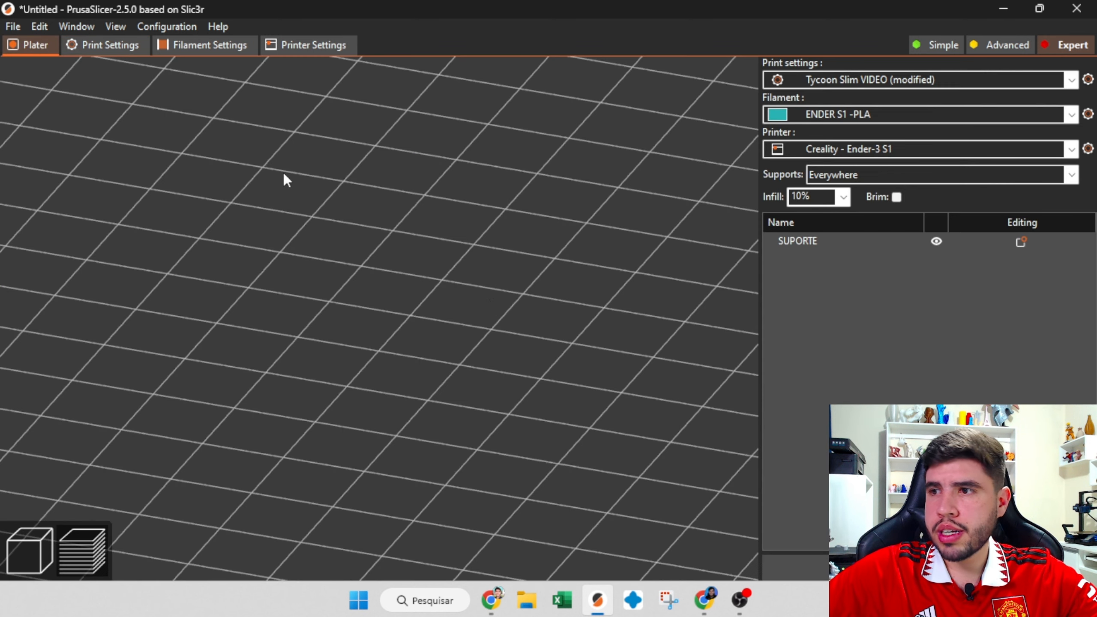
left_click(44, 541)
scroll(439, 400, "down", 2)
middle_click_drag(446, 386, 418, 342)
left_click(257, 327)
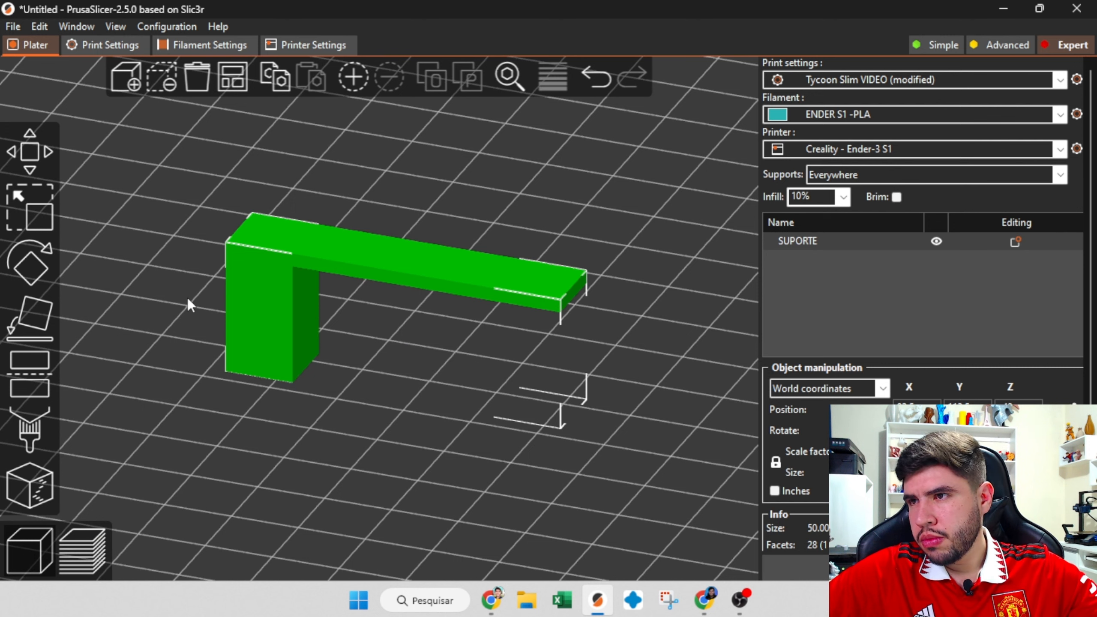
key("ctrl+c")
key("ctrl+v")
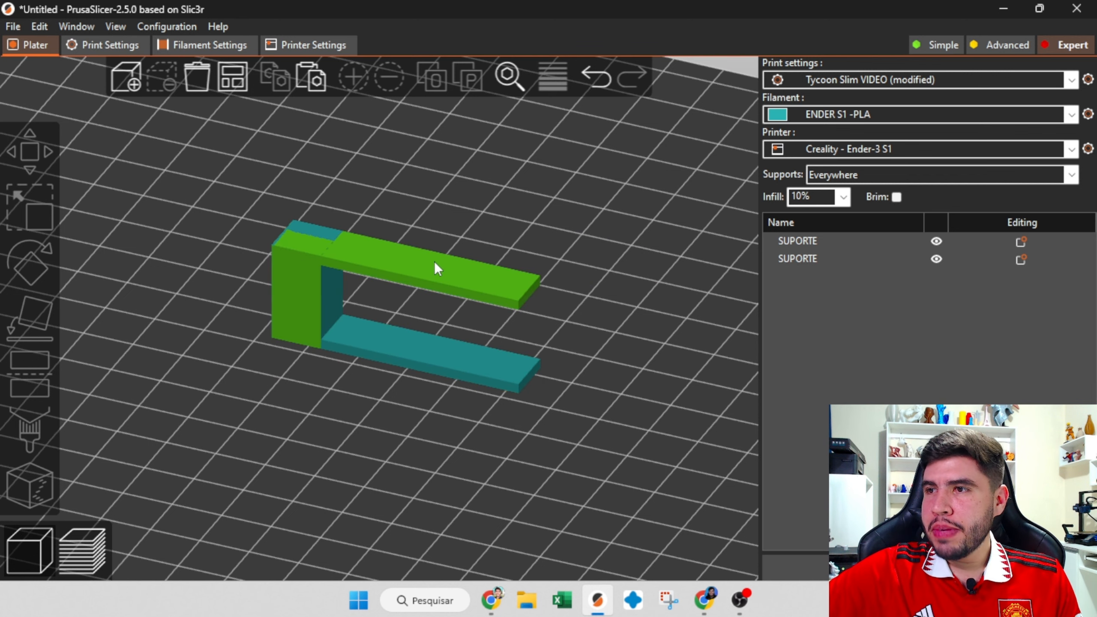
Examine the facing surfaces of the upper and lower arms and compare them with the top and bottom contact Z distance settings.
scroll(535, 427, "up", 2)
left_click_drag(521, 456, 503, 448)
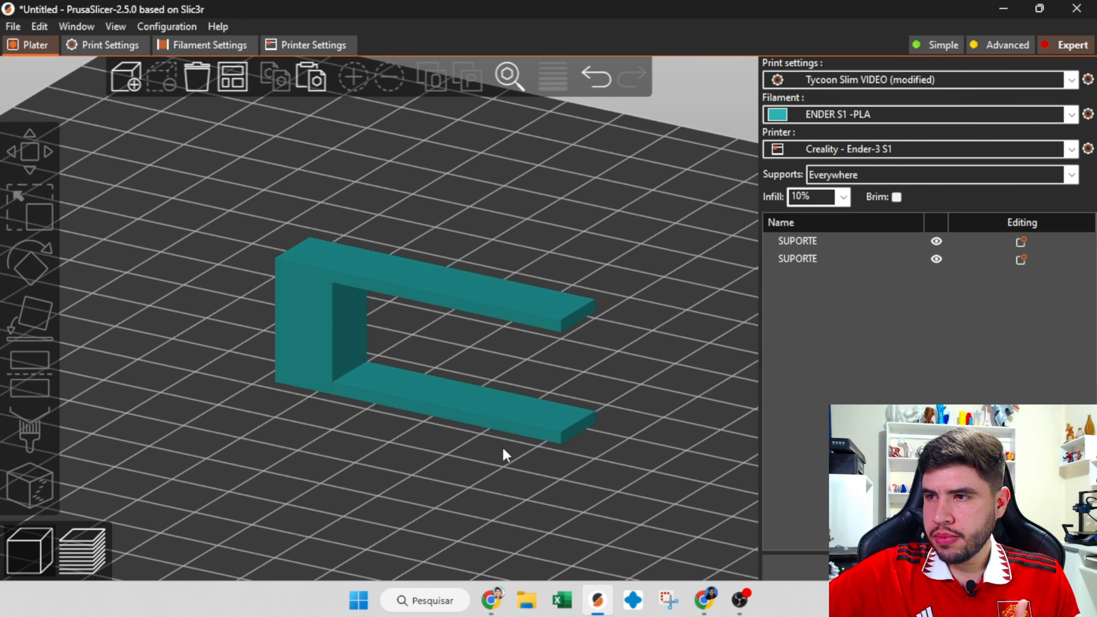
left_click_drag(649, 380, 645, 357)
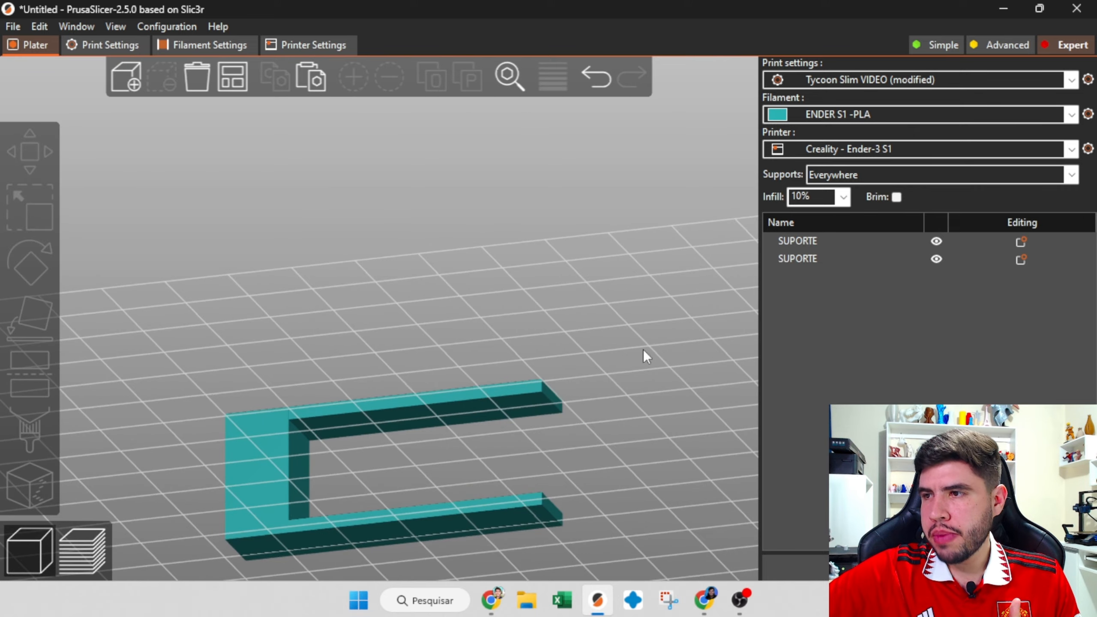
left_click_drag(502, 426, 512, 309)
key("0")
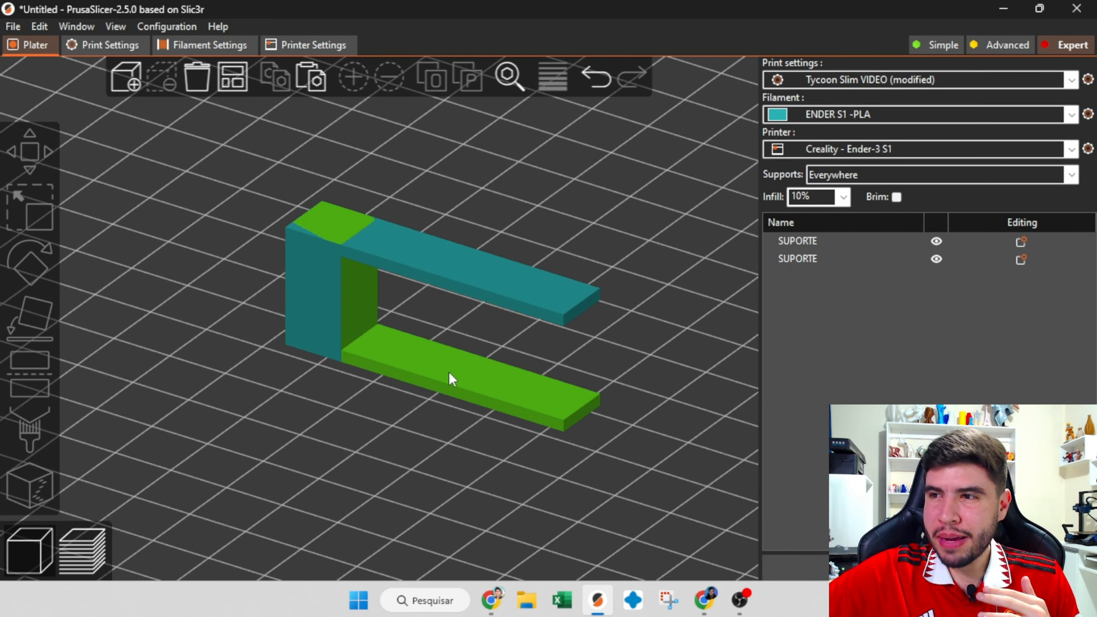
left_click(121, 45)
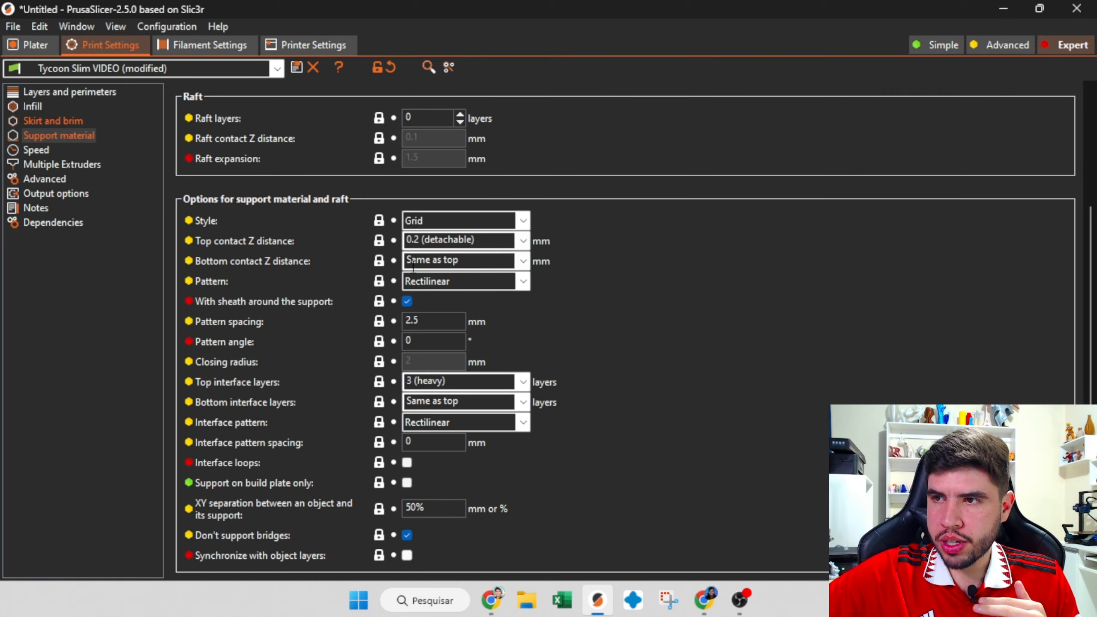
left_click(26, 46)
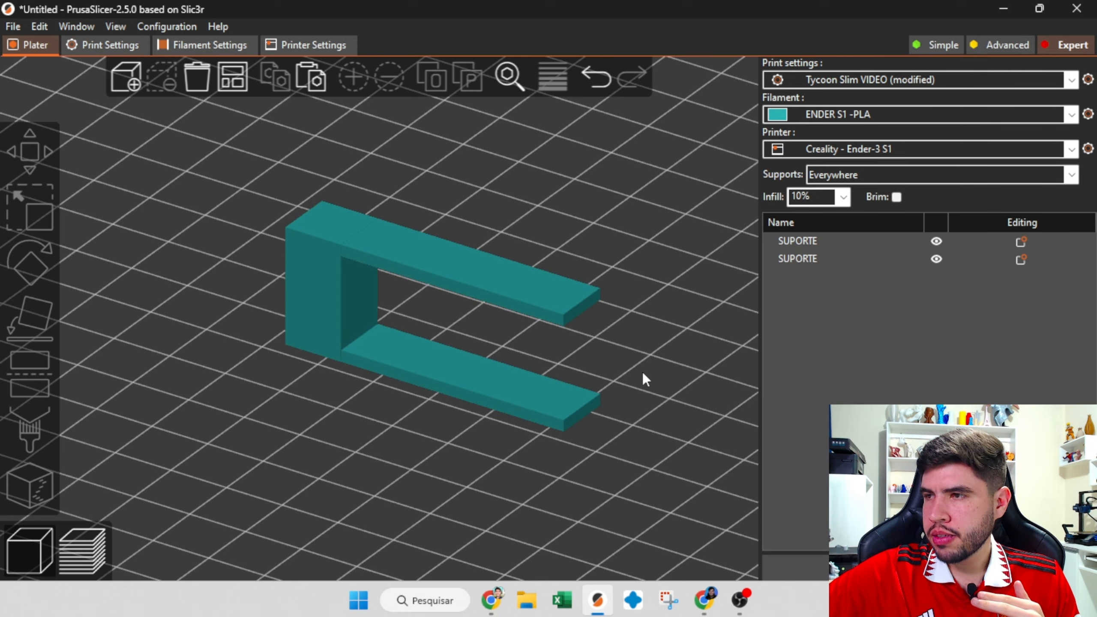
left_click(111, 45)
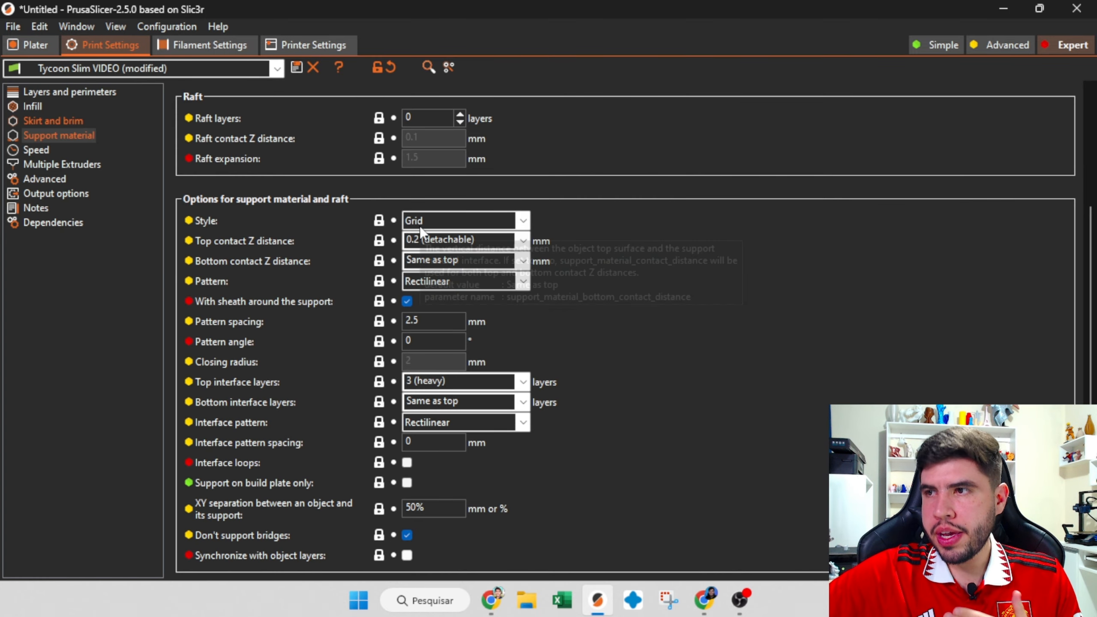
mouse_move(423, 239)
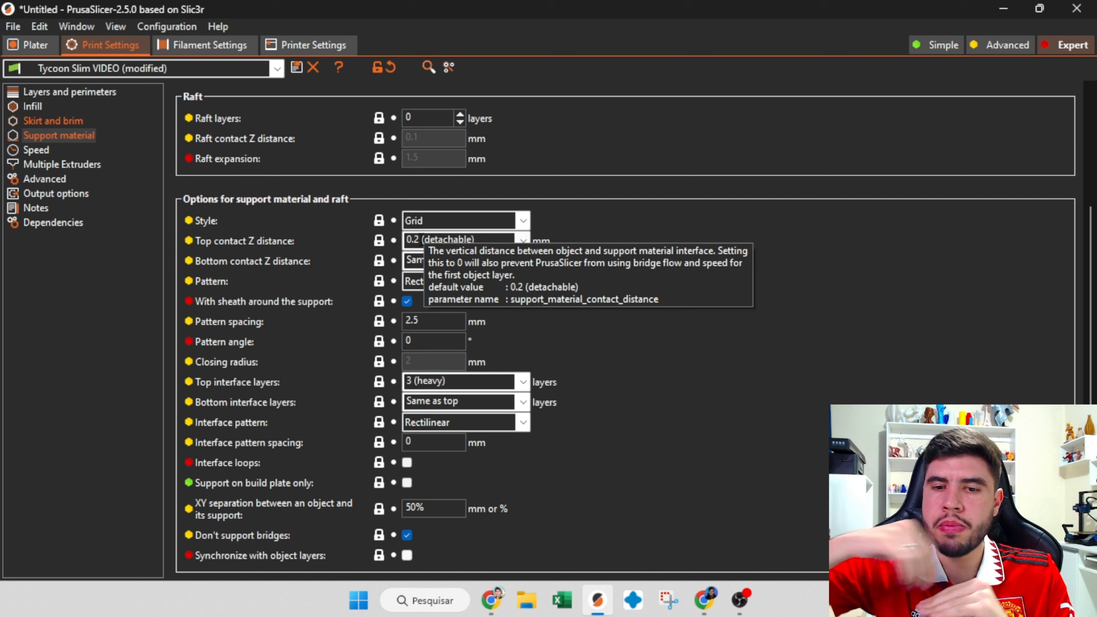
Try a bottom contact Z distance of 0.24 mm, and restore the Same as top option.
left_click(436, 264)
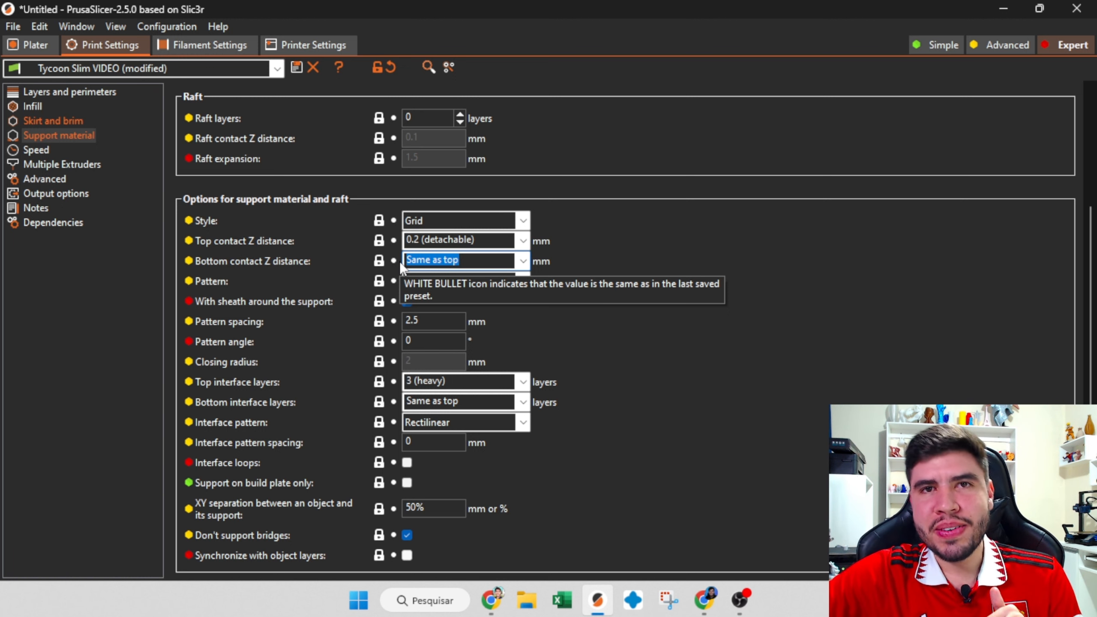
type("0.24")
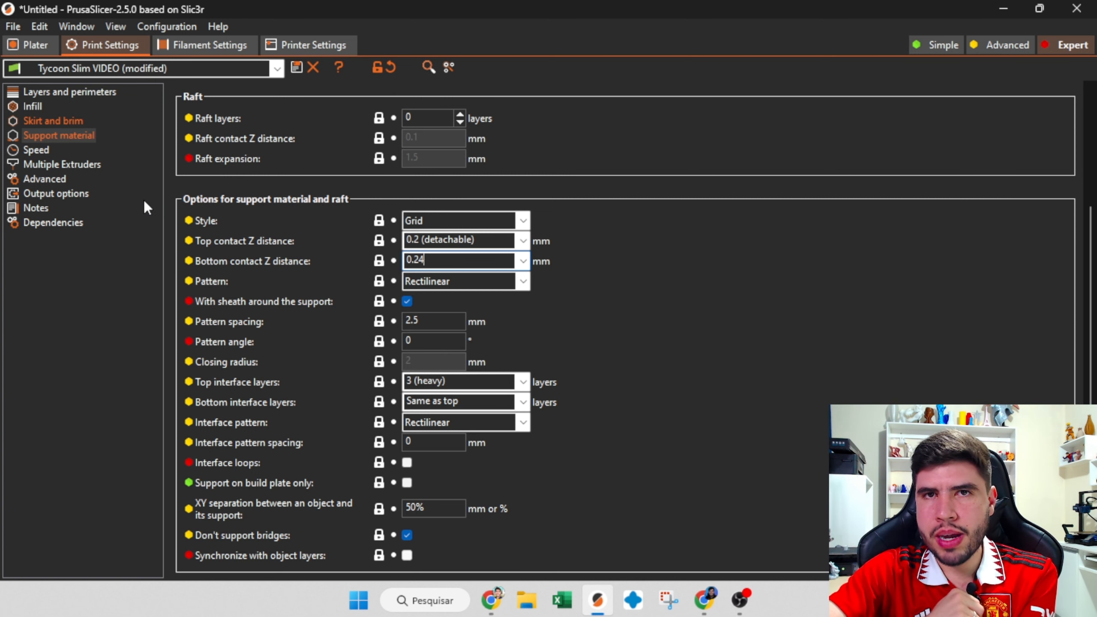
key("BackSpace")
key("BackSpace")
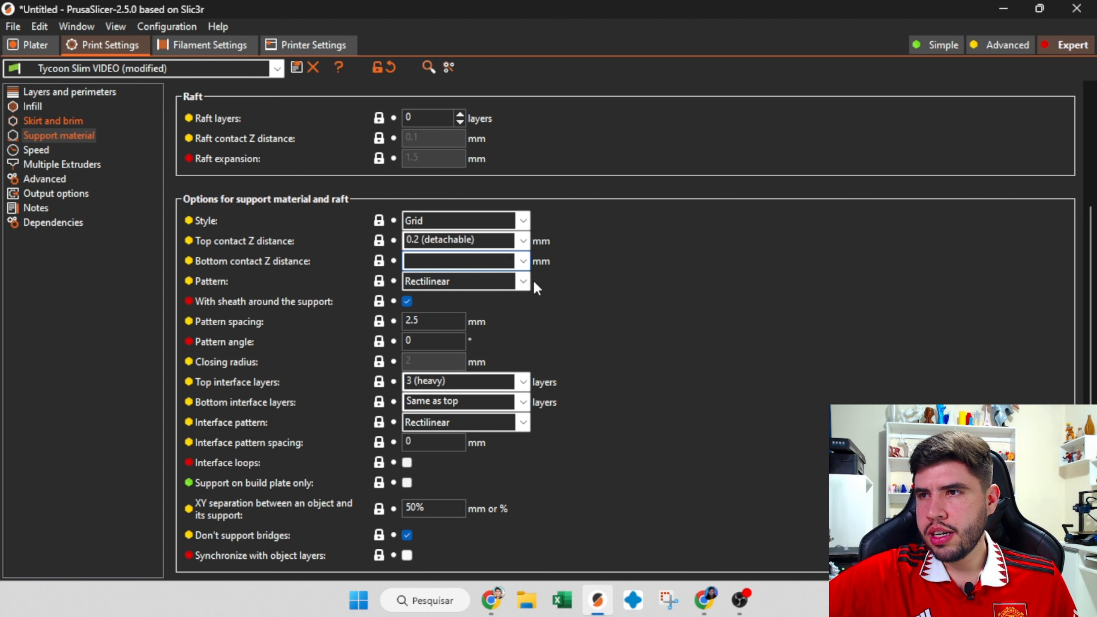
left_click(523, 261)
left_click(491, 282)
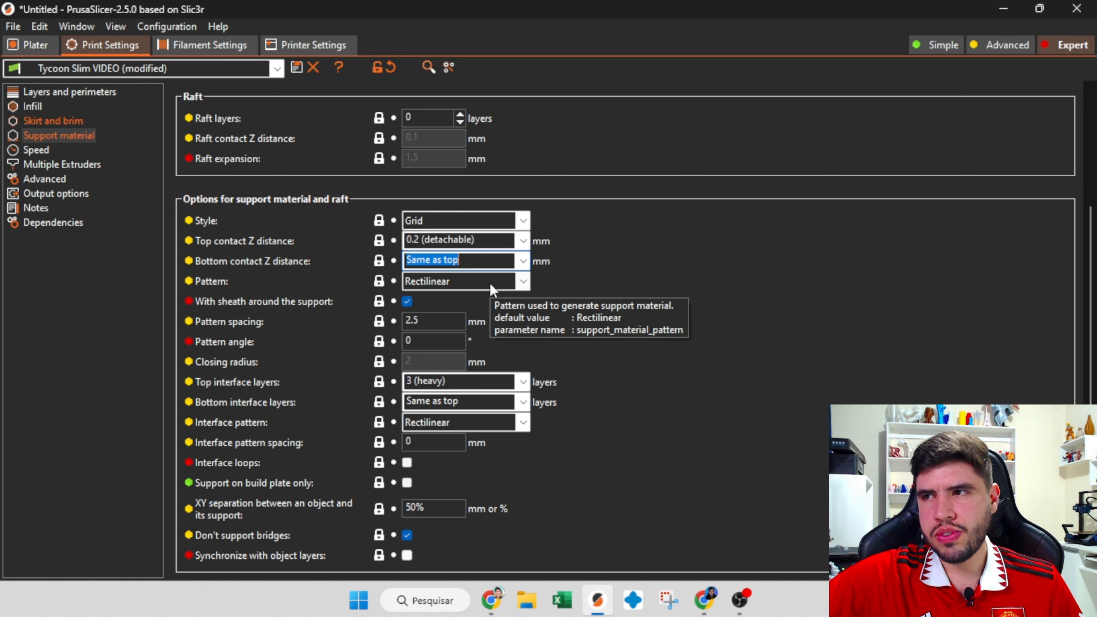
Slice the single SUPORTE part with the Rectilinear support pattern and lower the preview to the 9.80 mm layer.
left_click(43, 48)
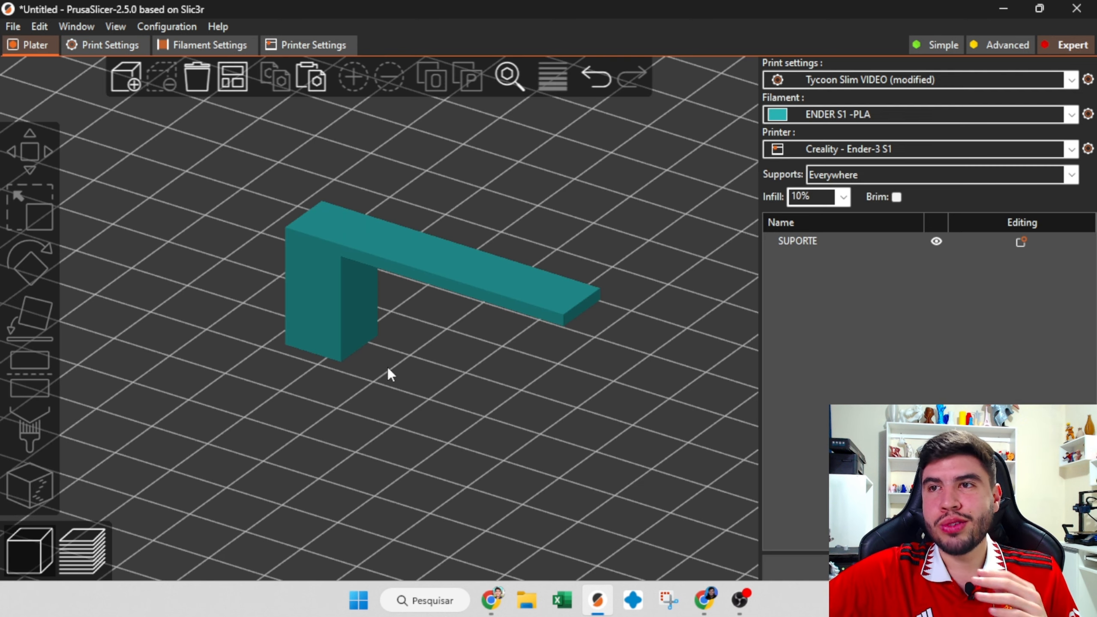
left_click(101, 44)
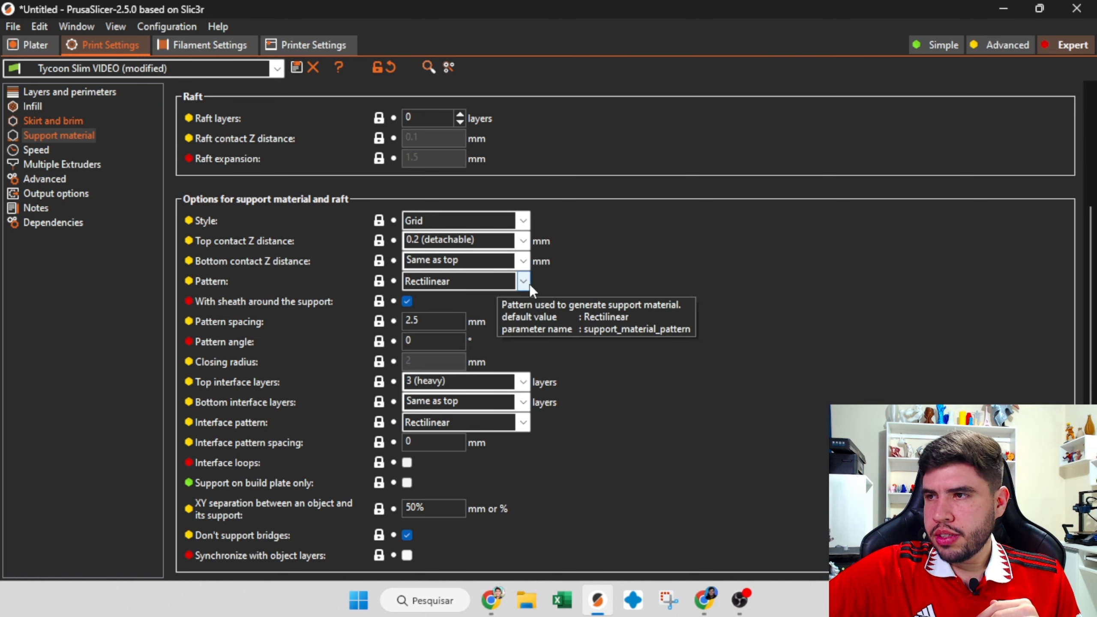
left_click(526, 283)
left_click(463, 317)
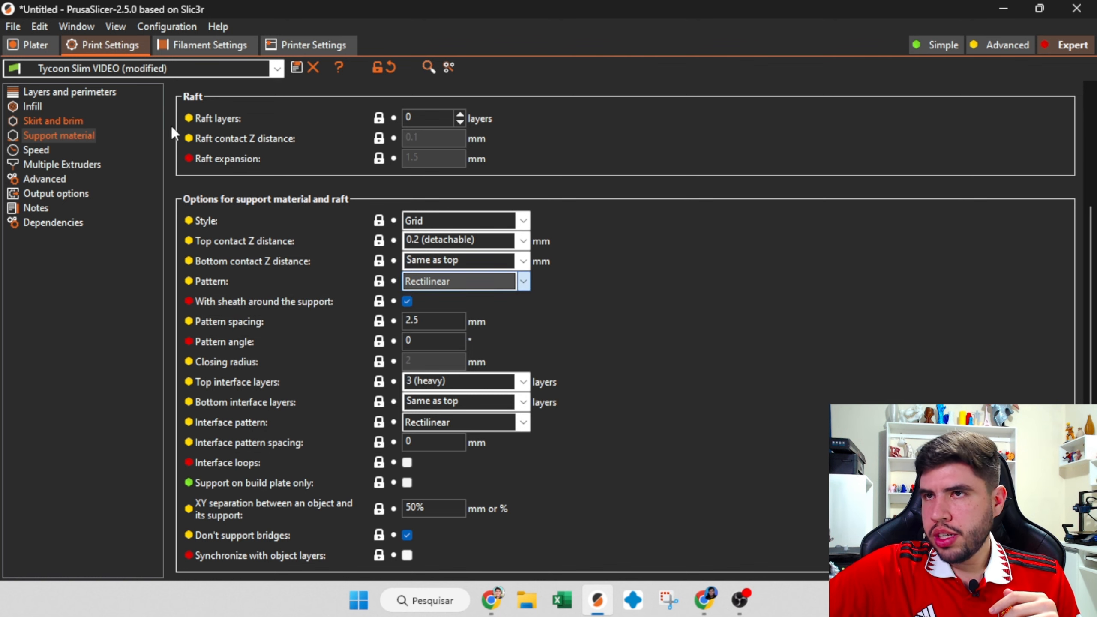
left_click(46, 43)
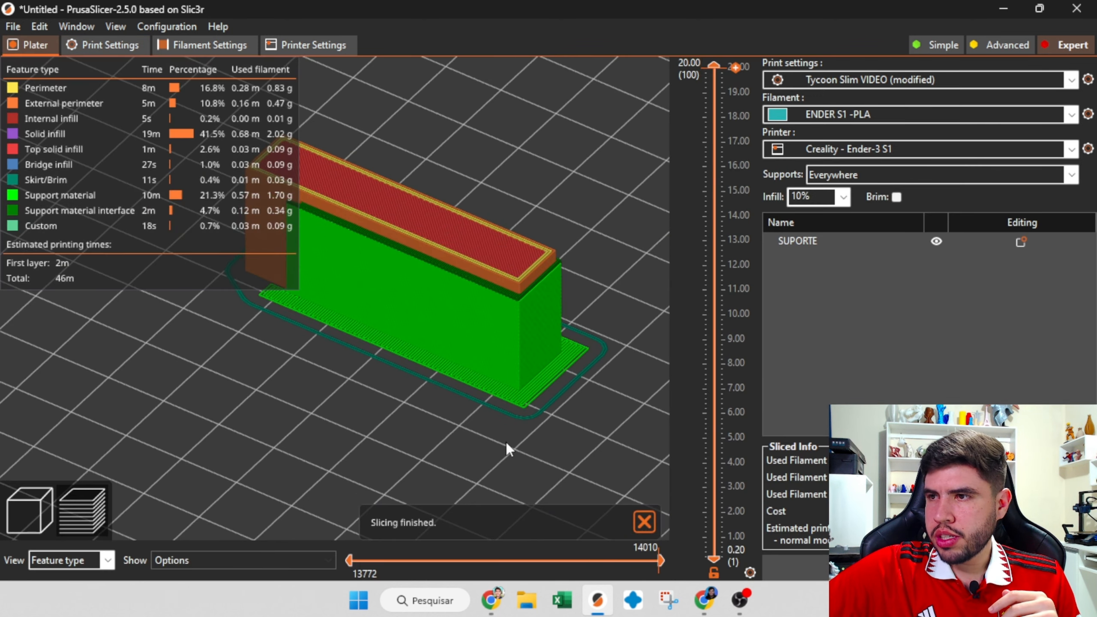
left_click_drag(715, 66, 737, 322)
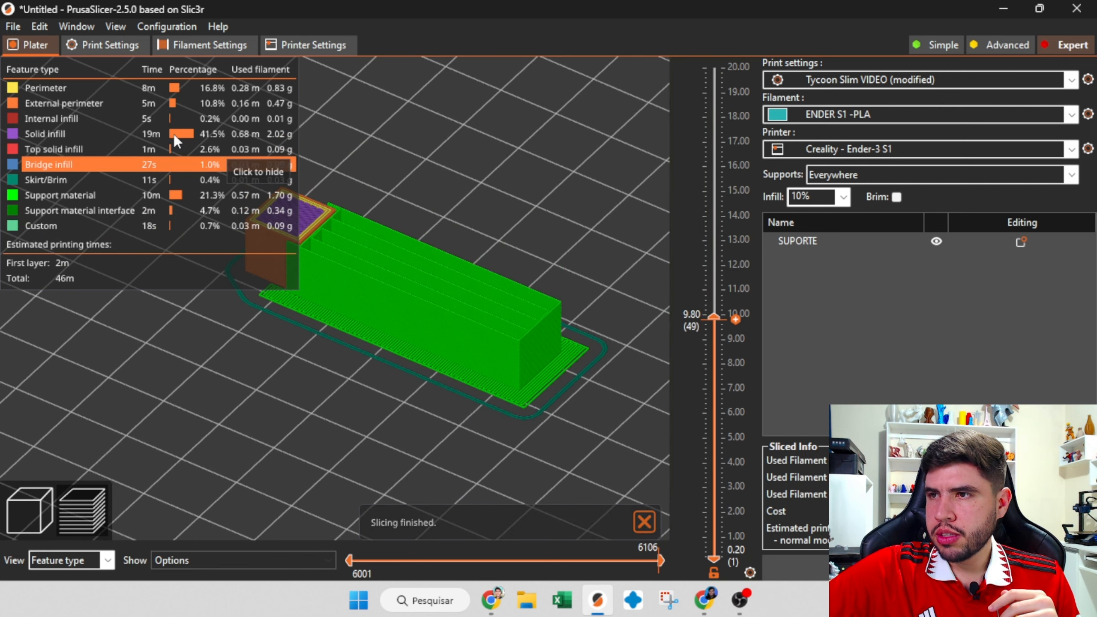
Set the support pattern to Honeycomb and re-slice the part.
left_click(97, 47)
left_click(467, 283)
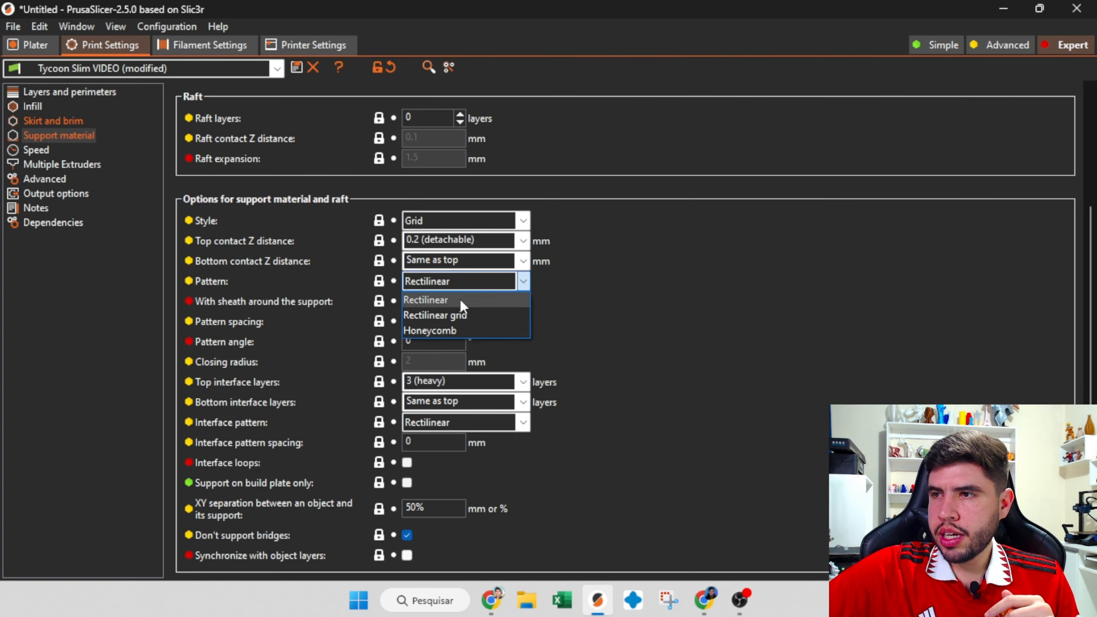
left_click(467, 328)
key("ctrl+1")
scroll(451, 205, "up", 5)
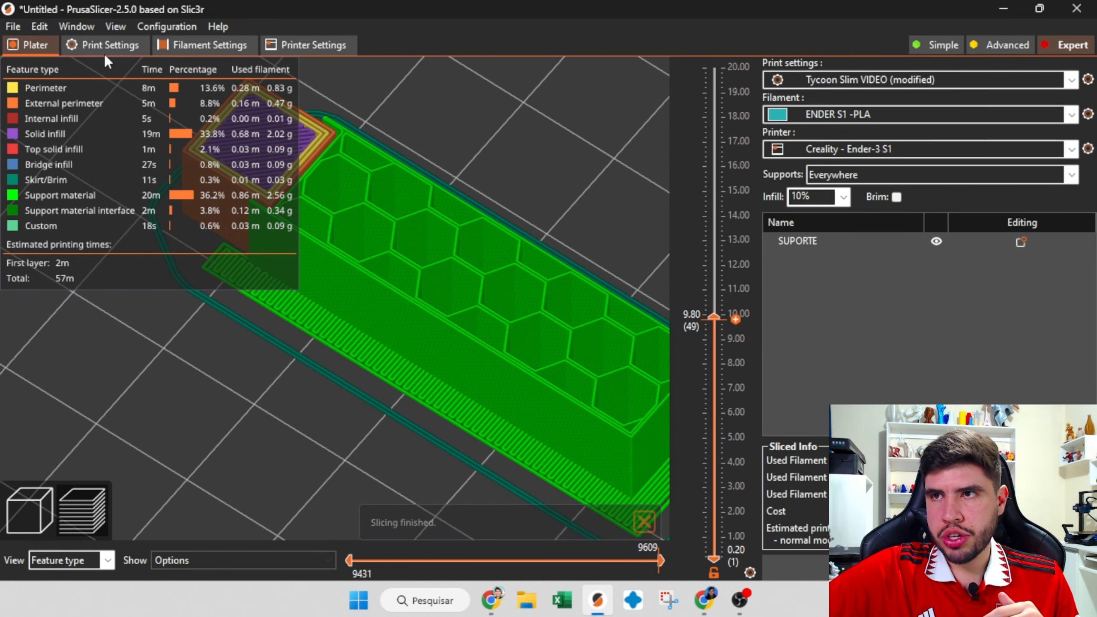
Examine the outer walls around the honeycomb support cells in relation to the sheath setting.
left_click(102, 48)
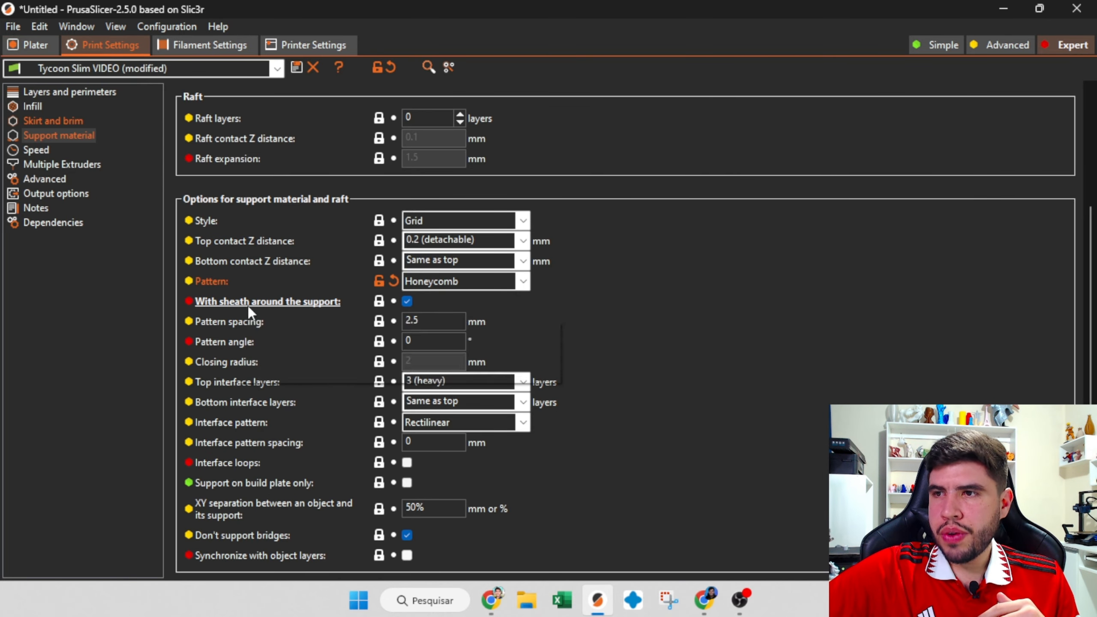
left_click(56, 47)
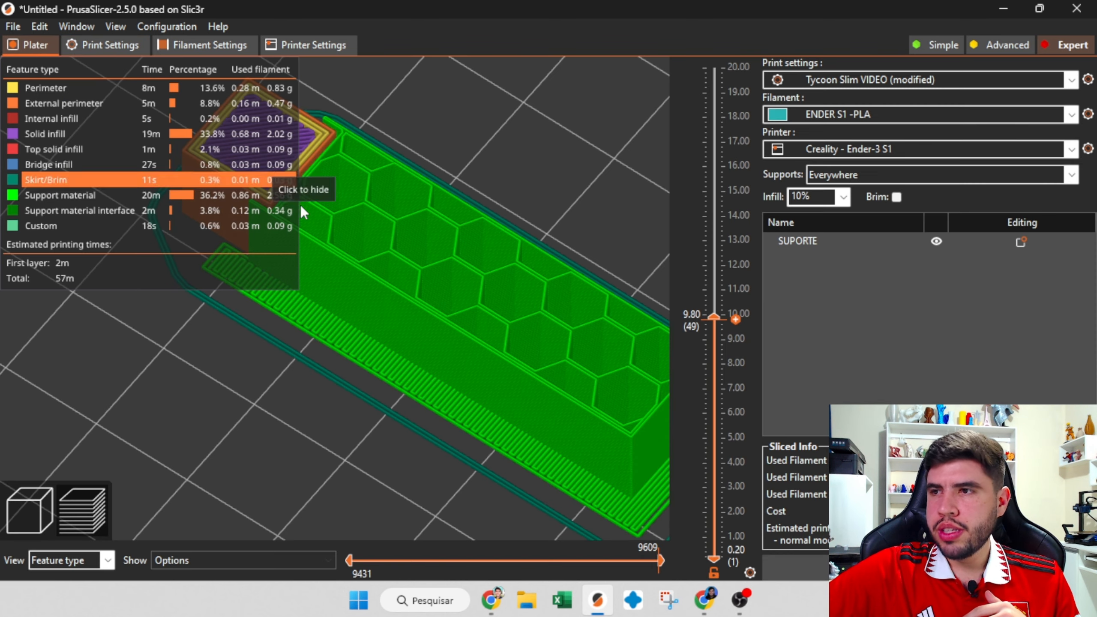
scroll(322, 179, "up", 1)
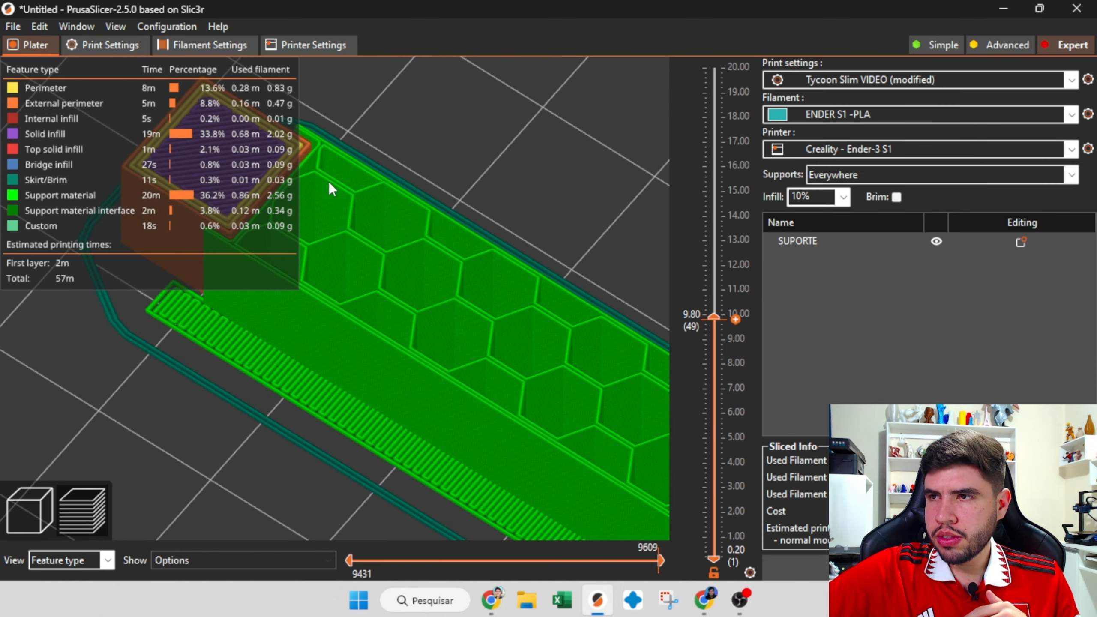
scroll(312, 321, "down", 2)
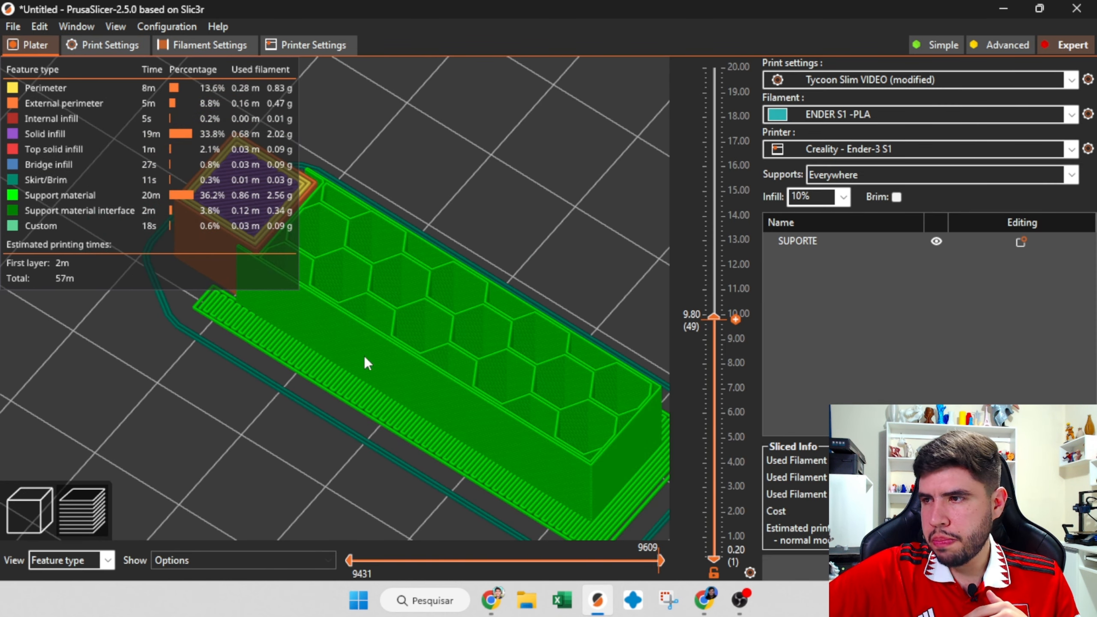
Revert the support pattern to Rectilinear and re-slice with the sheath around the support turned off.
left_click(106, 46)
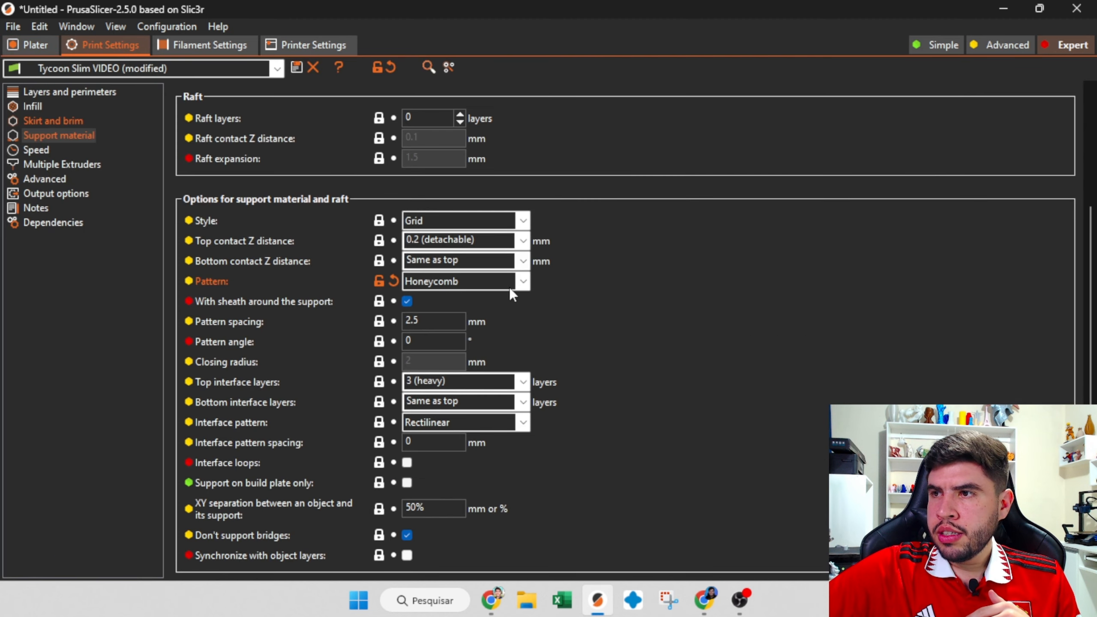
left_click(388, 279)
left_click(407, 303)
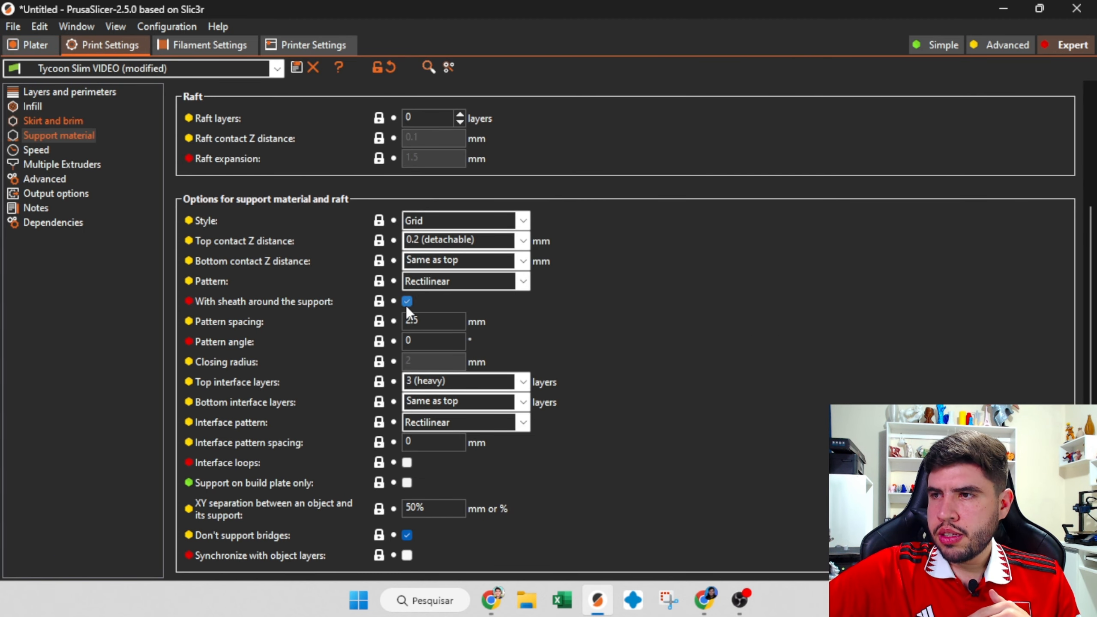
left_click(37, 45)
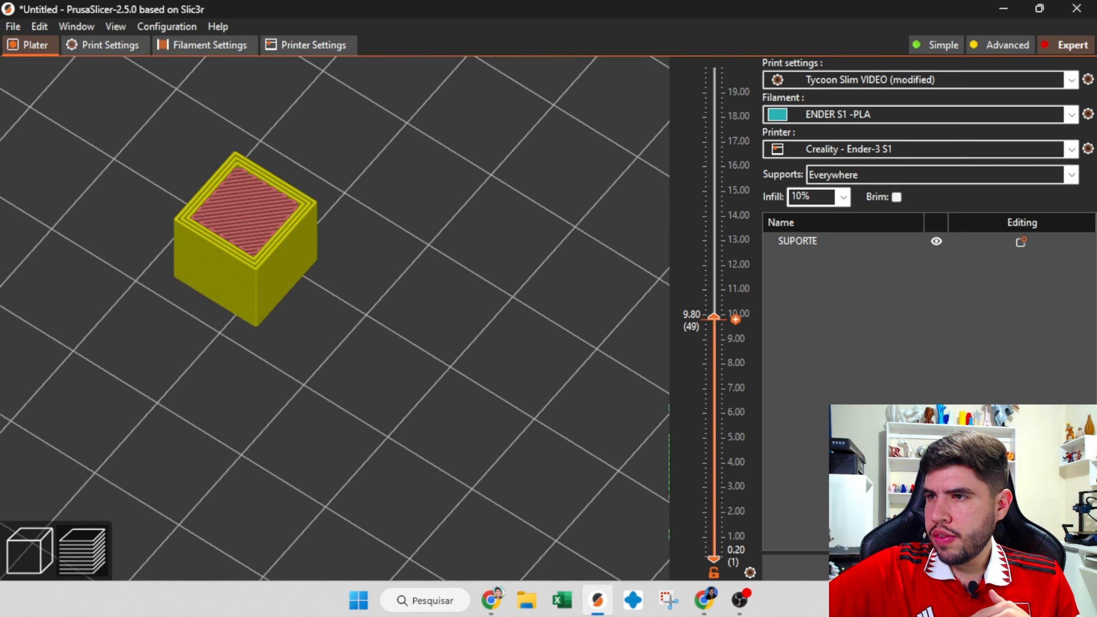
scroll(601, 370, "down", 5)
left_click_drag(602, 369, 553, 374)
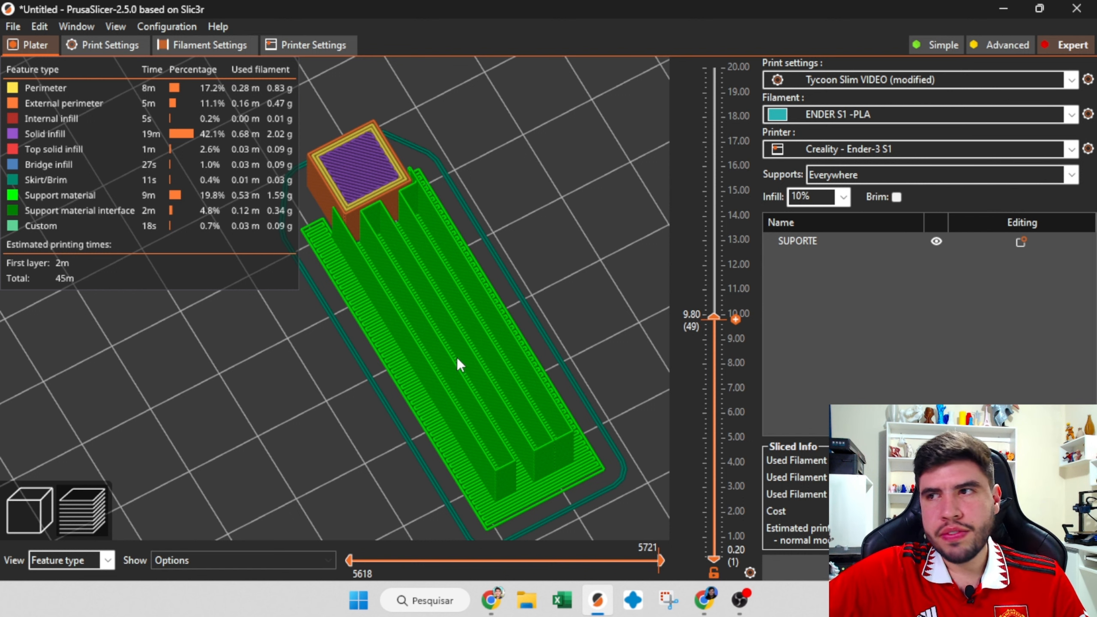
left_click(106, 44)
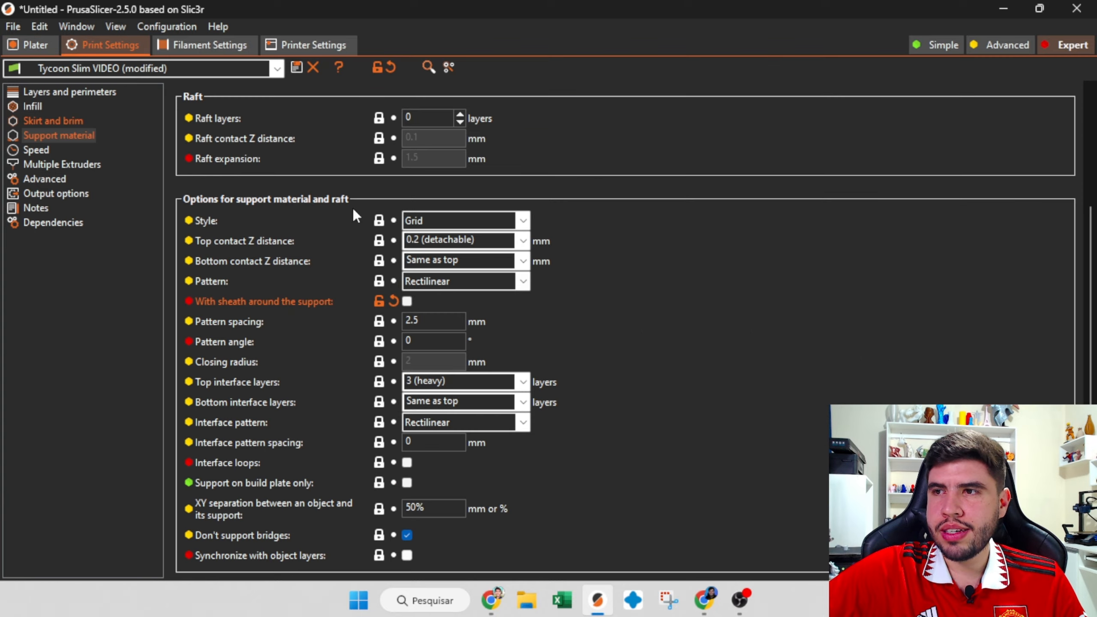
left_click(31, 45)
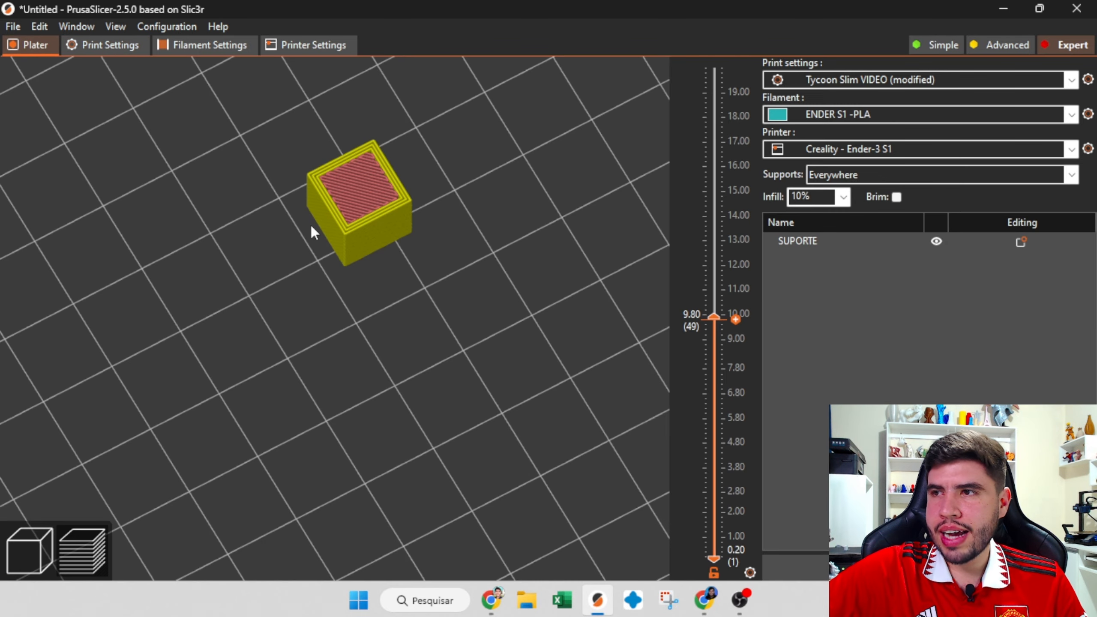
left_click_drag(415, 276, 444, 272)
Set the support pattern spacing to 5 mm with the sheath around the support turned off, and re-slice the part.
left_click(113, 44)
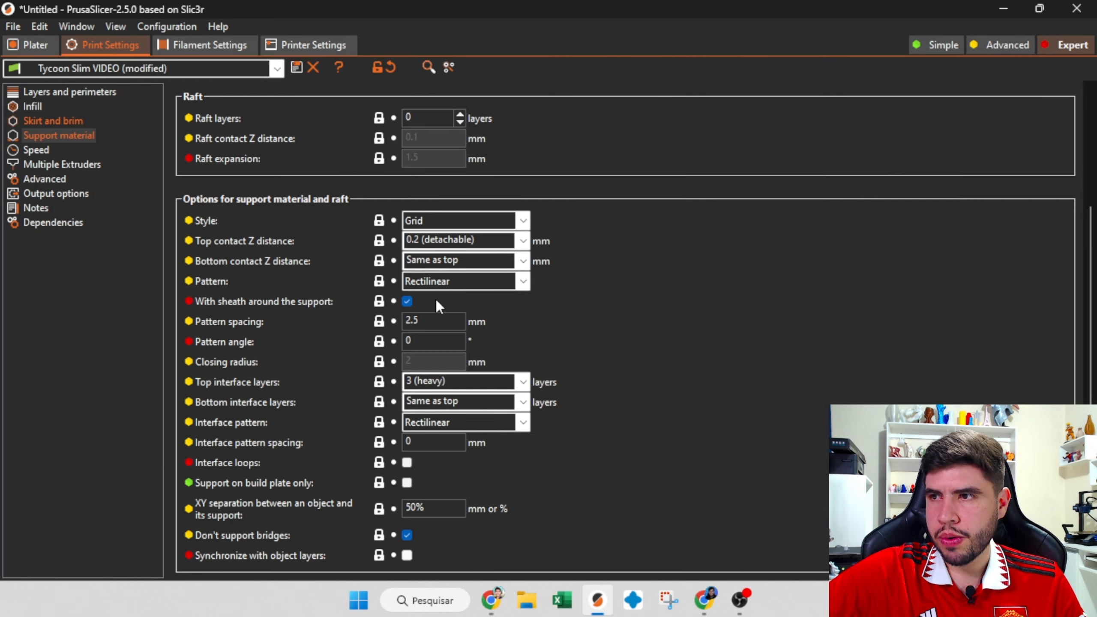
double_click(429, 322)
type("5")
left_click(50, 45)
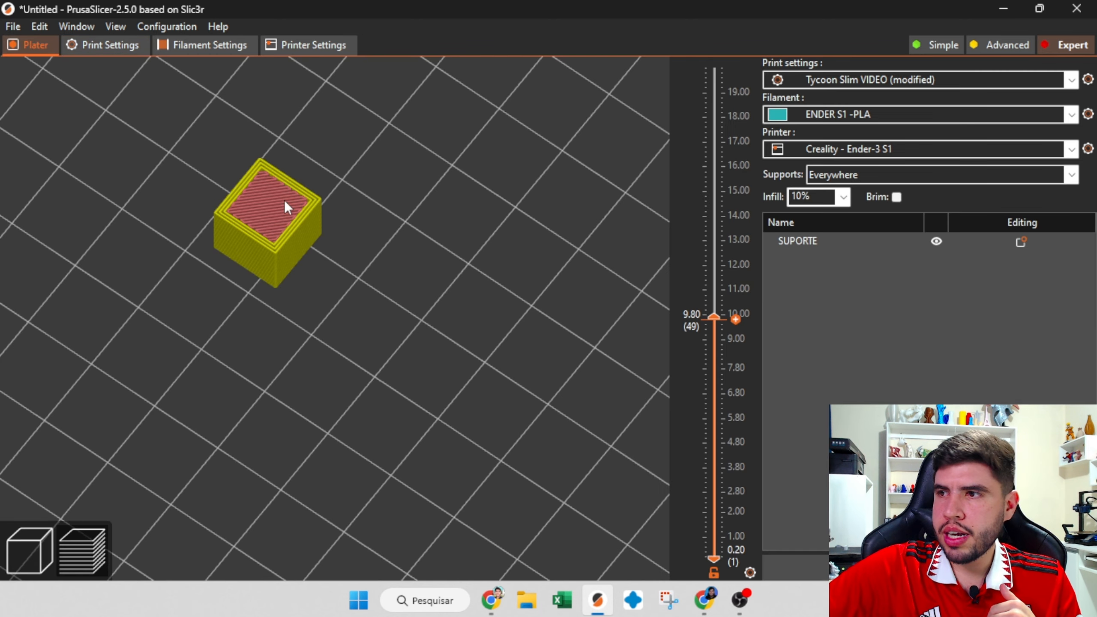
left_click(794, 562)
left_click_drag(475, 425, 474, 421)
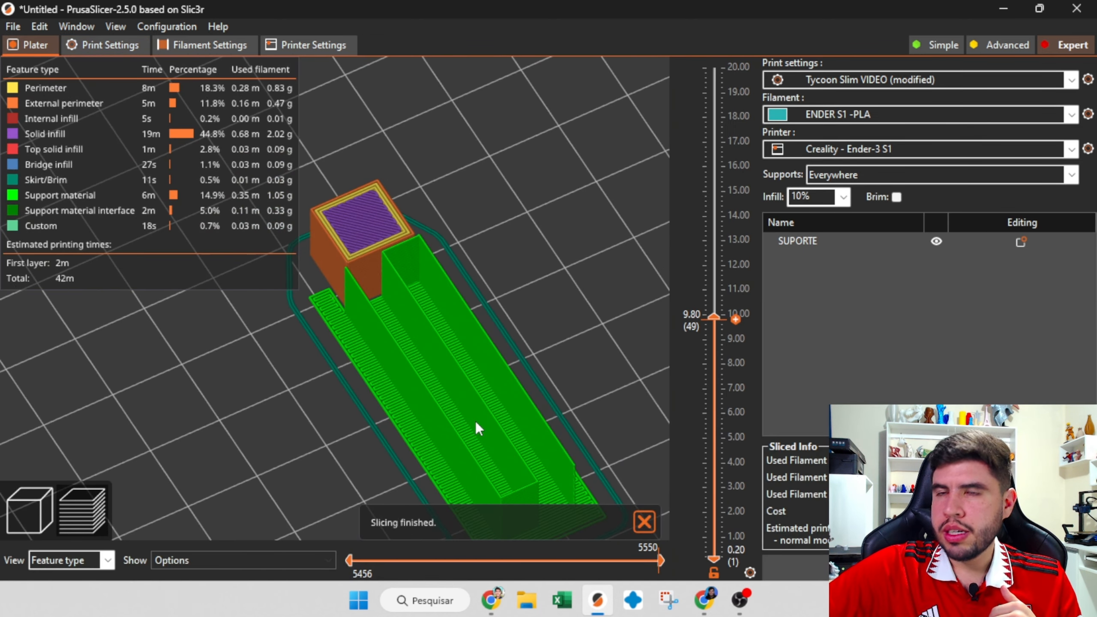
right_click_drag(440, 314, 389, 238)
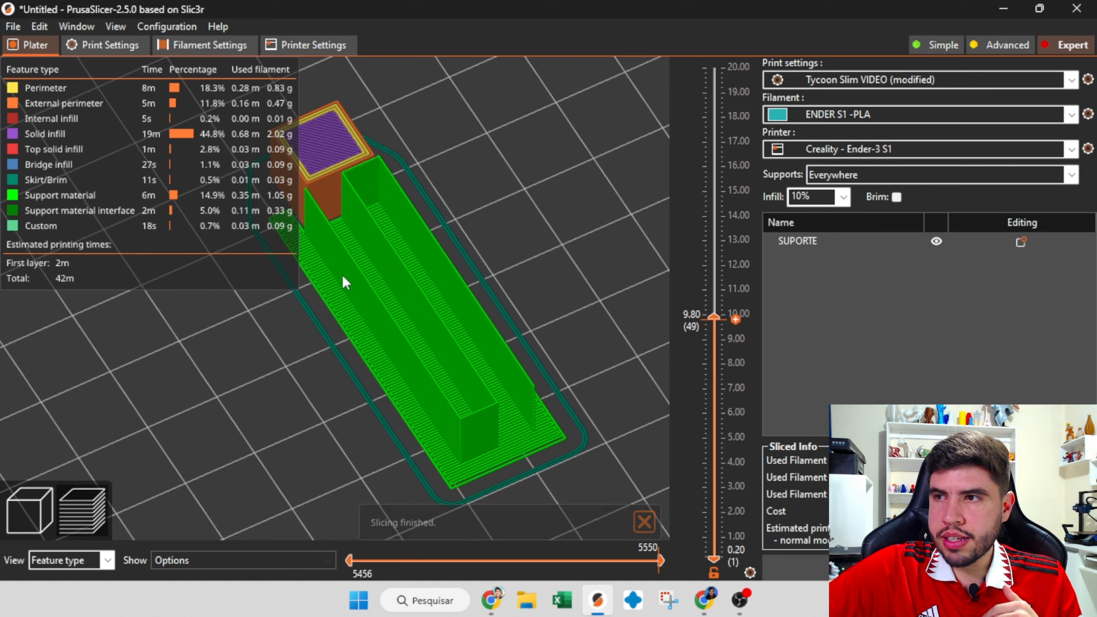
Set the support pattern spacing to 1 mm, re-slice, and view the unsupported overhang in the 3D editor.
left_click(80, 41)
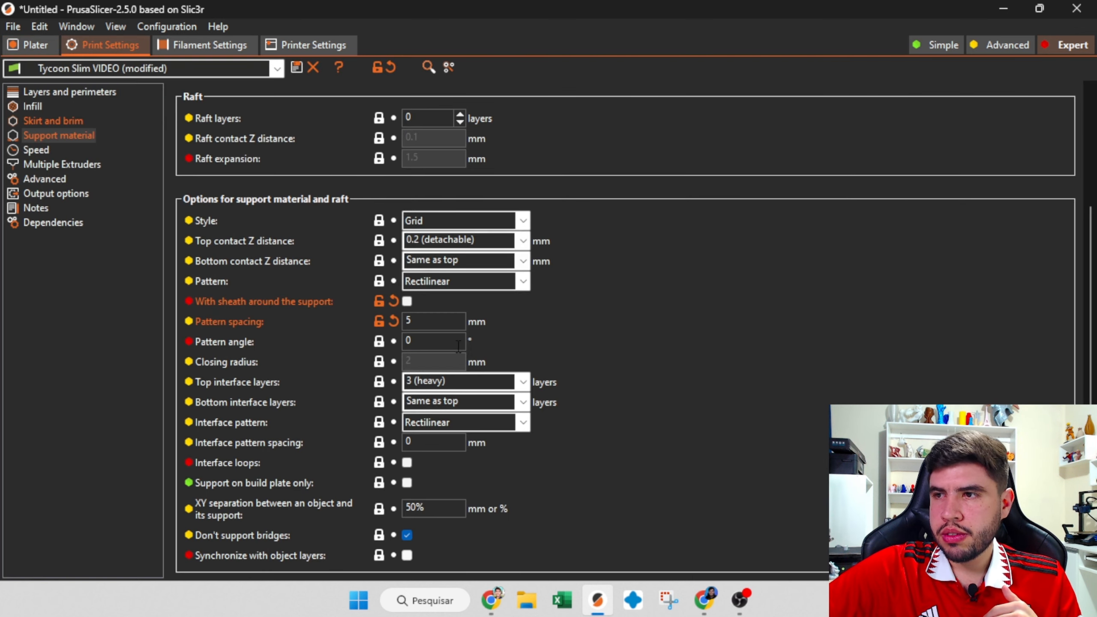
left_click(44, 44)
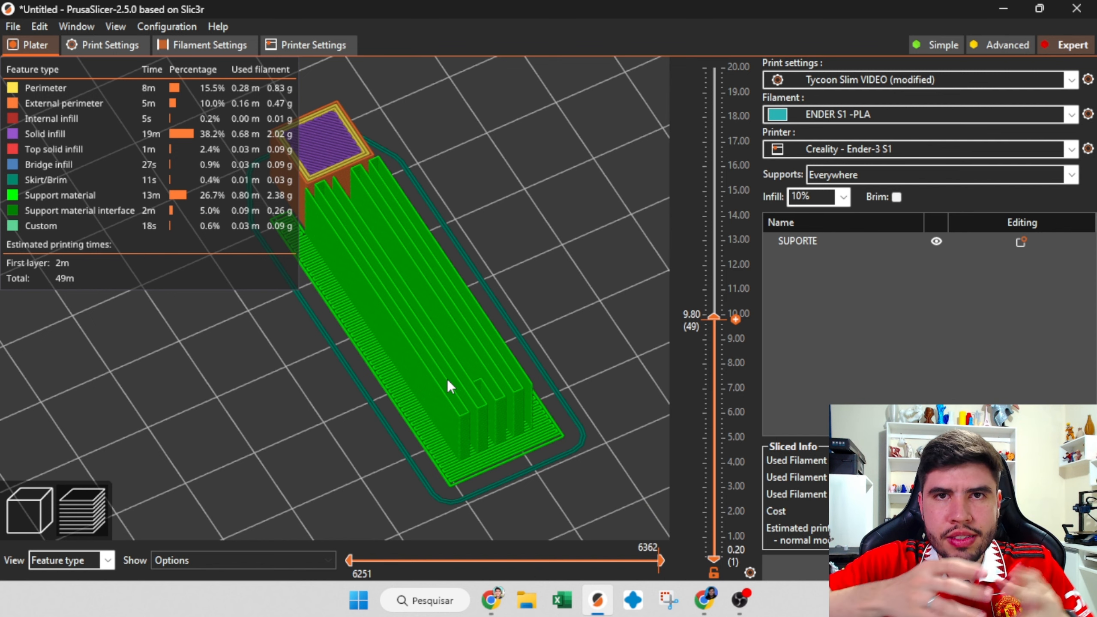
left_click(33, 521)
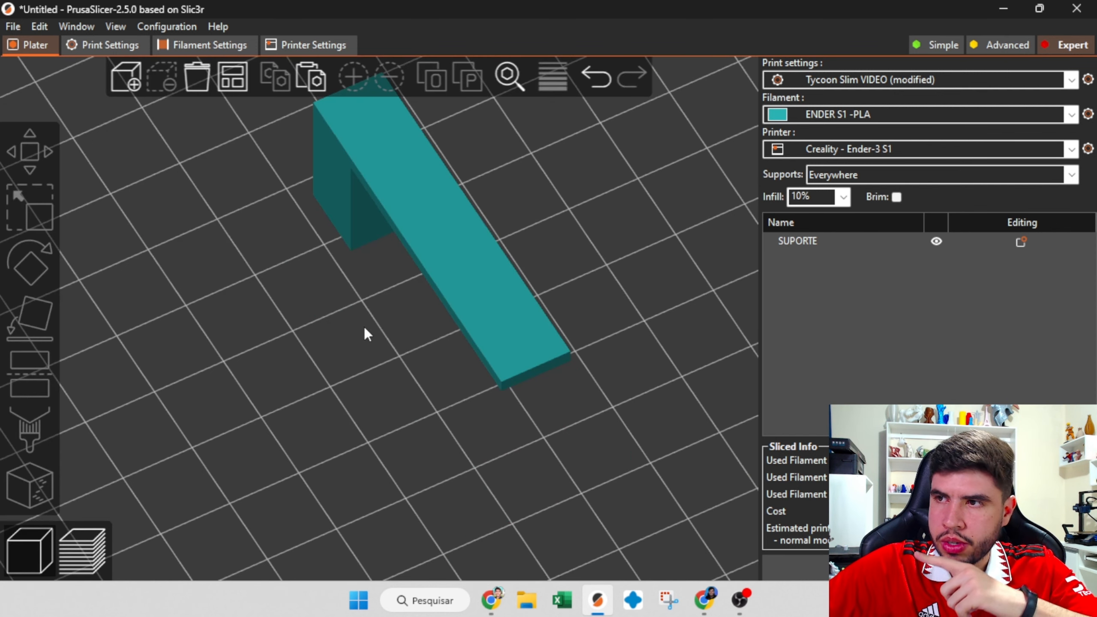
left_click_drag(364, 326, 402, 310)
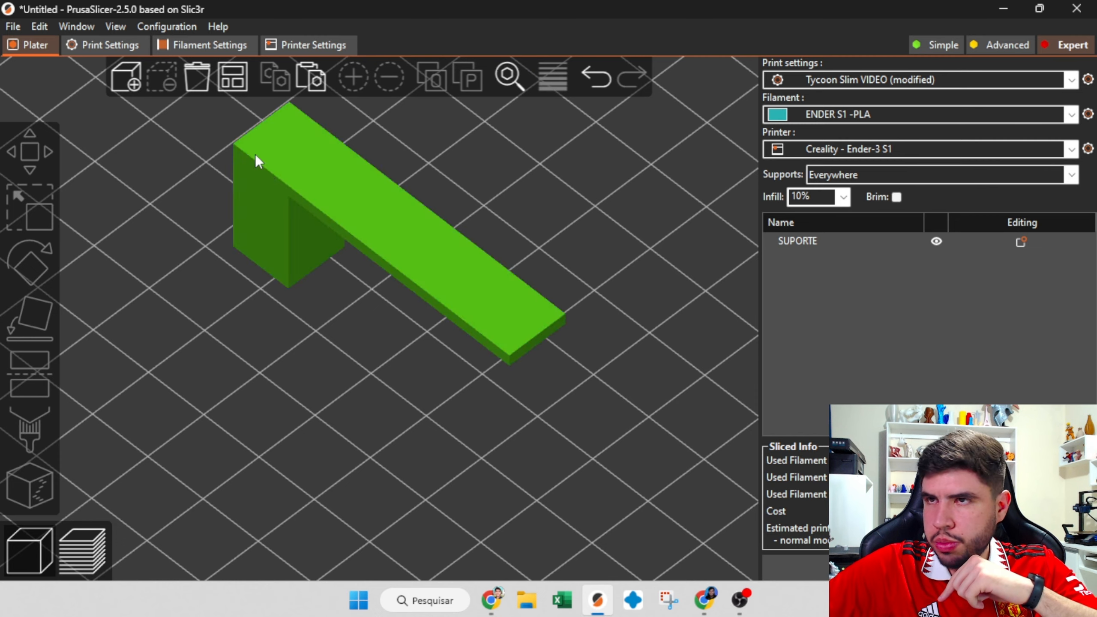
Set the support pattern spacing to 1.5 mm, re-slice, and preview the bridging layer at 18.20 mm.
left_click(71, 44)
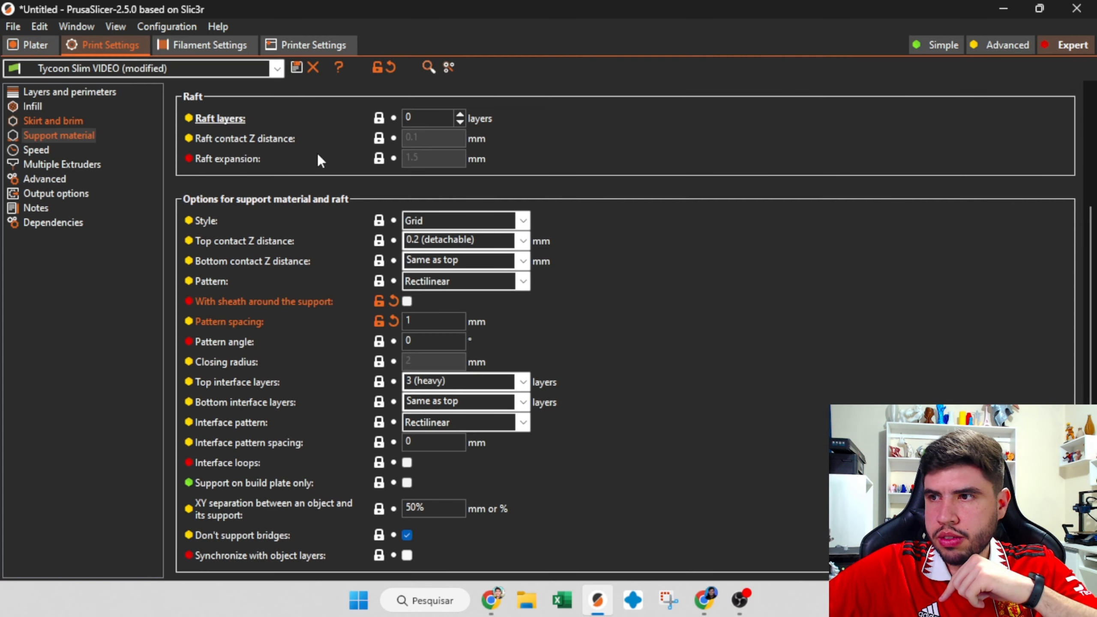
left_click(427, 325)
type(".5")
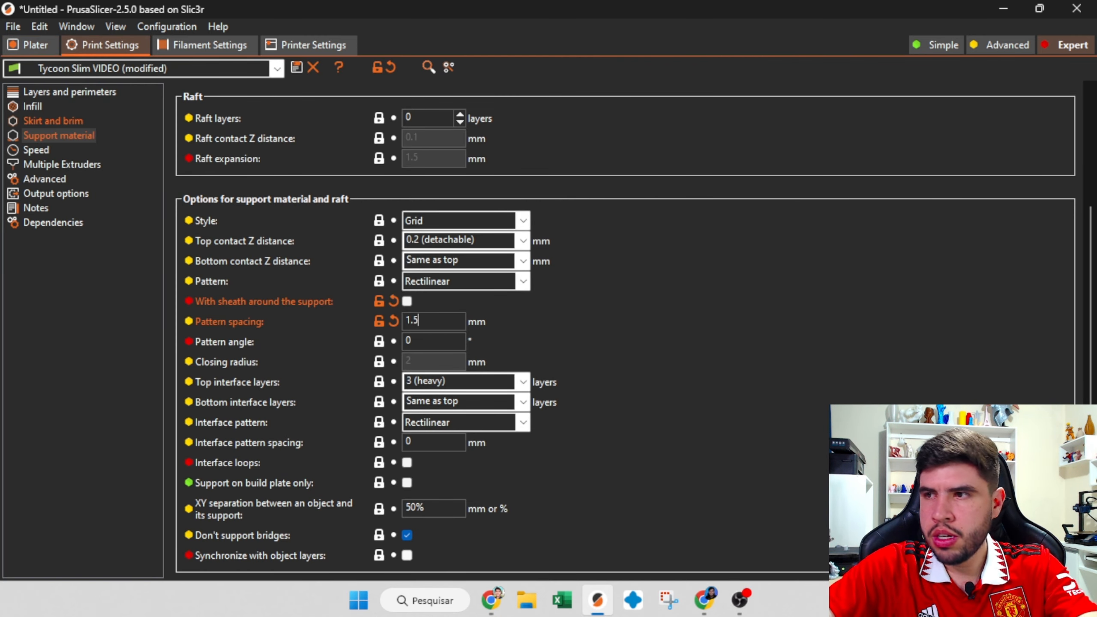
left_click(31, 47)
left_click_drag(358, 194, 365, 281)
left_click_drag(714, 317, 695, 109)
mouse_move(659, 559)
left_mouse_down()
mouse_move(487, 536)
mouse_move(471, 555)
mouse_move(451, 550)
mouse_move(670, 535)
left_mouse_up()
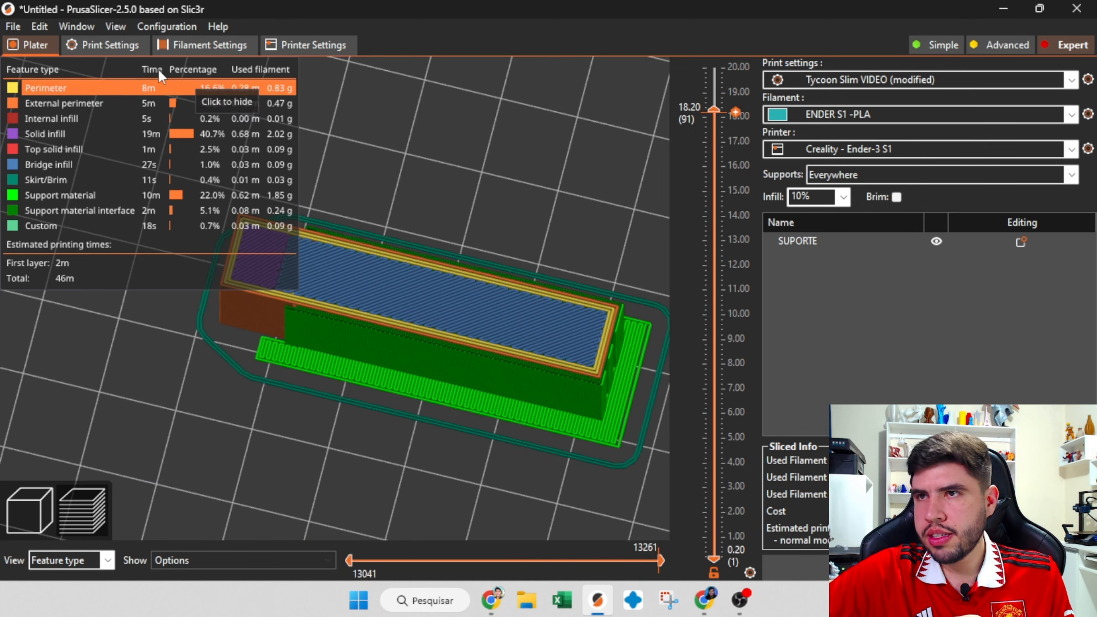
Set the support pattern spacing back to 5 mm, re-slice, and inspect the supports under the overhang's free end.
left_click(112, 40)
double_click(449, 320)
type("5")
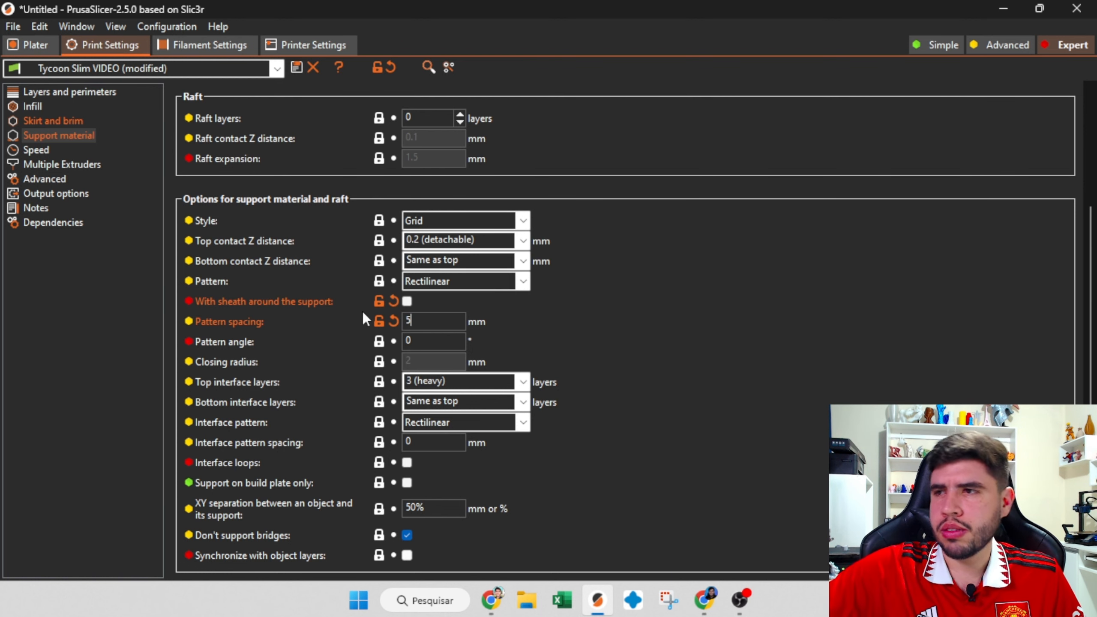
left_click(54, 48)
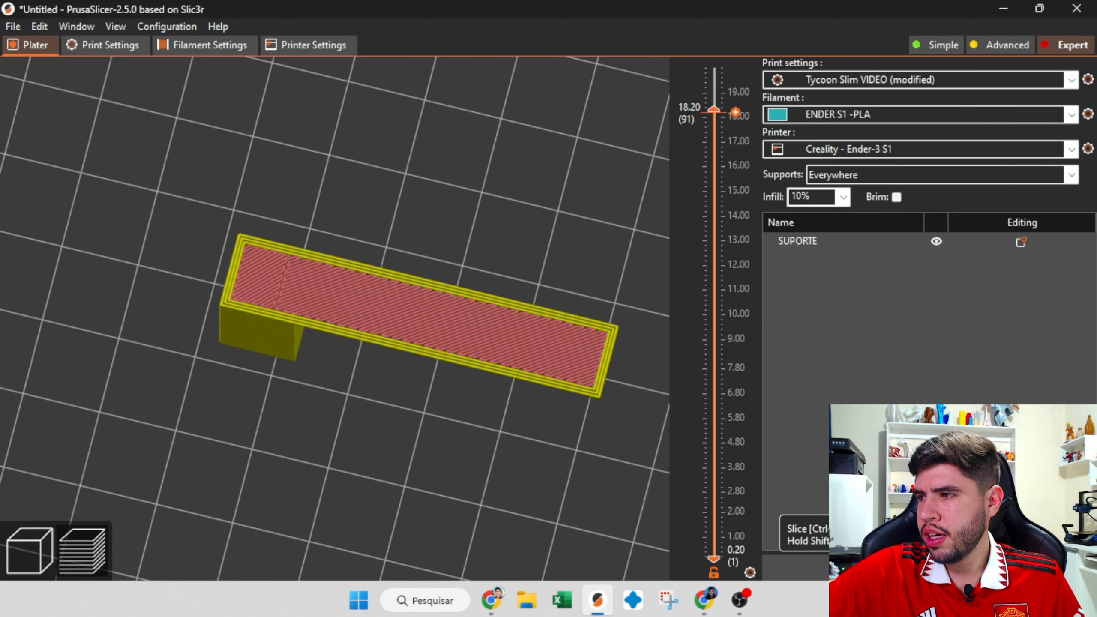
scroll(390, 323, "down", 4)
left_click_drag(429, 362, 416, 355)
right_click_drag(484, 407, 457, 301)
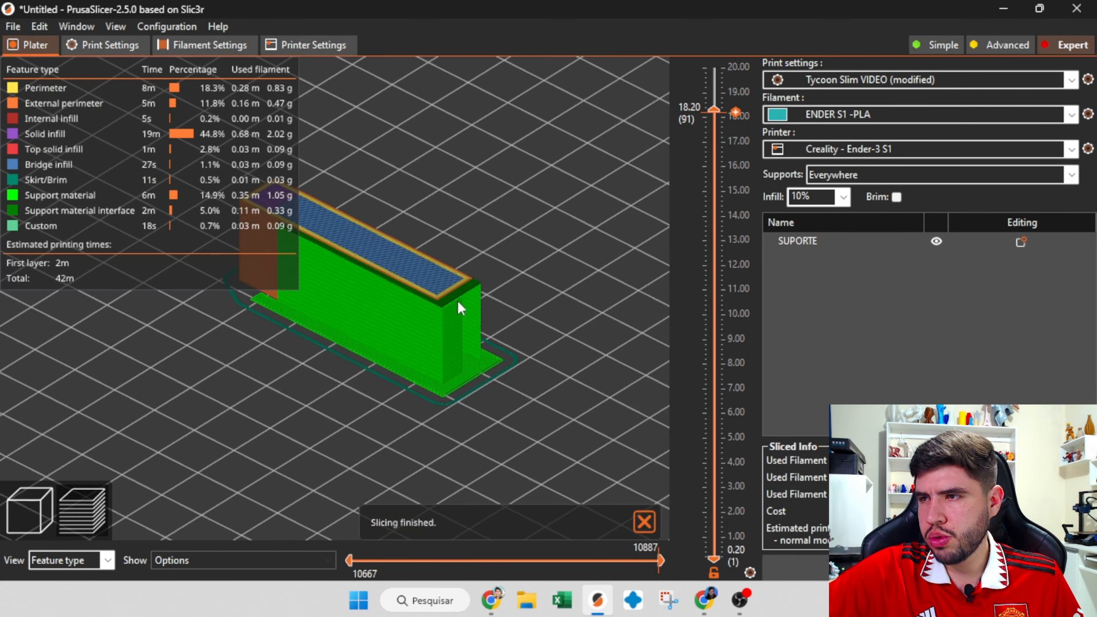
scroll(501, 346, "up", 5)
right_click_drag(546, 384, 515, 380)
mouse_move(514, 380)
left_mouse_down()
mouse_move(471, 381)
mouse_move(501, 376)
left_mouse_up()
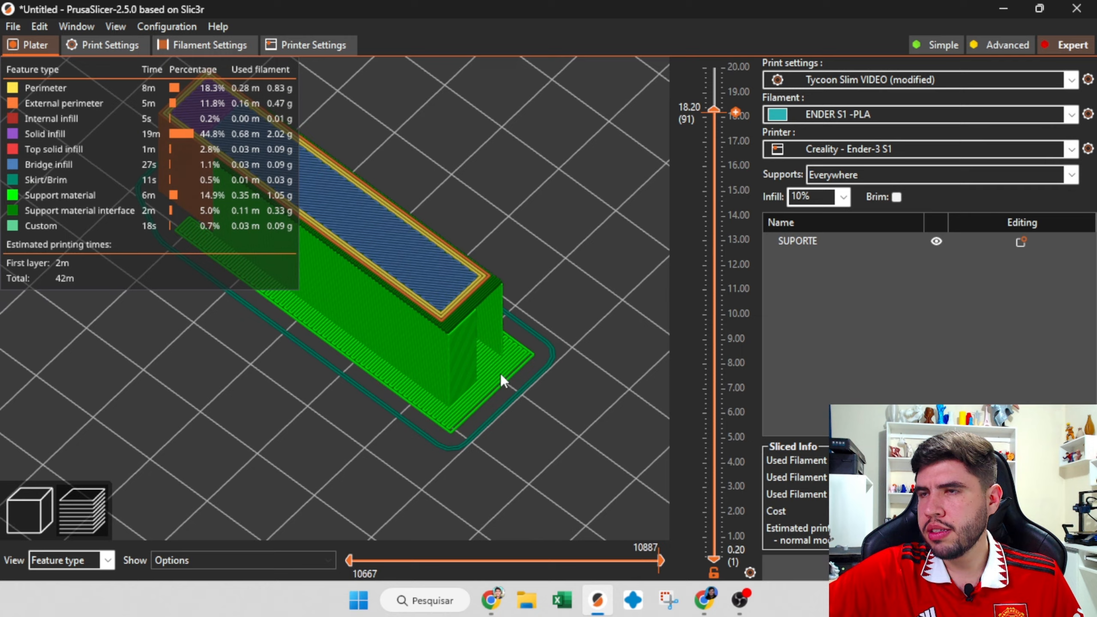
Restore the default pattern spacing, set the pattern angle to 30°, and preview the re-sliced supports at the 8.20 mm layer.
left_click(111, 43)
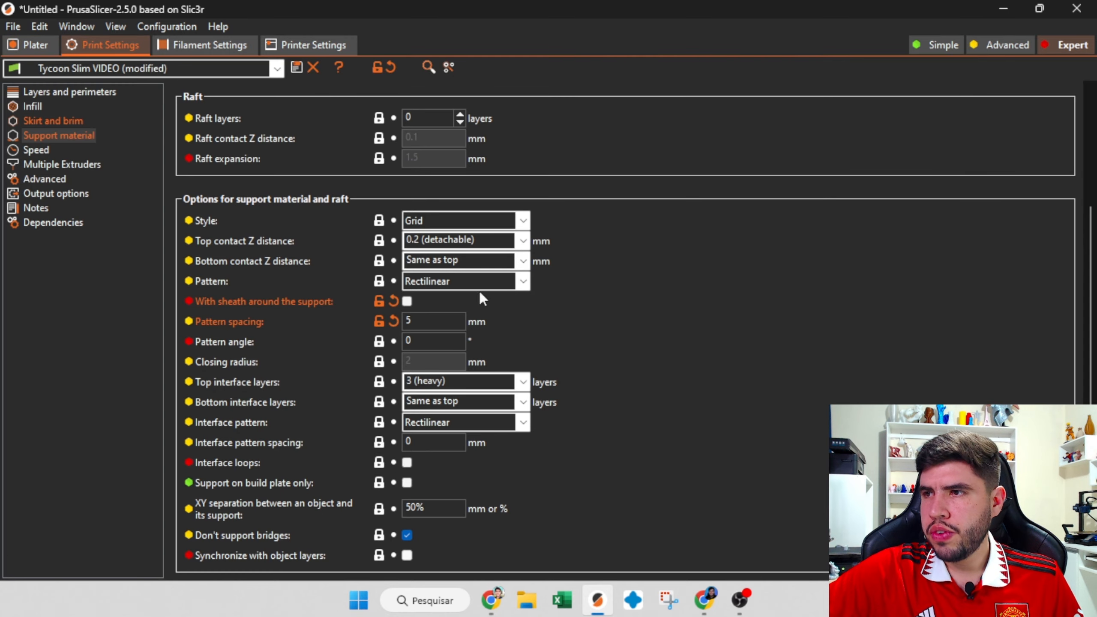
left_click(397, 321)
scroll(444, 323, "down", 1)
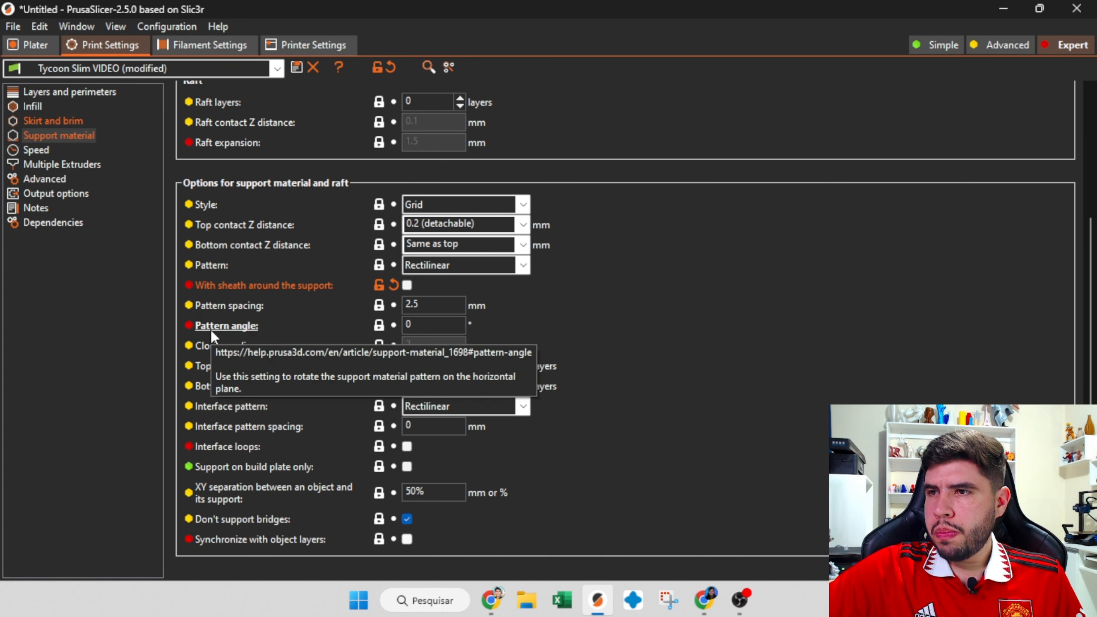
left_click_drag(429, 321, 368, 321)
type("30")
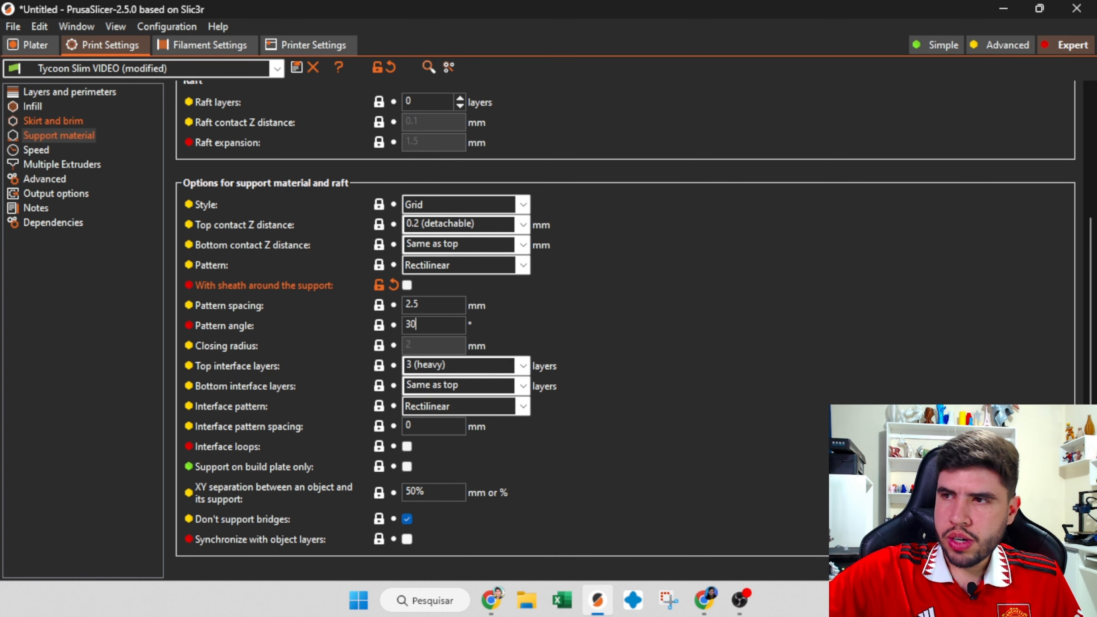
left_click(30, 43)
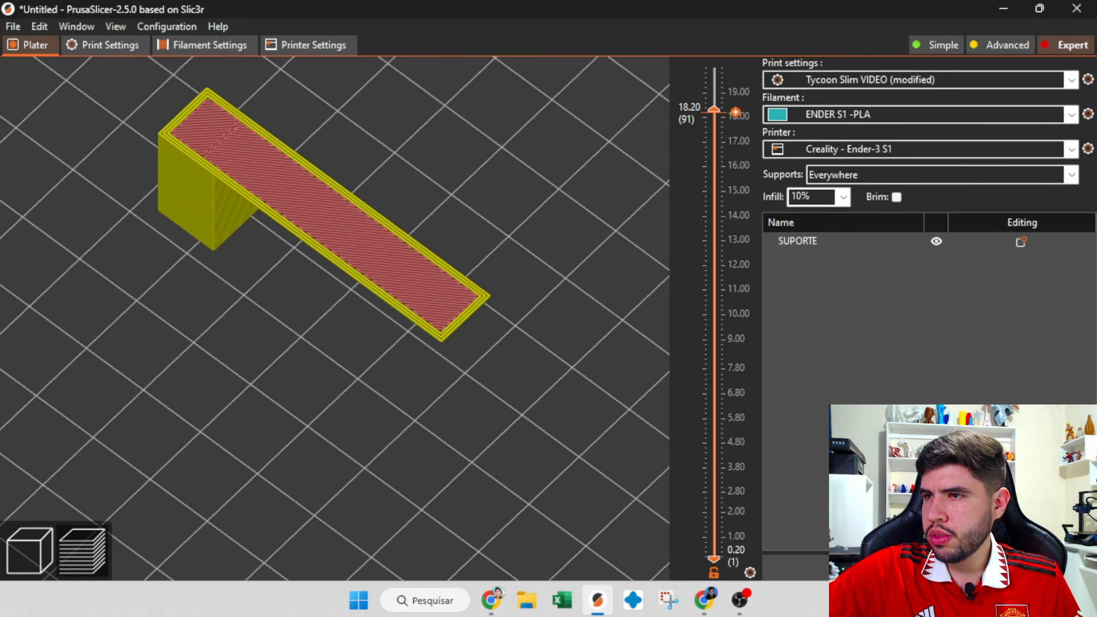
left_click_drag(725, 84, 729, 363)
right_click_drag(455, 255, 492, 375)
scroll(492, 375, "up", 1)
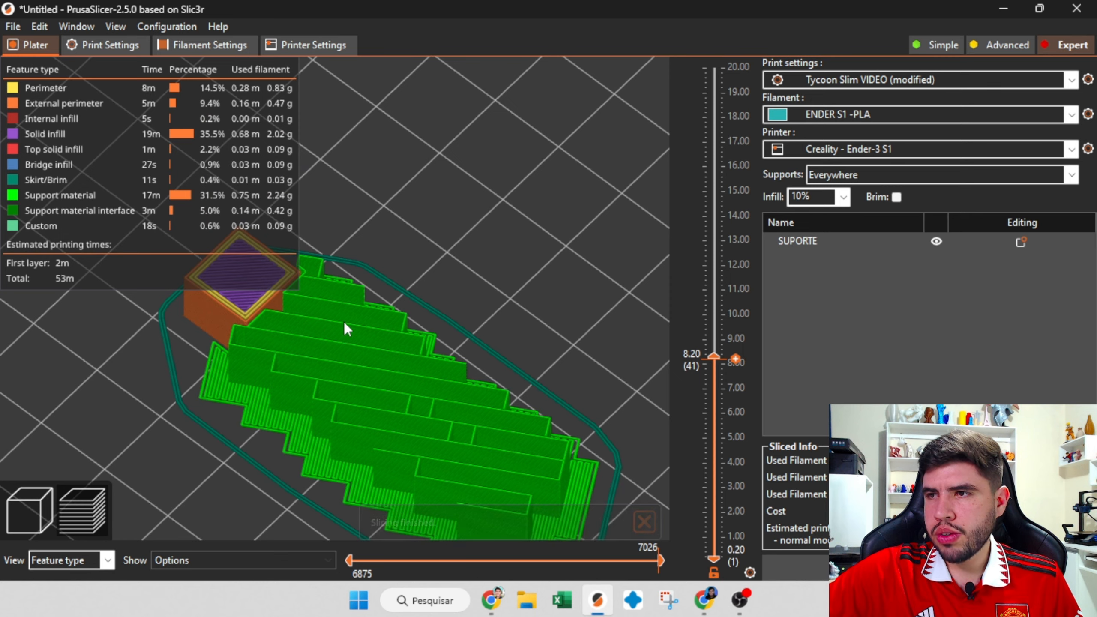
scroll(346, 329, "down", 2)
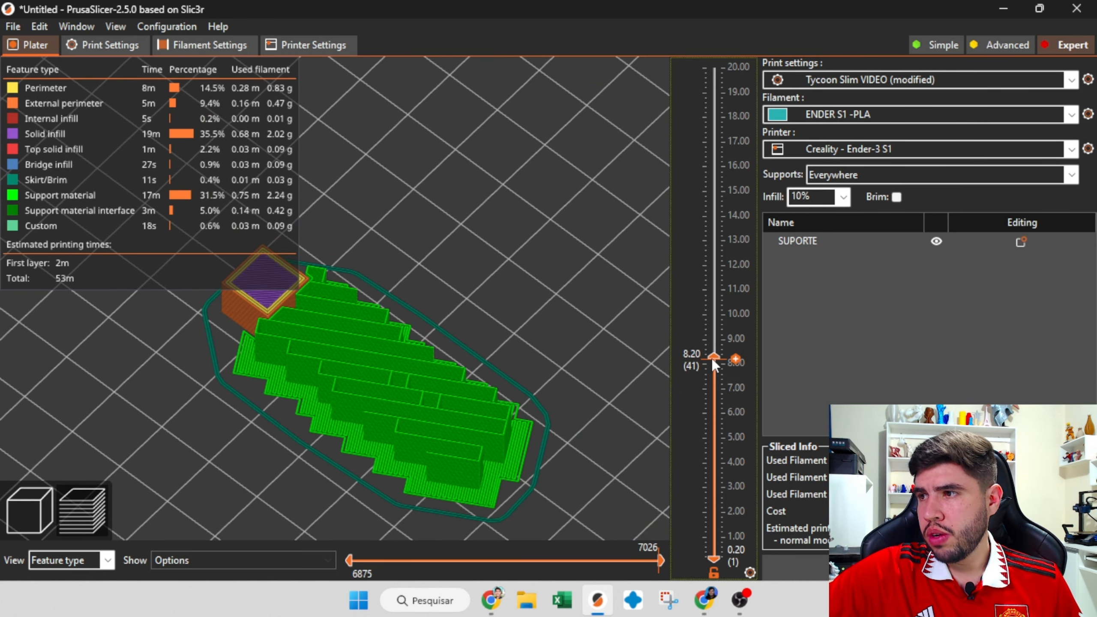
Restore the default support pattern angle and re-slice the part with the preview at full height.
left_click_drag(712, 358, 661, 44)
left_click(98, 45)
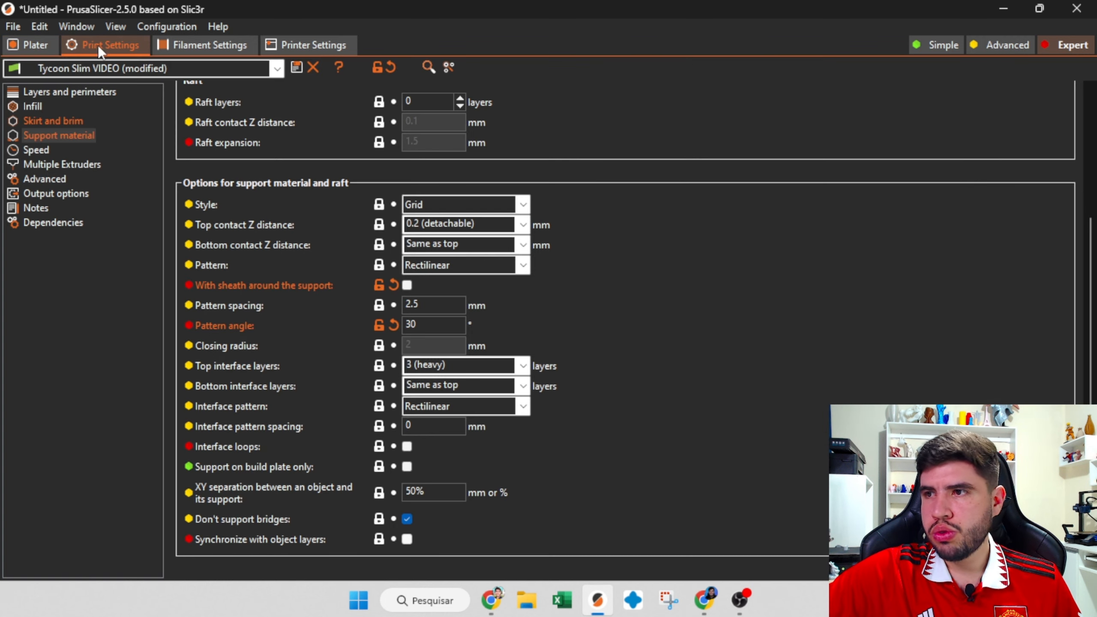
left_click(392, 325)
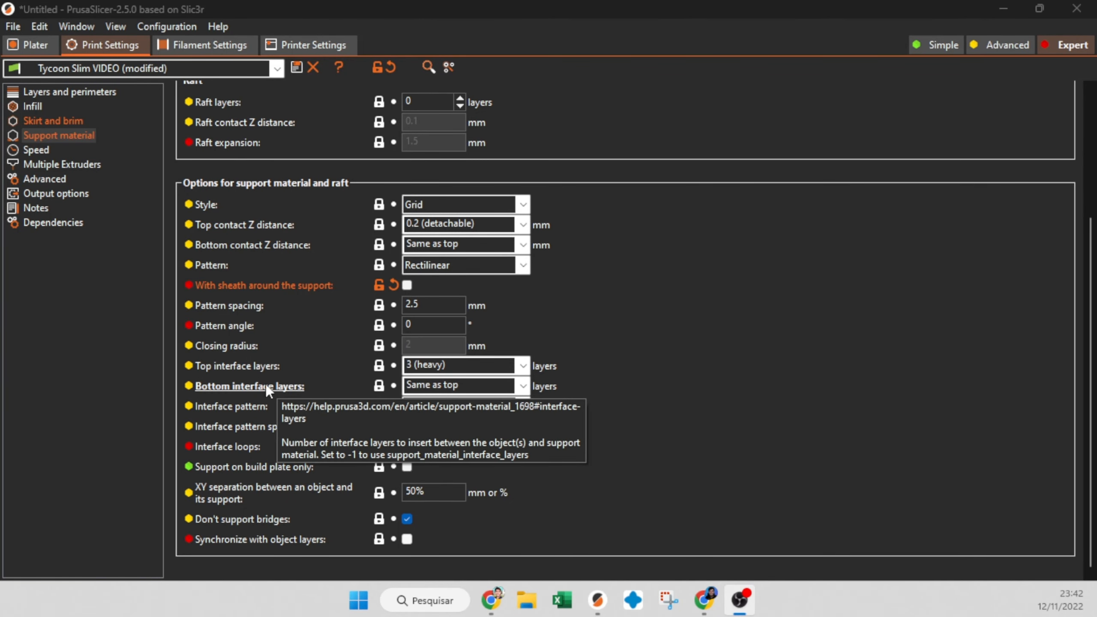
left_click(48, 32)
left_click(19, 46)
left_click(19, 47)
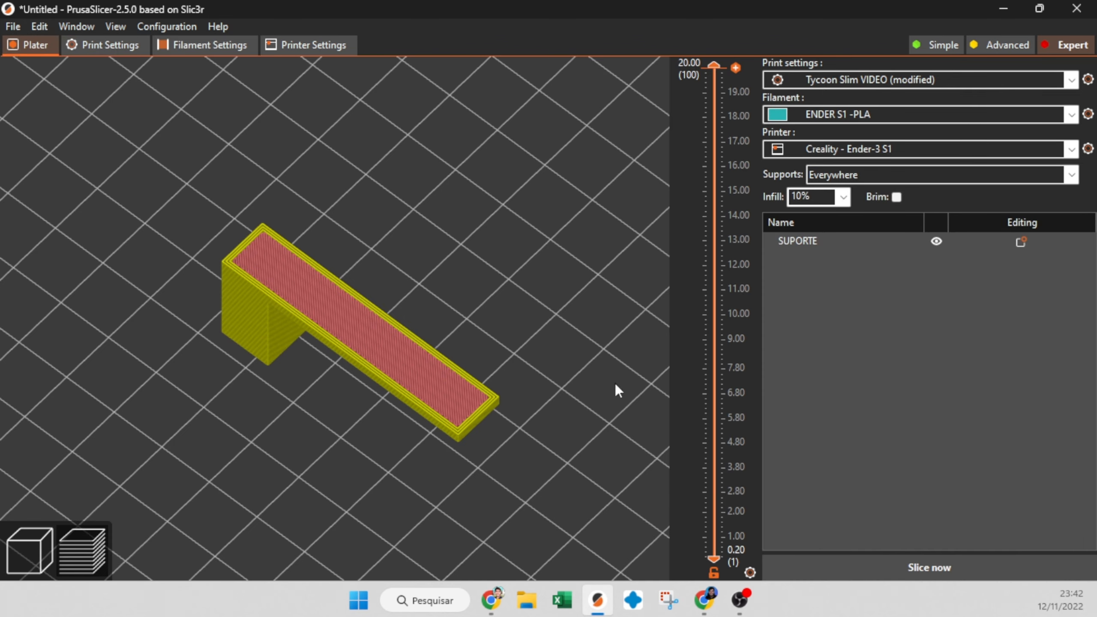
left_click(876, 563)
Hide the support material feature in the preview and examine the support interface layers beneath the overhang.
left_click_drag(445, 320, 464, 262)
scroll(432, 279, "up", 5)
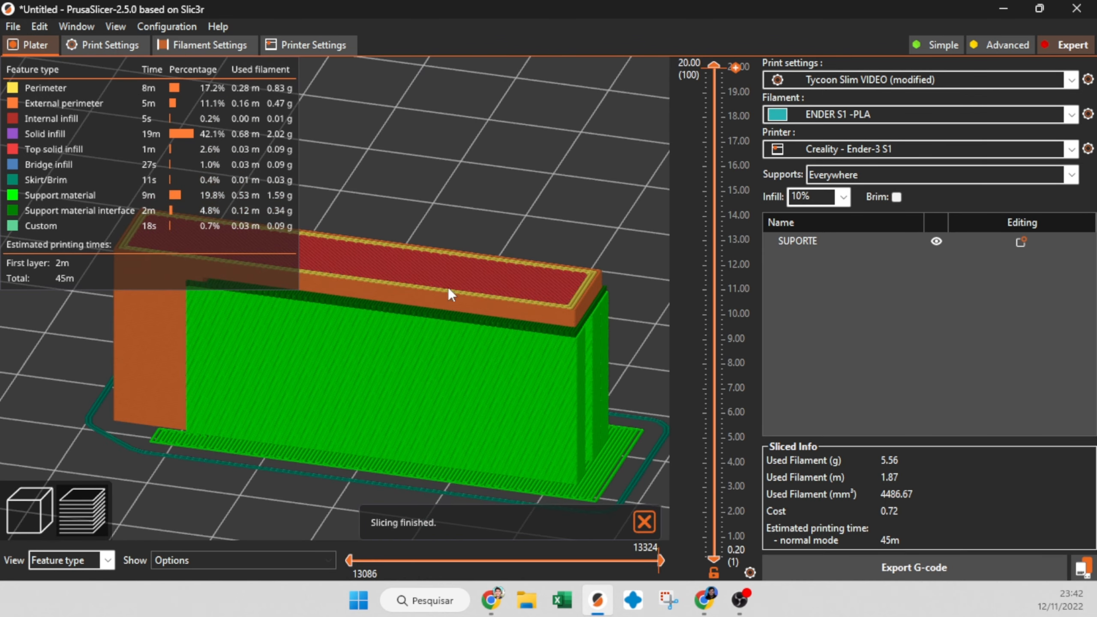
scroll(426, 307, "up", 8)
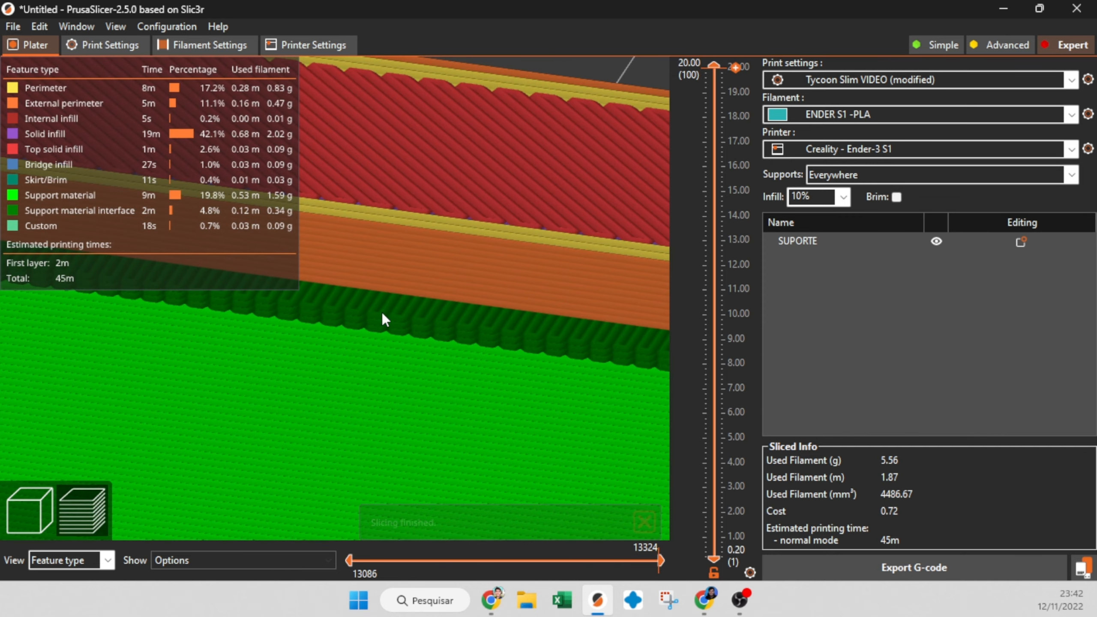
left_click(64, 195)
scroll(280, 352, "down", 4)
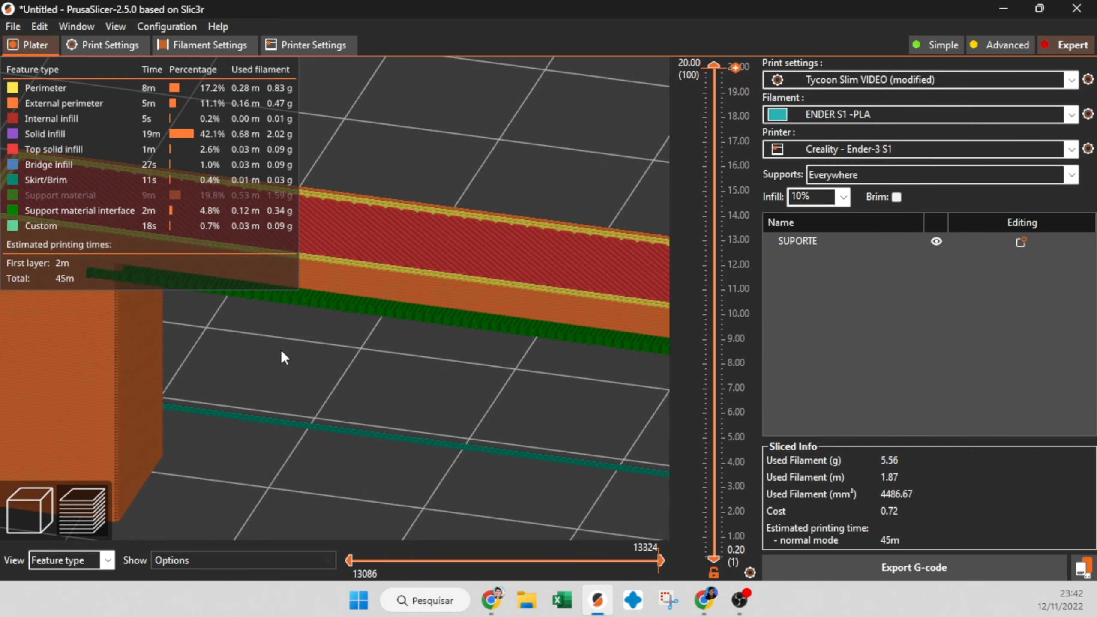
left_click_drag(282, 352, 360, 342)
Set the top interface layers to 0 (off) and re-slice the part.
left_click(130, 47)
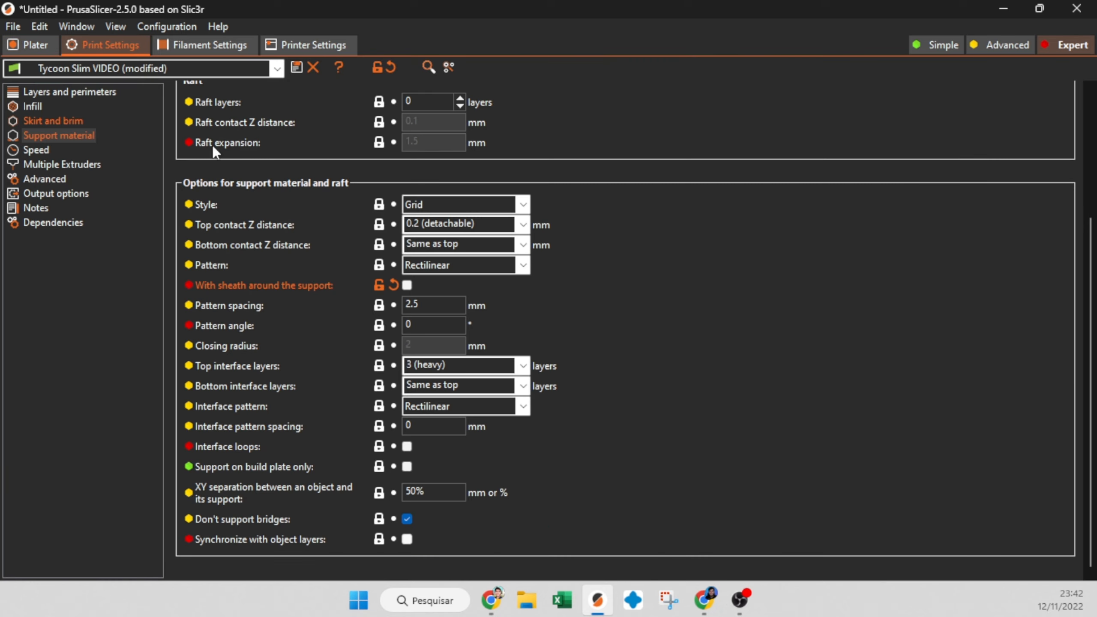
left_click(523, 366)
left_click(493, 382)
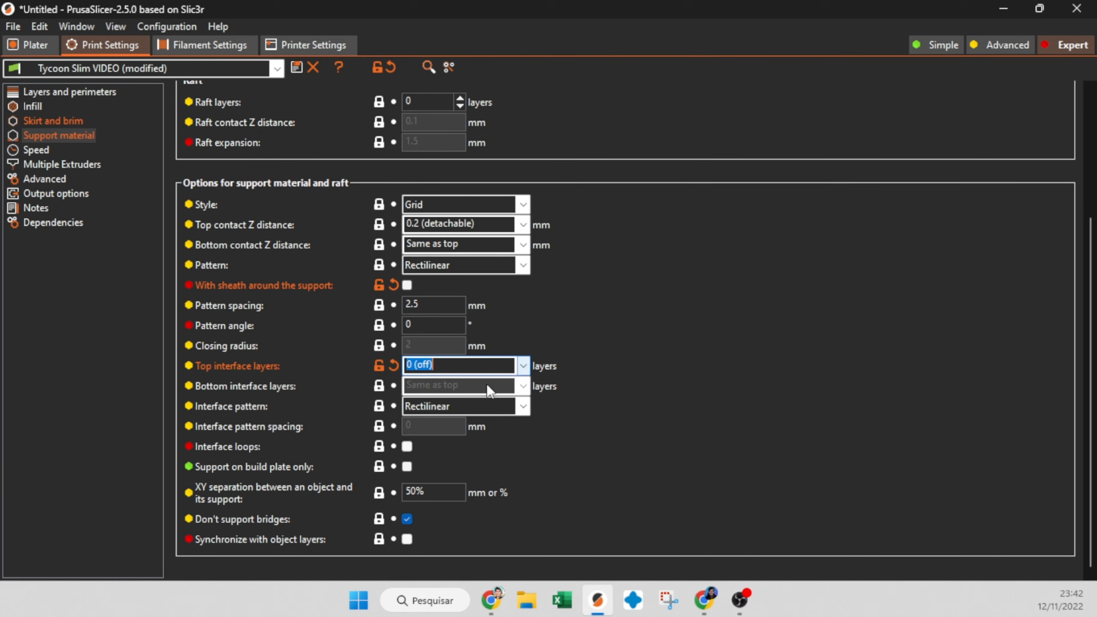
left_click(19, 44)
left_click(879, 568)
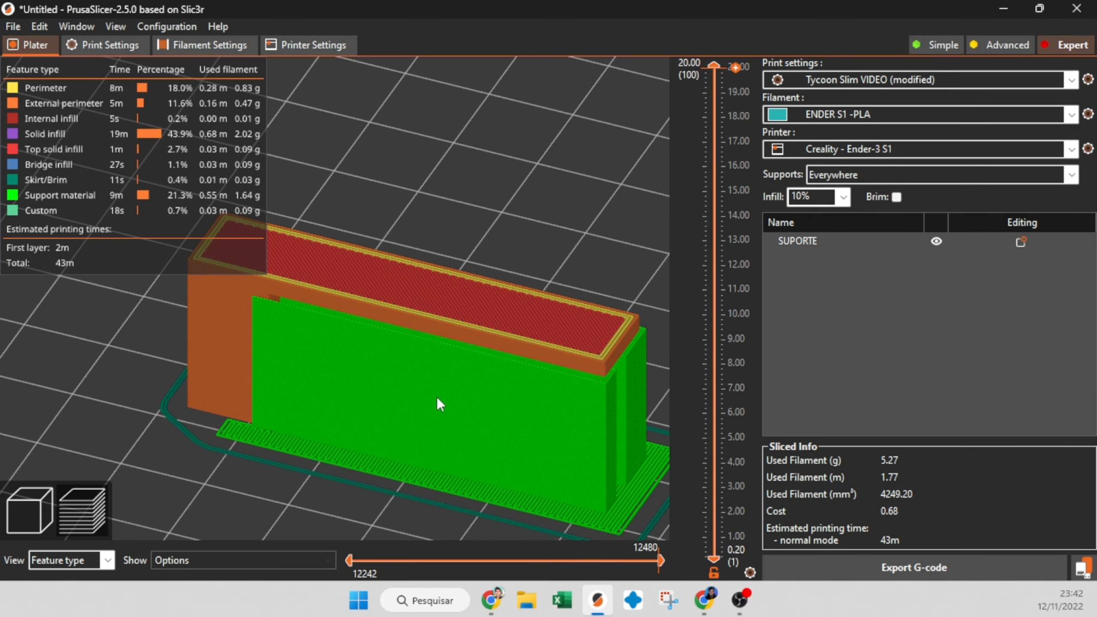
Lower the preview to the 18.20 mm layer and rewind its toolpath to the start to inspect the top of the supports.
left_click_drag(709, 75, 694, 112)
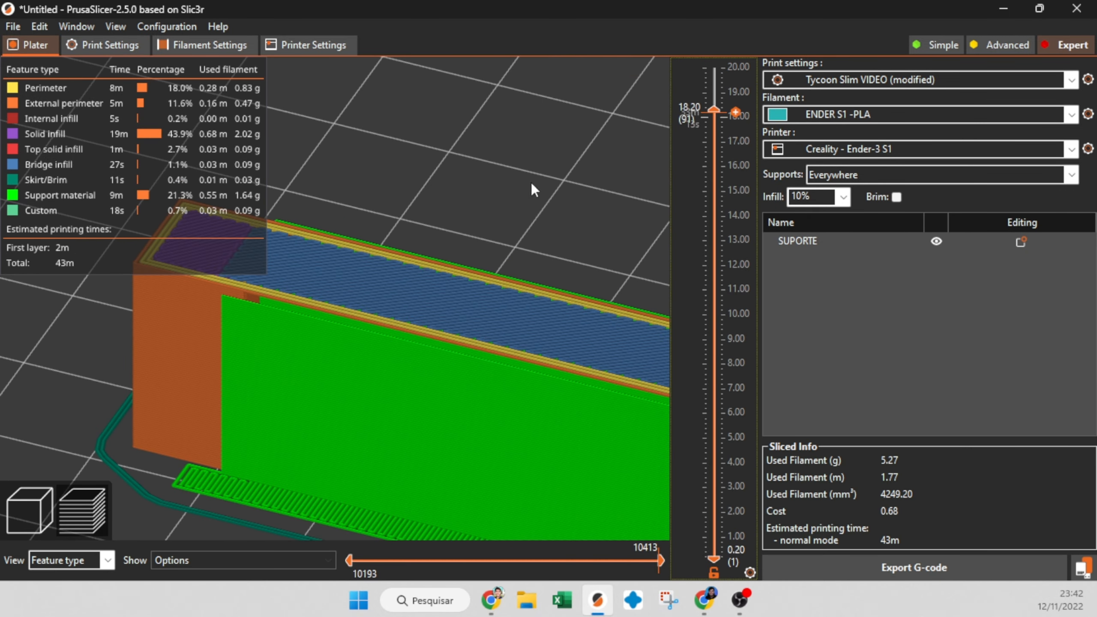
left_click_drag(453, 207, 459, 226)
left_click_drag(658, 576, 342, 570)
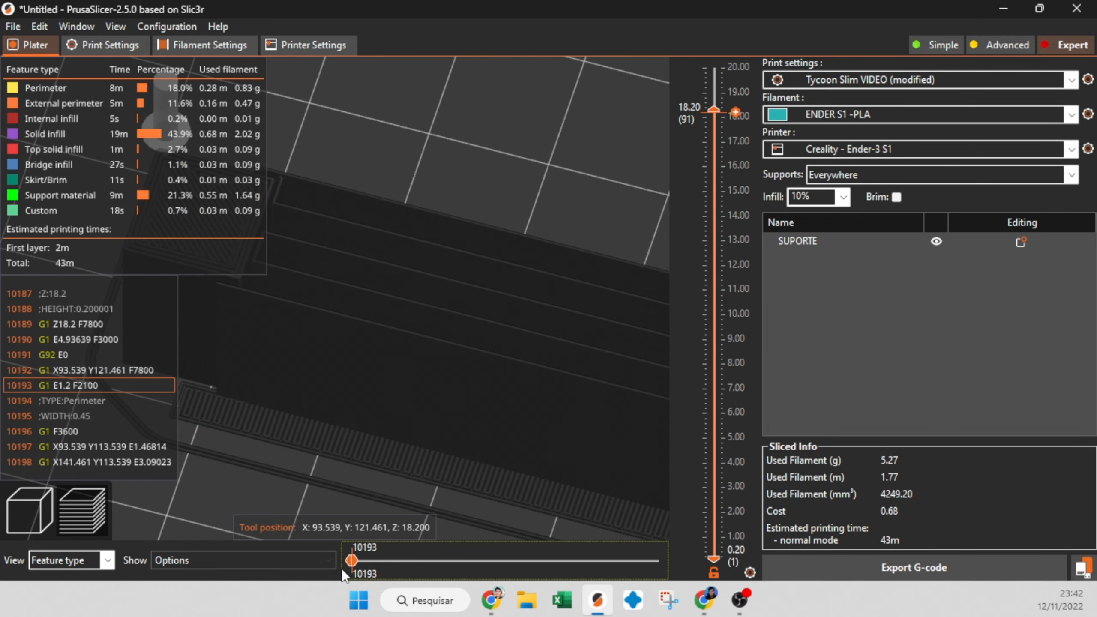
left_click_drag(459, 312, 487, 366)
scroll(486, 363, "down", 5)
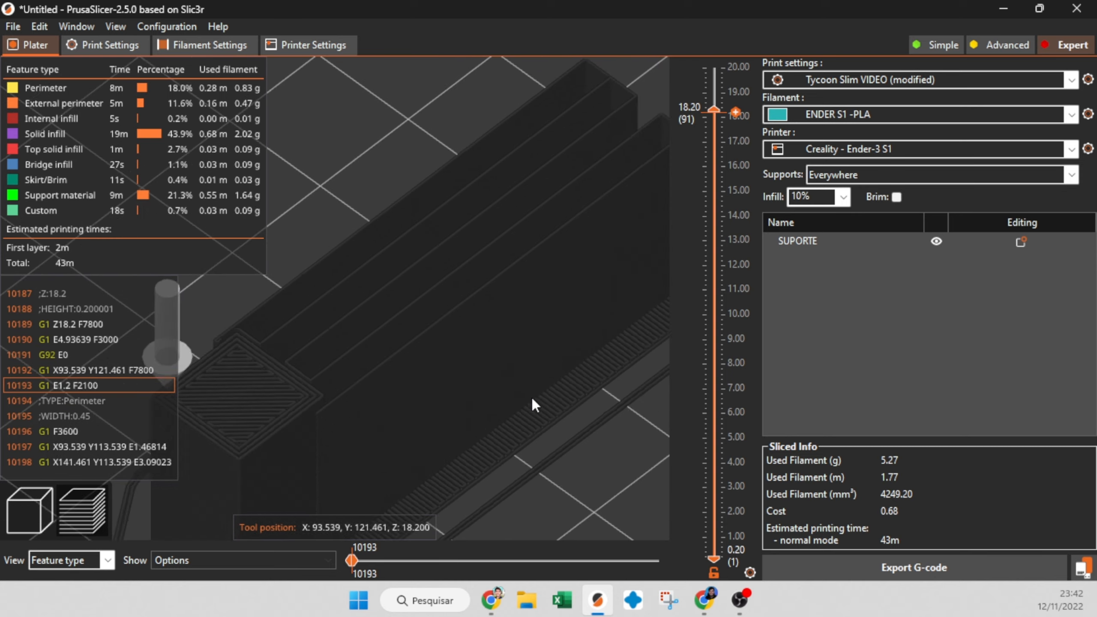
Advance the 18.20 mm layer's toolpath move by move to examine how its perimeter lines rest on the supports without interface layers.
left_click_drag(352, 561, 355, 564)
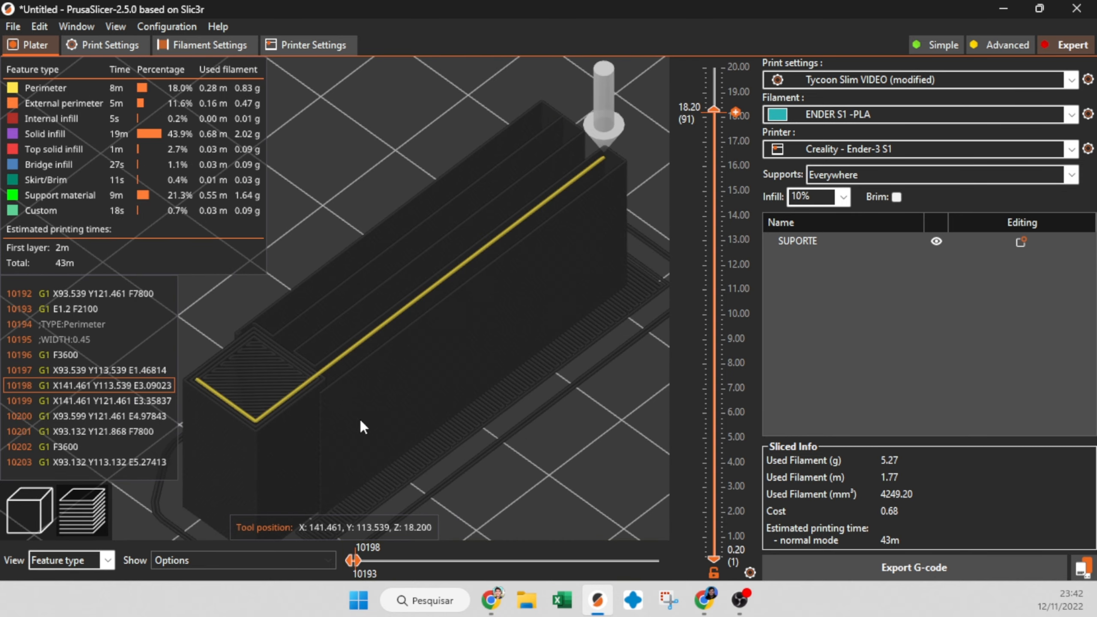
left_click_drag(360, 418, 454, 391)
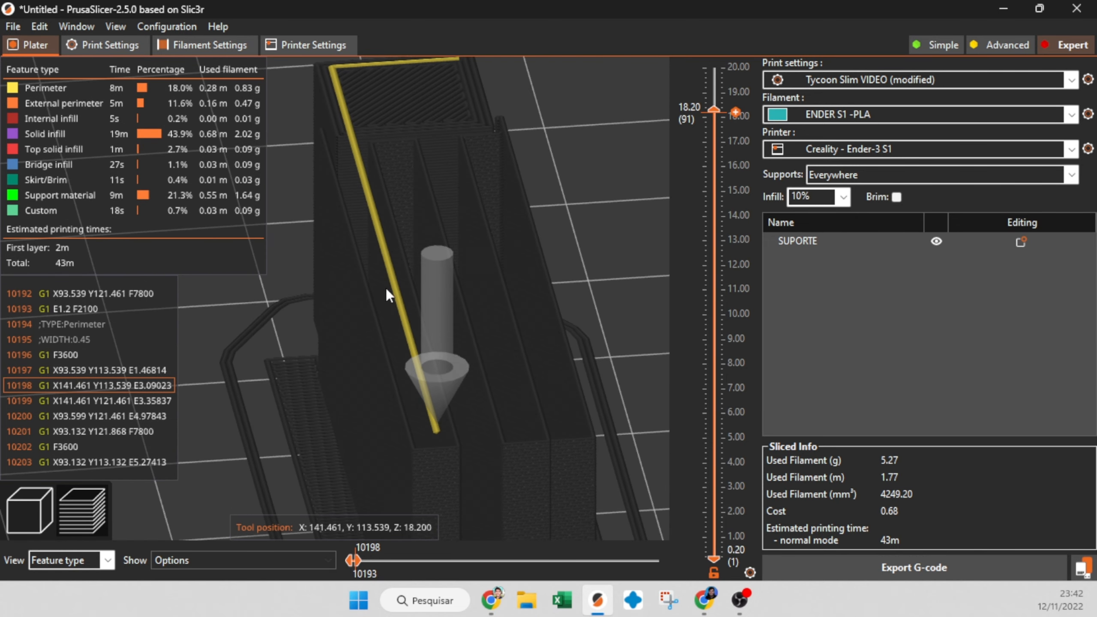
left_click_drag(357, 561, 358, 561)
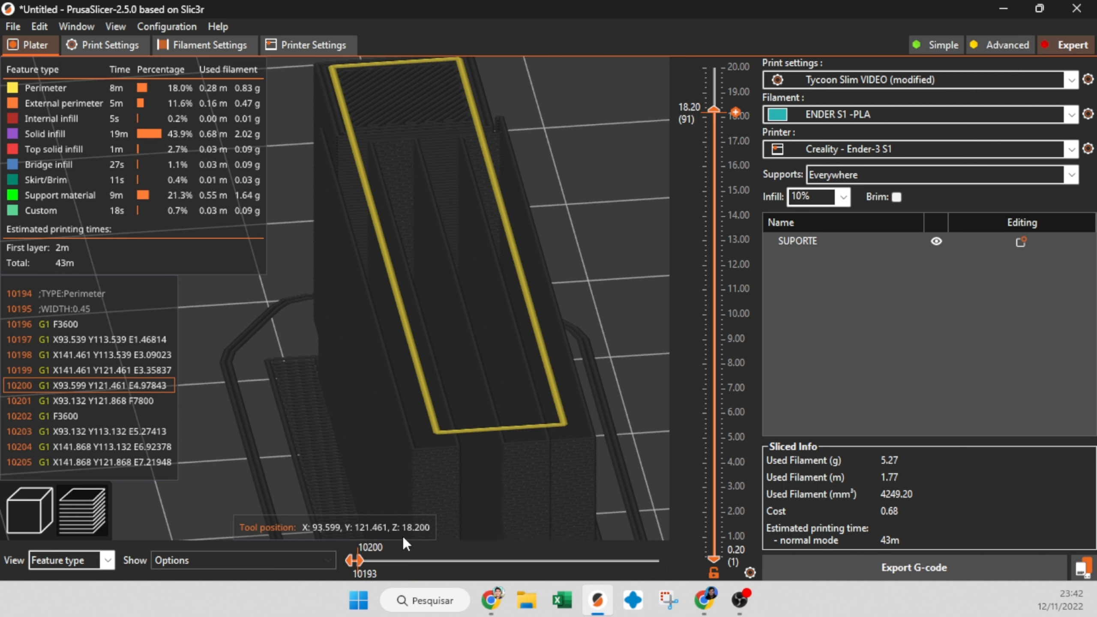
left_click_drag(362, 558, 364, 560)
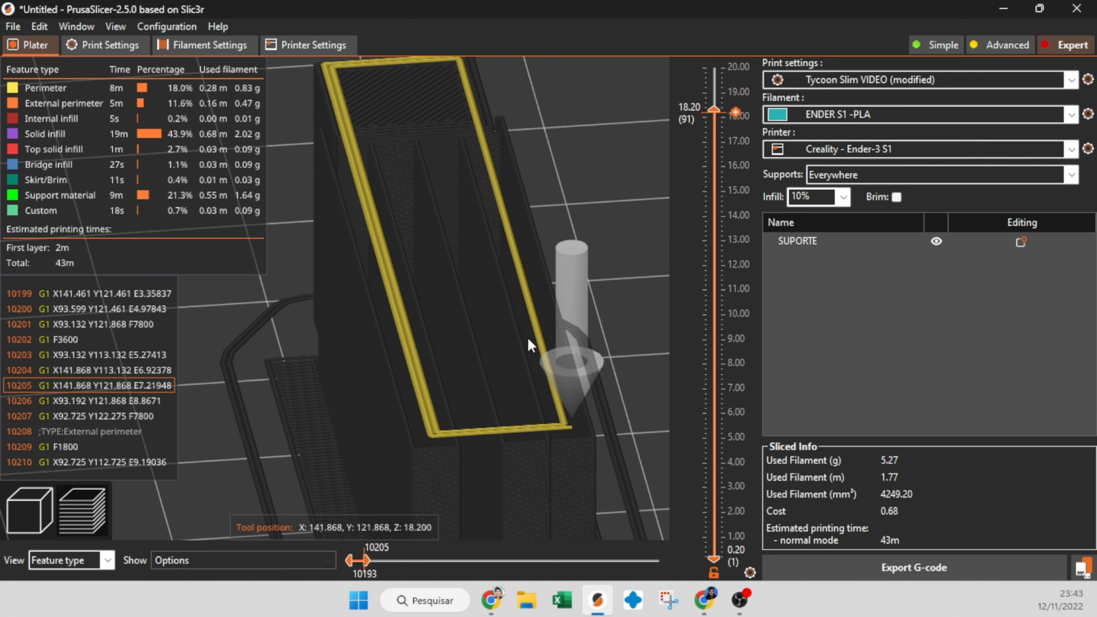
left_click_drag(530, 449, 485, 372)
scroll(458, 319, "up", 3)
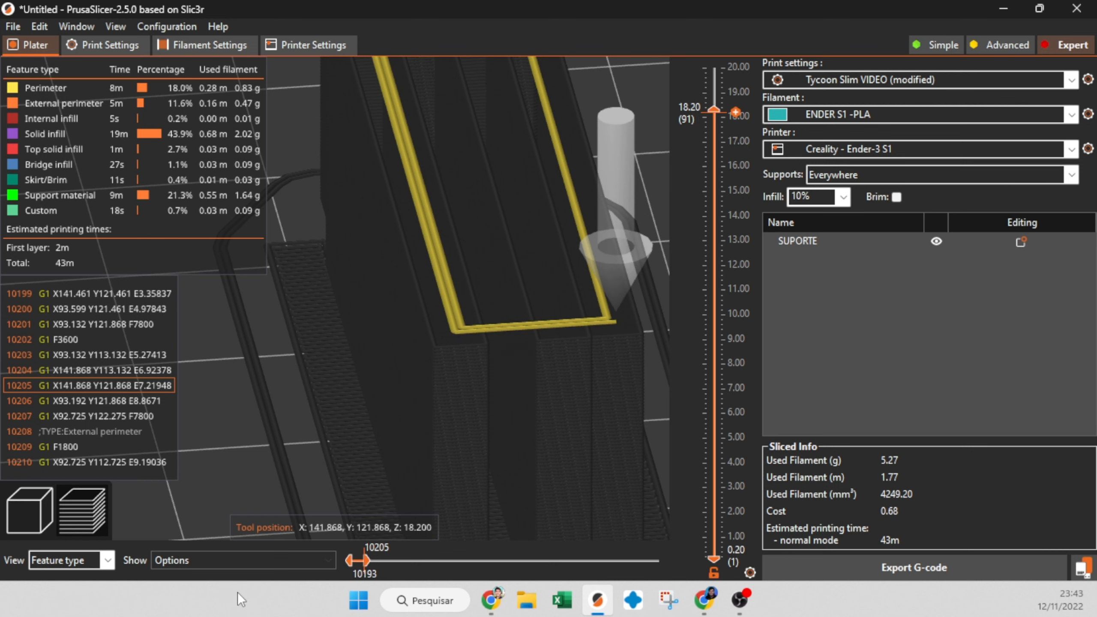
Restore the top interface layers to 3 (heavy) and re-slice the part.
left_click(85, 42)
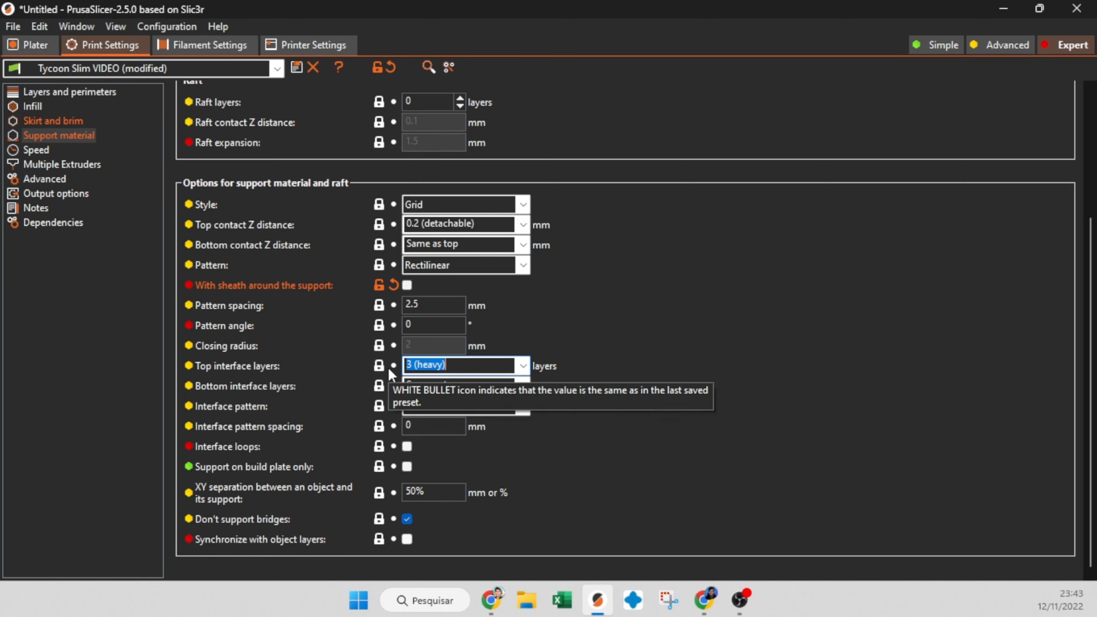
left_click(35, 44)
left_click(883, 569)
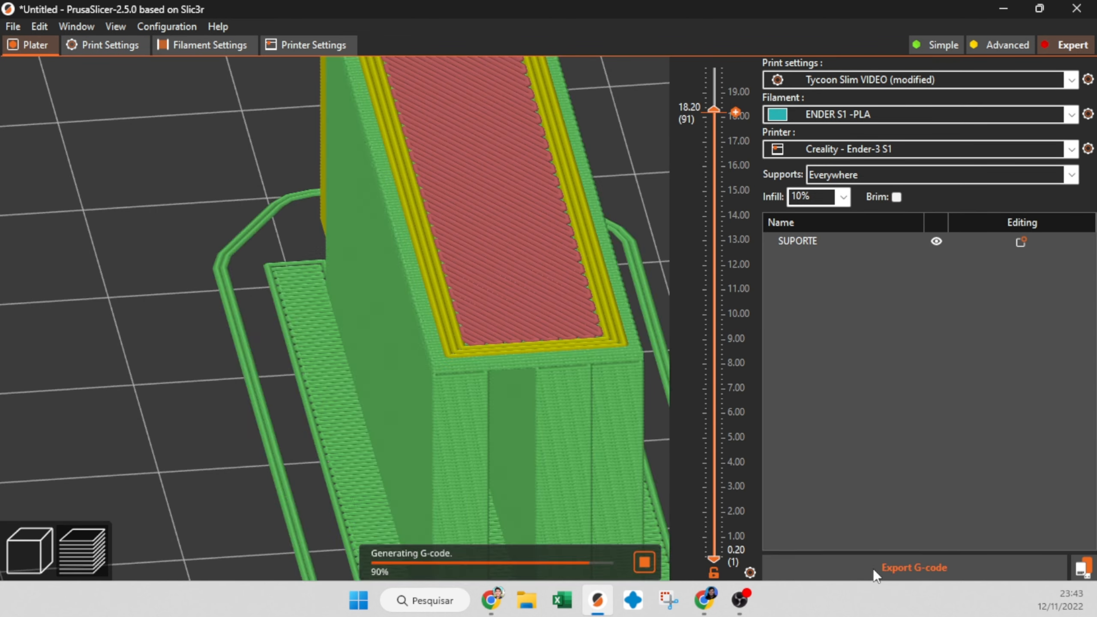
Rewind the 18.20 mm layer's toolpath to its start and advance it to the end to examine the perimeters and bridge infill over the interface.
left_click_drag(660, 561, 352, 548)
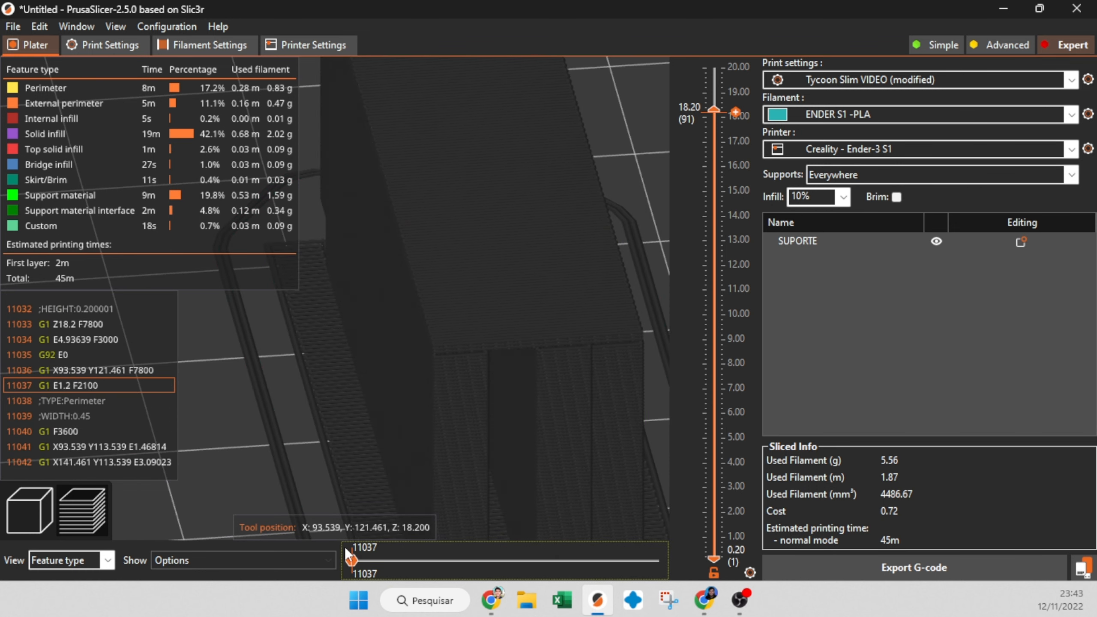
right_click_drag(453, 237, 529, 475)
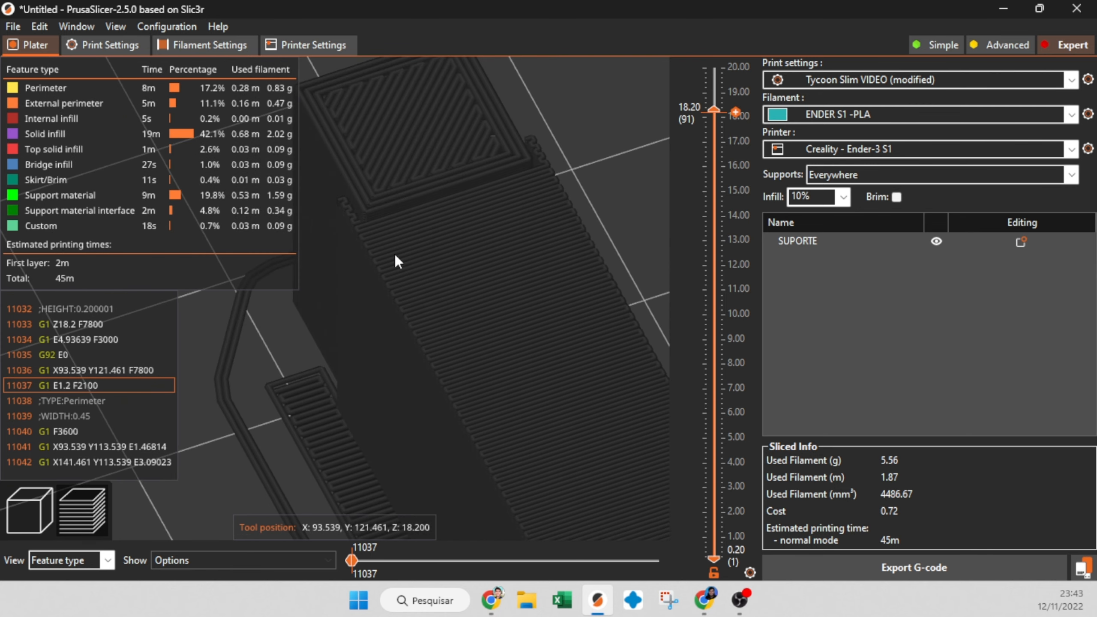
scroll(503, 319, "down", 5)
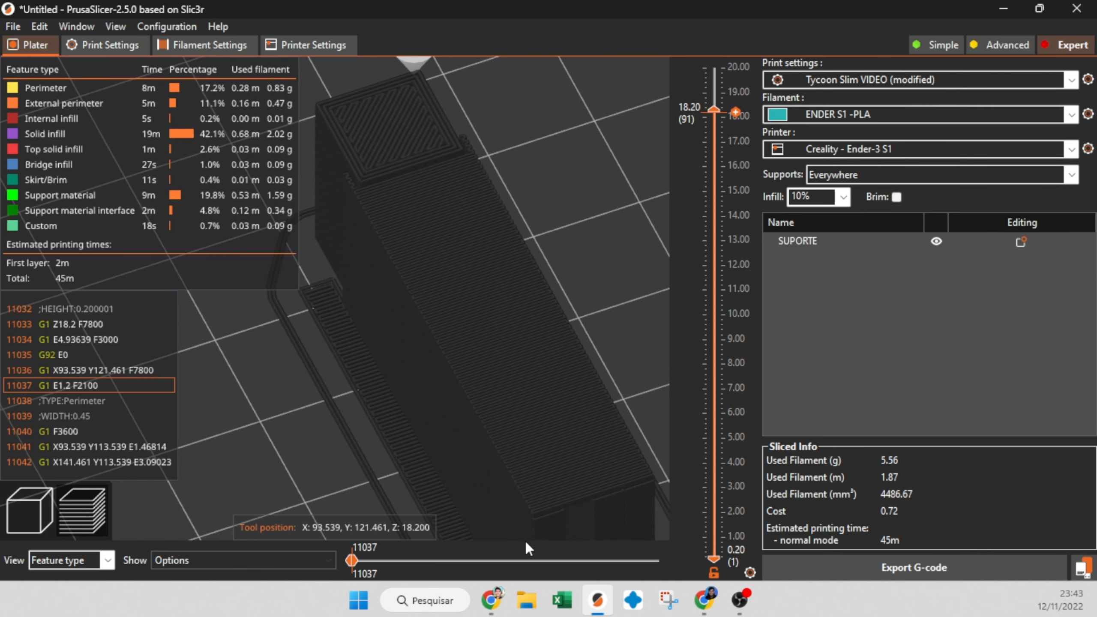
left_click_drag(353, 558, 359, 560)
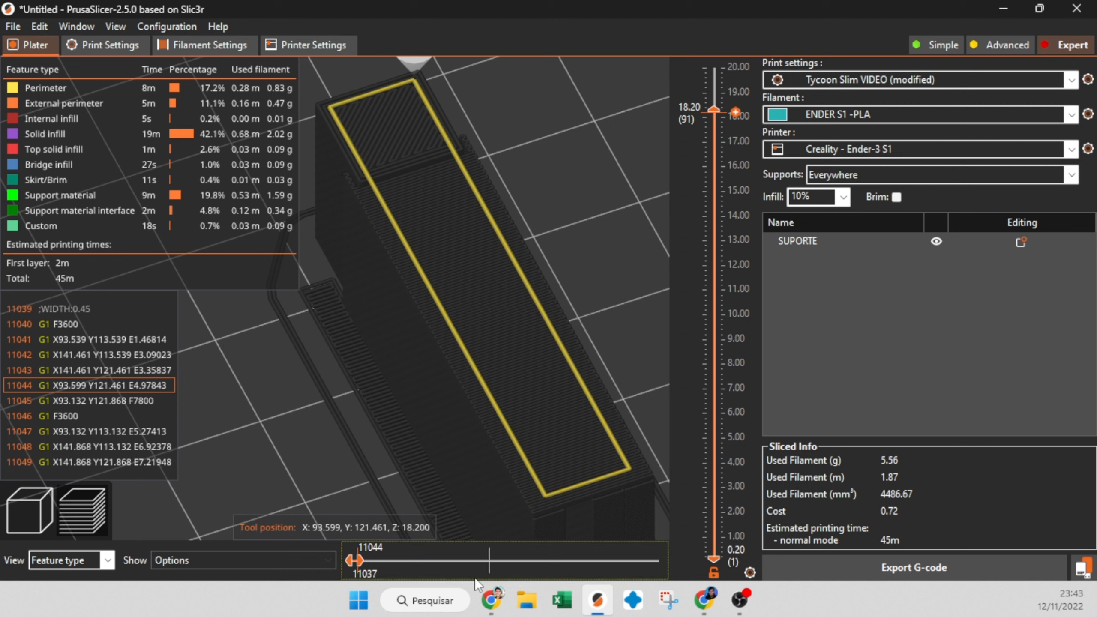
left_click_drag(365, 561, 669, 548)
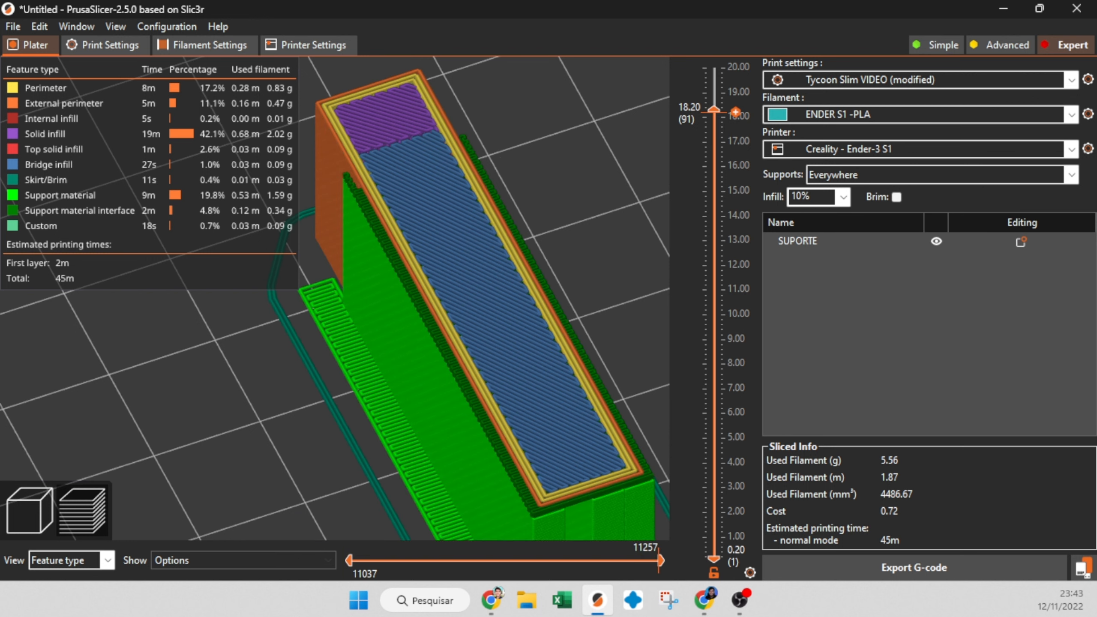
left_click_drag(101, 465, 446, 461)
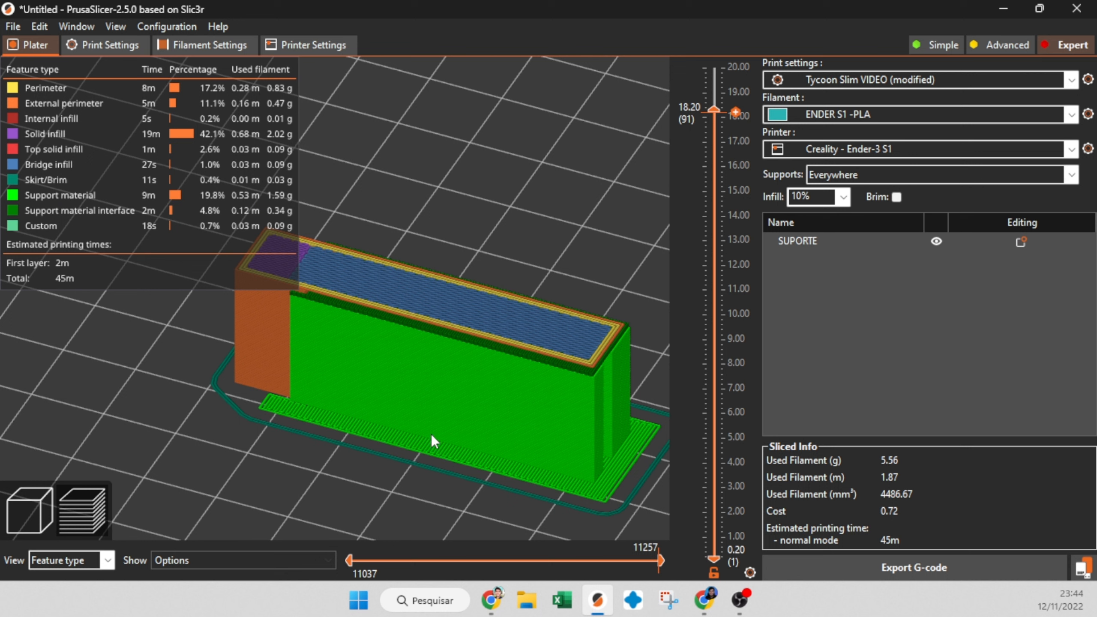
Review the interface pattern setting and lower the preview to the 18.00 mm layer to examine the top support interface surface.
left_click(132, 45)
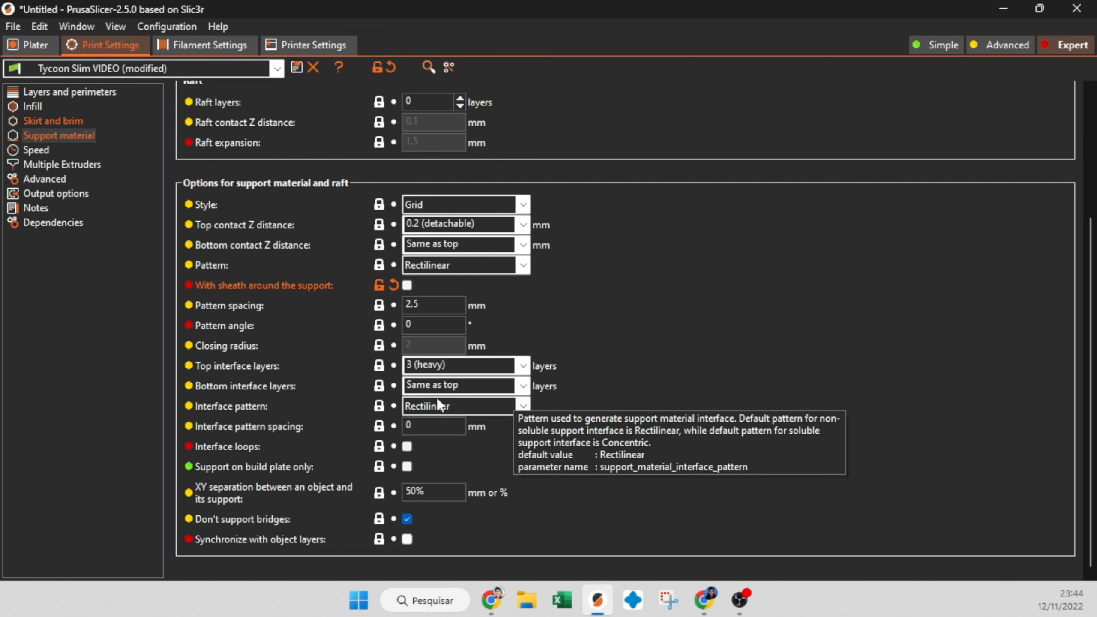
left_click(34, 43)
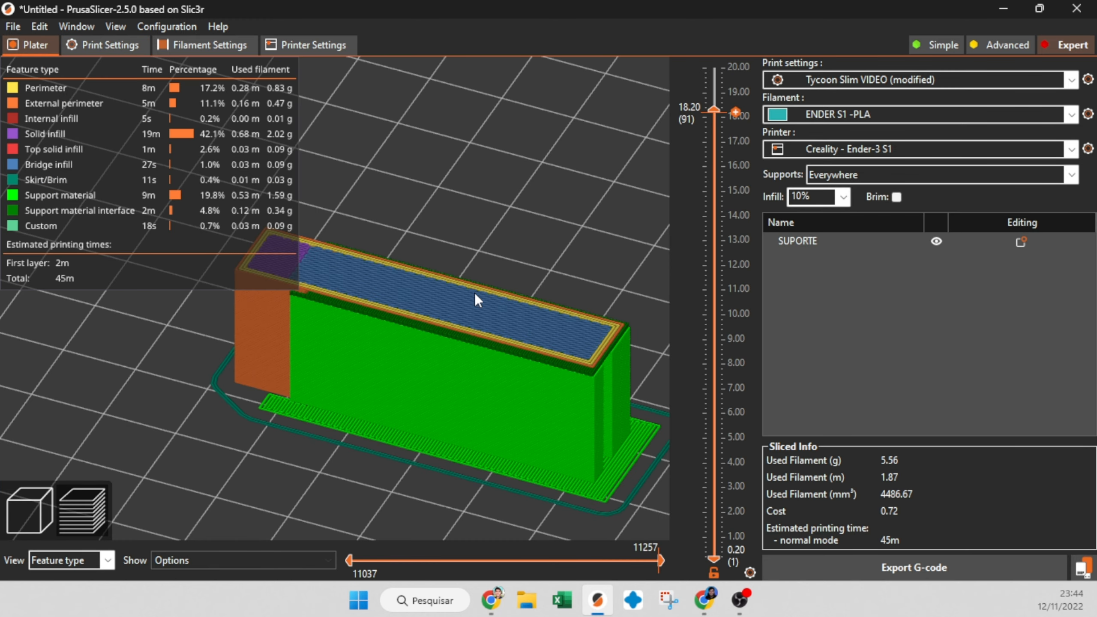
scroll(388, 321, "up", 5)
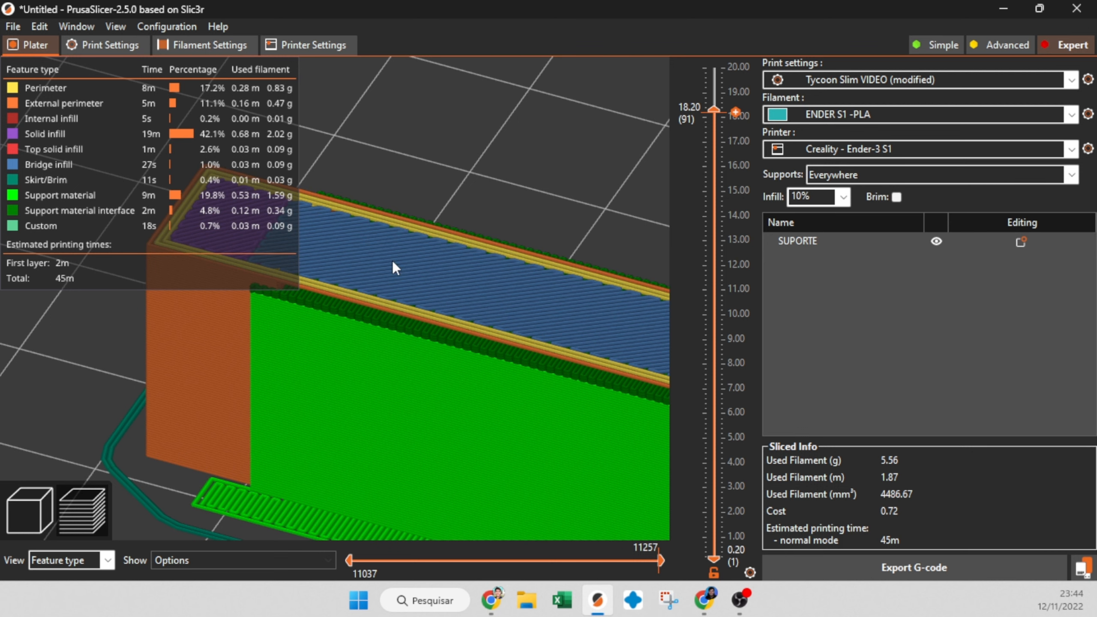
scroll(324, 497, "up", 2)
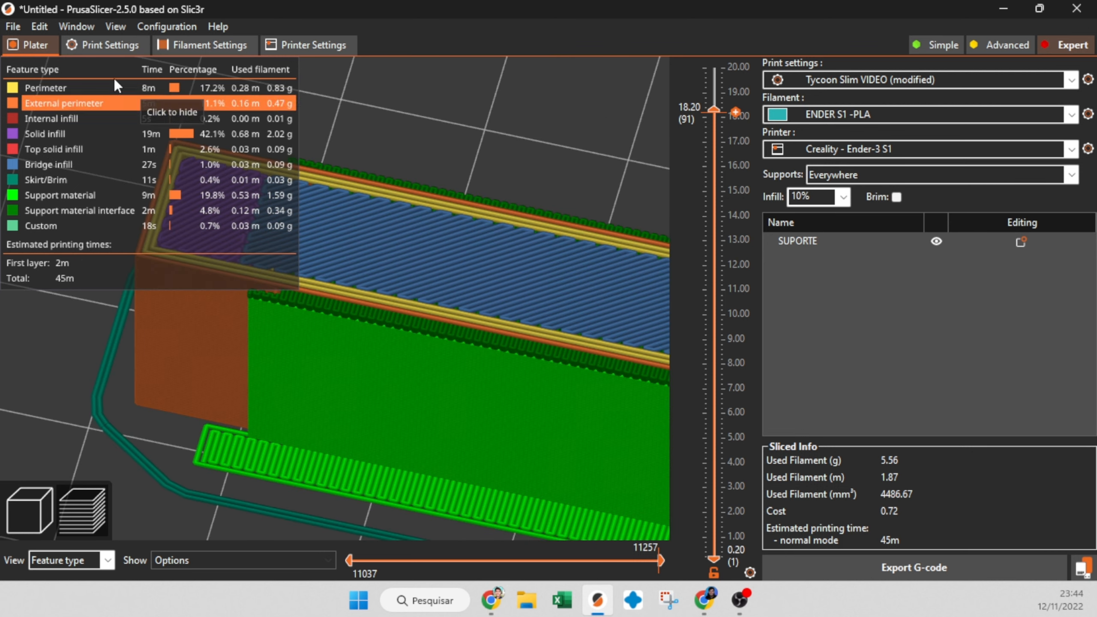
left_click(100, 49)
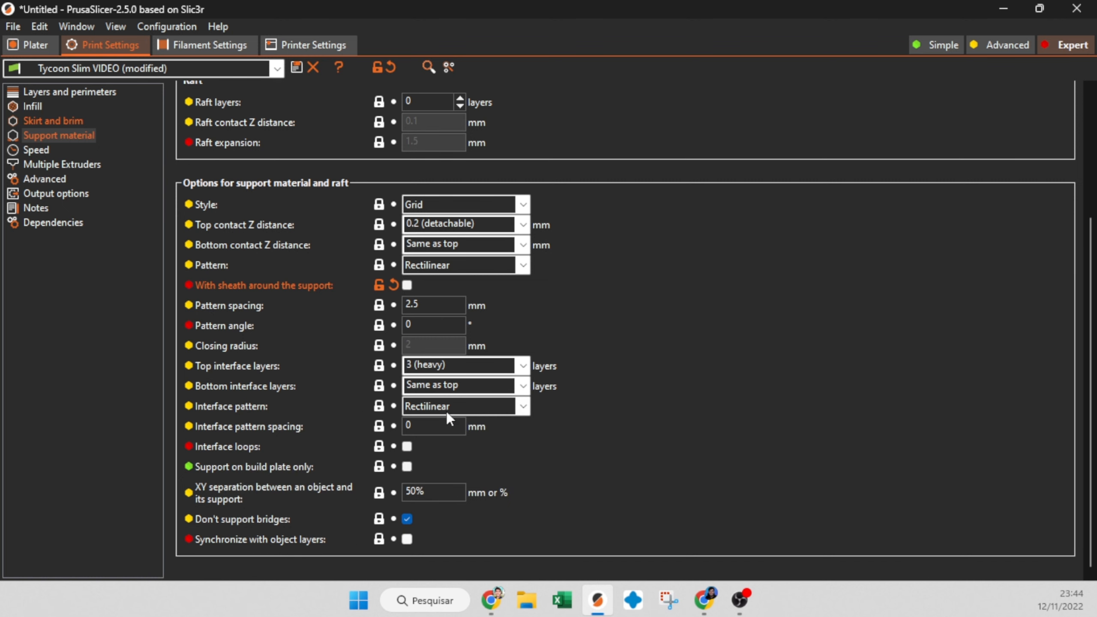
left_click(43, 49)
left_click_drag(310, 322, 343, 388)
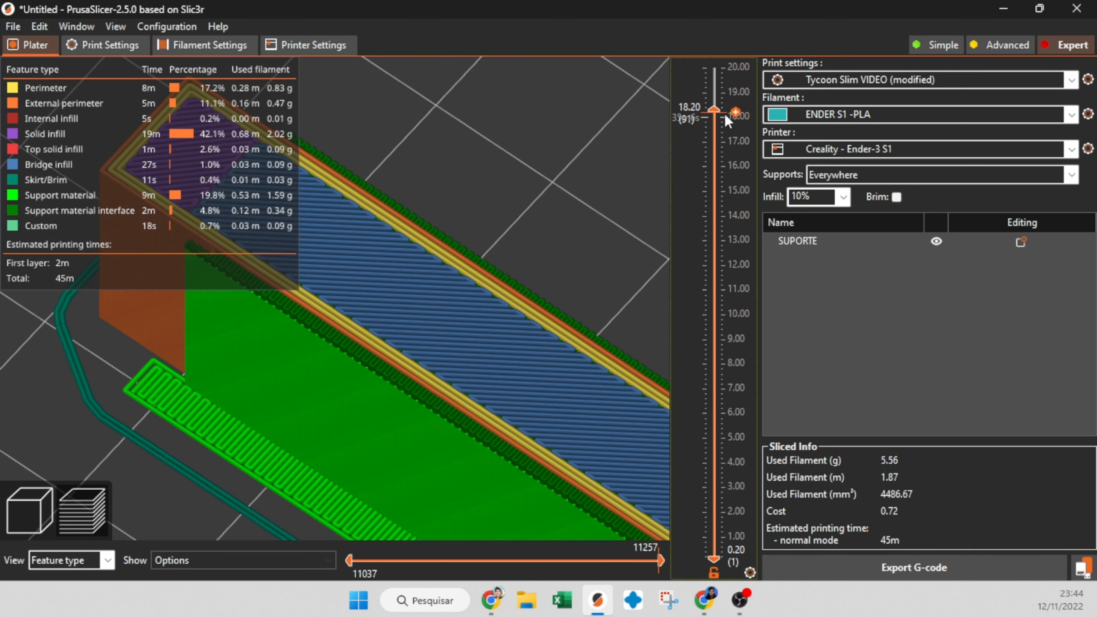
left_click(716, 115)
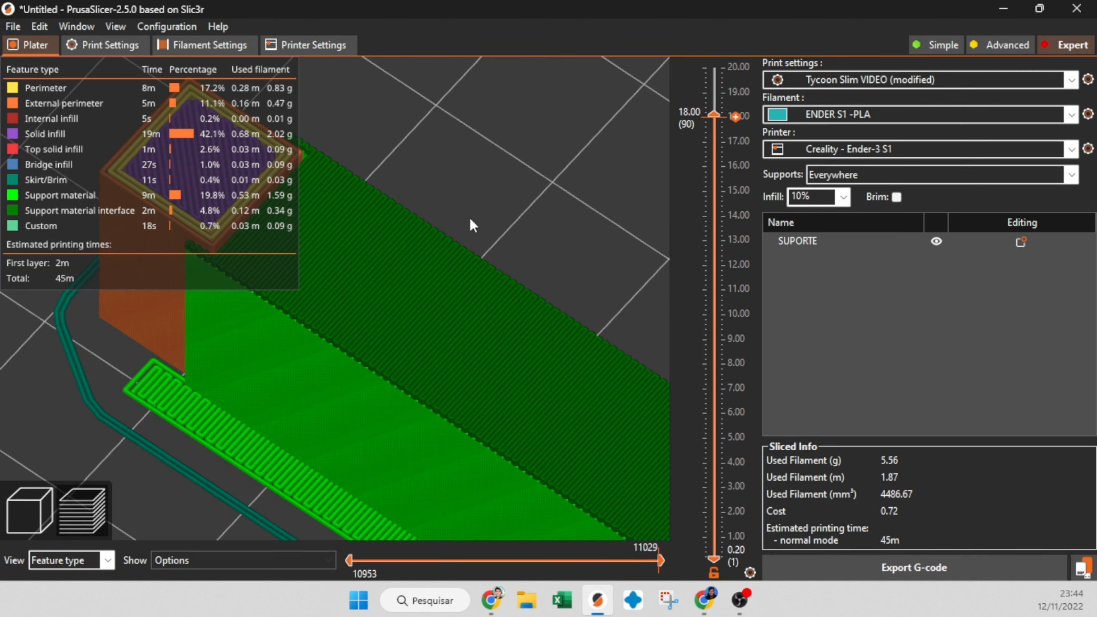
Try the Concentric interface pattern for the supports and re-slice the part.
left_click(123, 45)
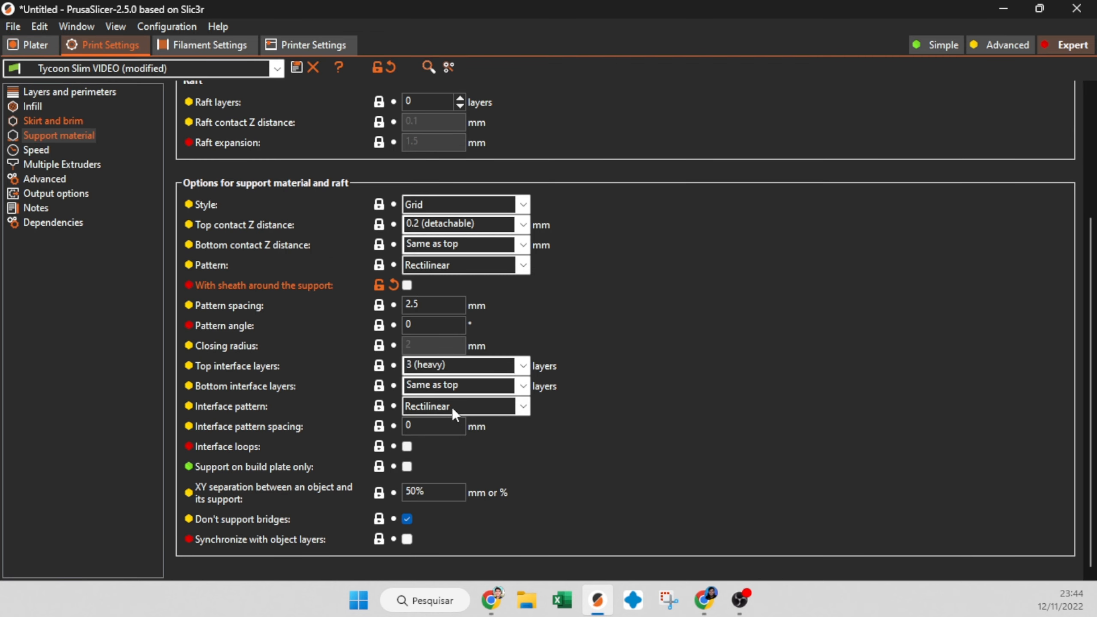
left_click(448, 406)
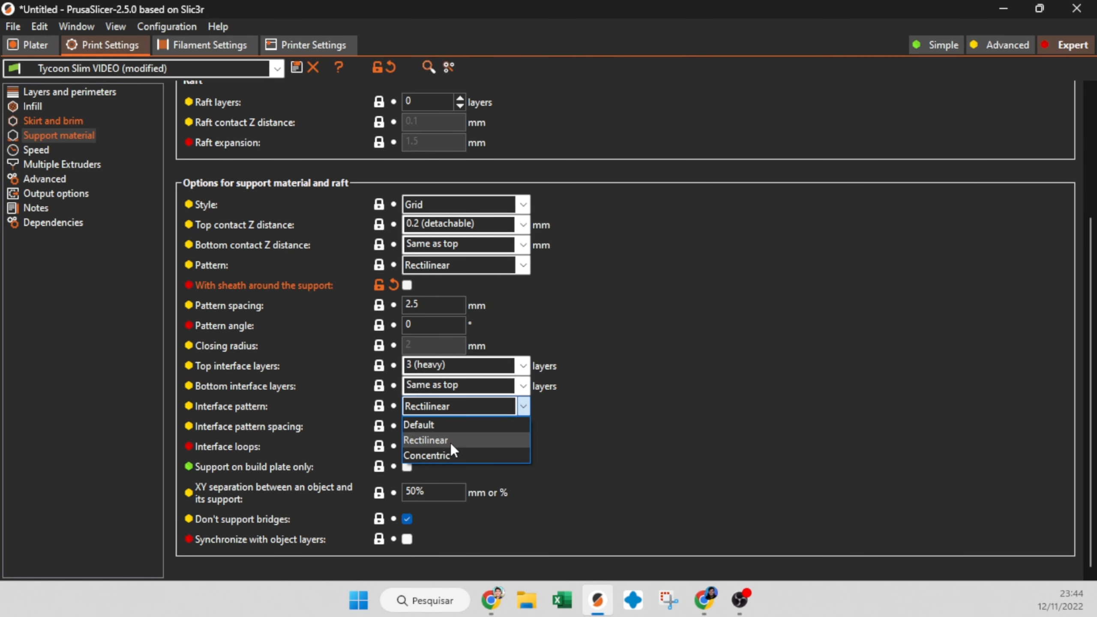
left_click(452, 456)
left_click(34, 42)
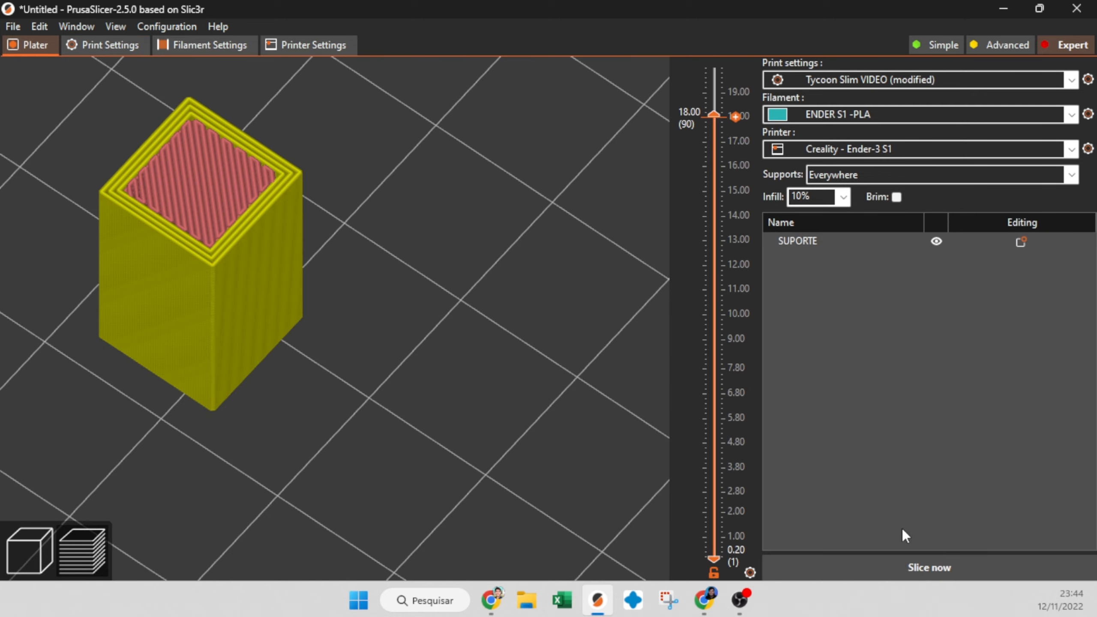
left_click(904, 532)
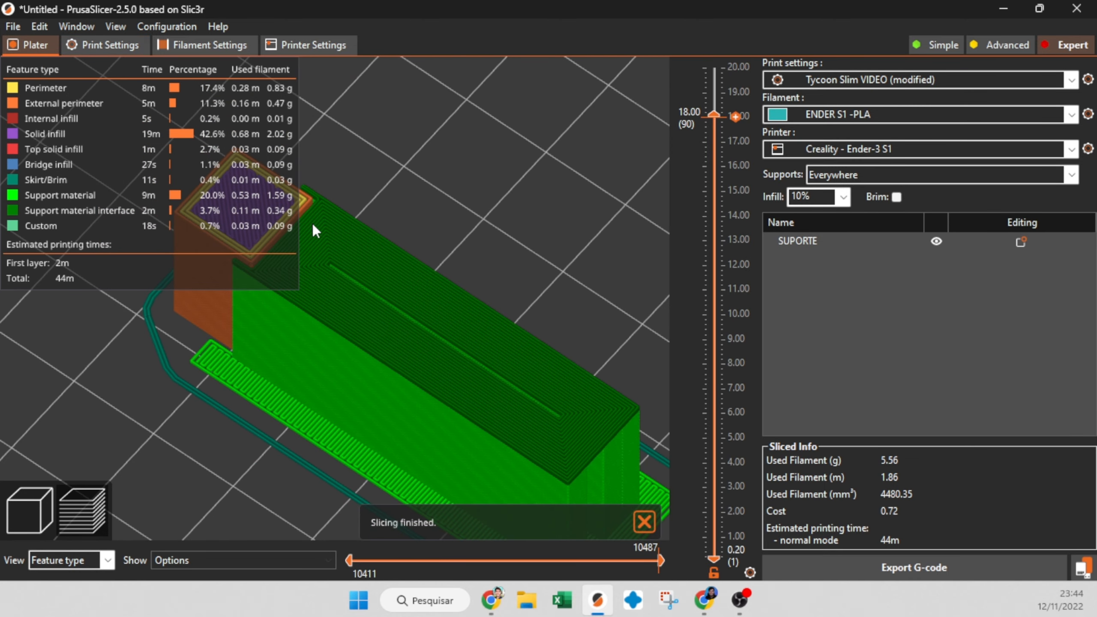
Restore the saved Rectilinear interface pattern and re-slice the part with an interface pattern spacing of 5 mm.
left_click(135, 44)
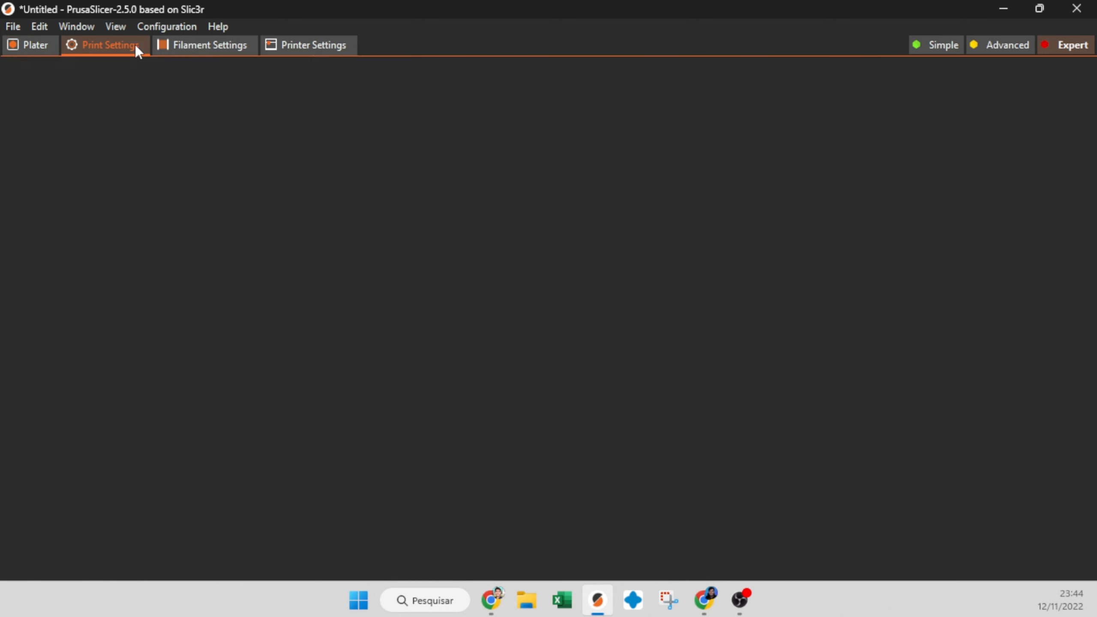
left_click(394, 405)
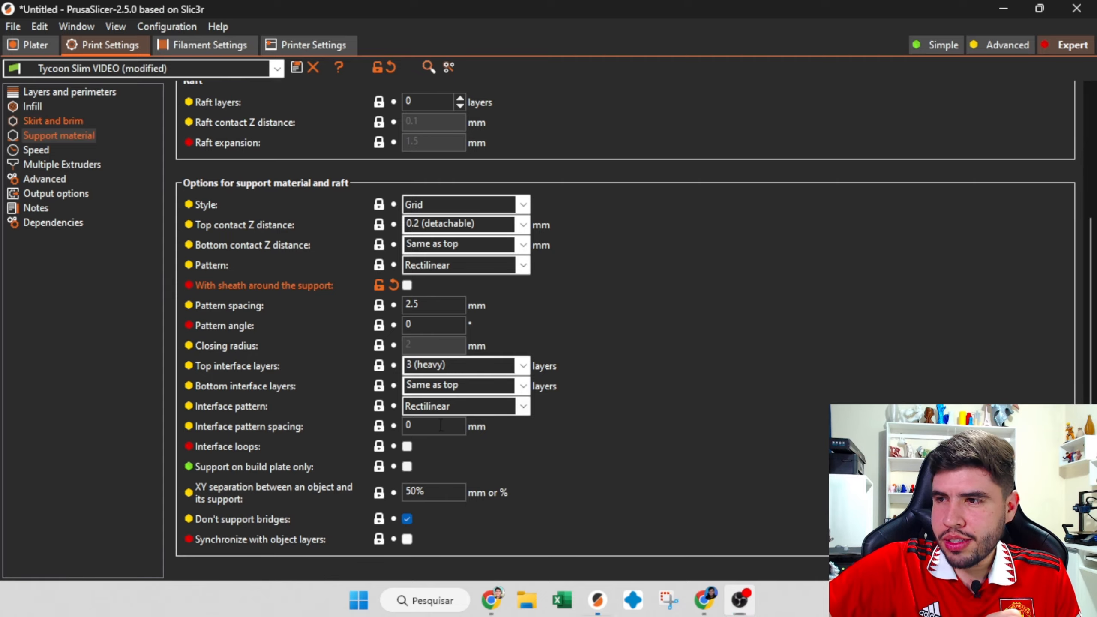
left_click_drag(441, 425, 384, 426)
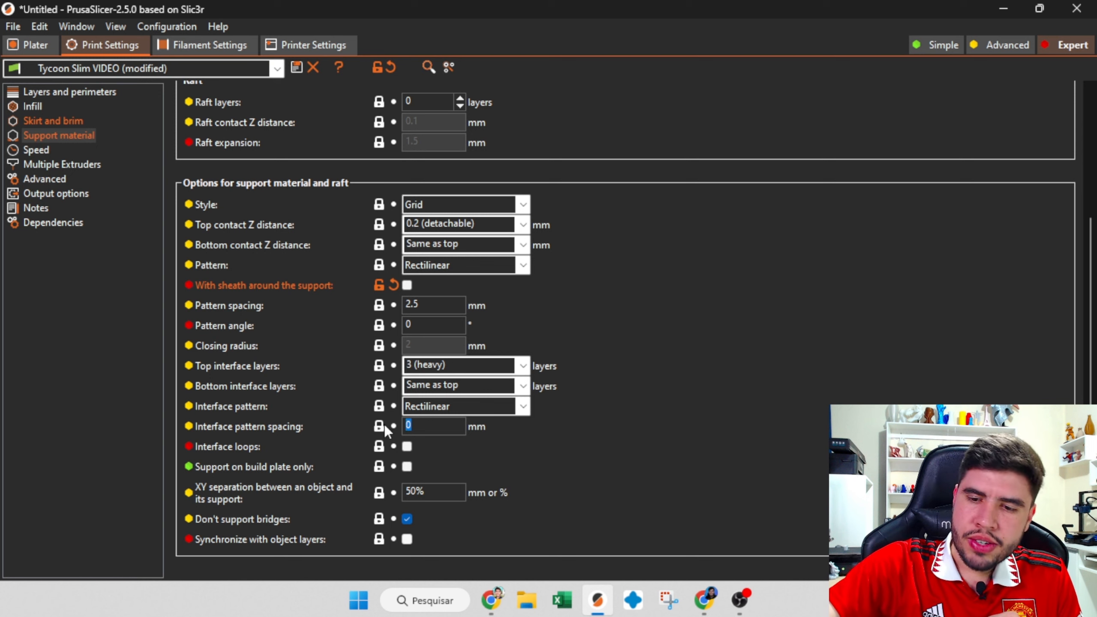
type("5")
left_click(31, 45)
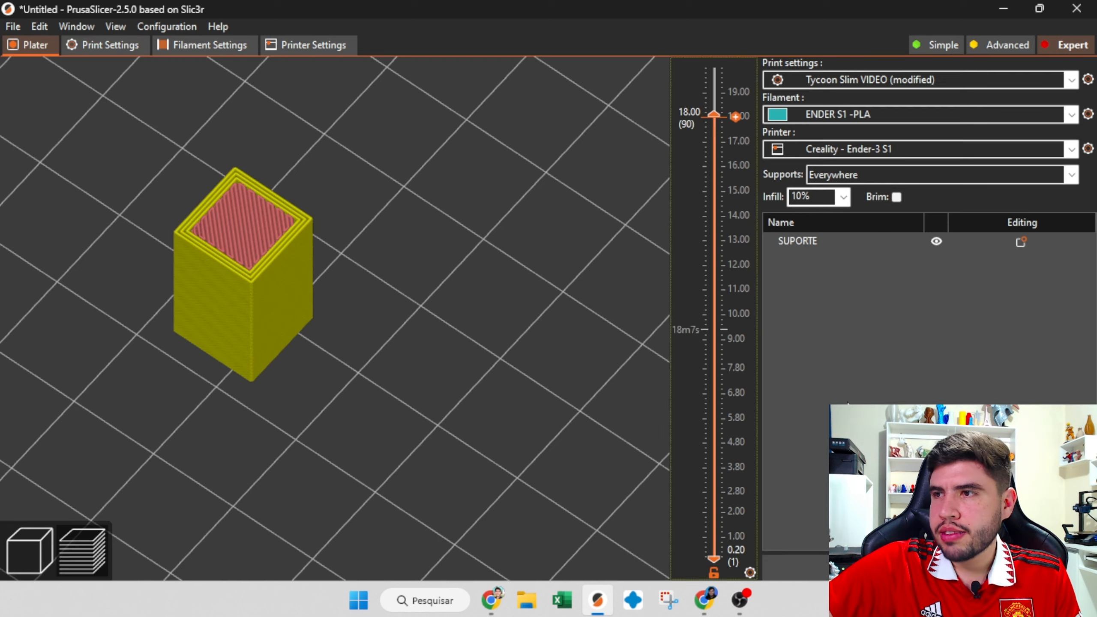
scroll(322, 312, "up", 5)
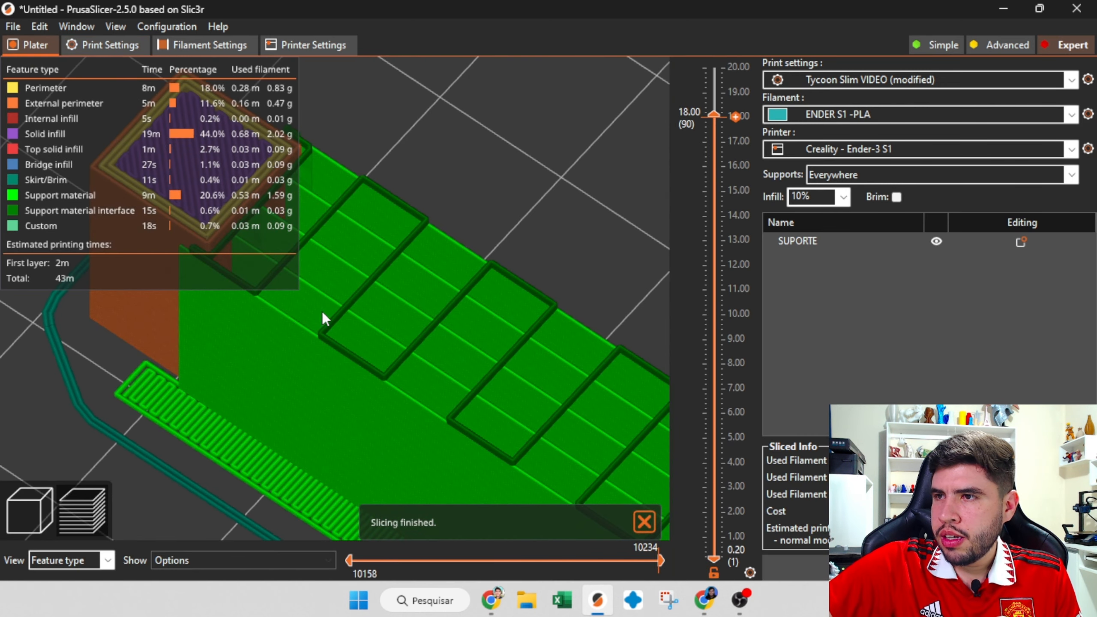
right_click_drag(322, 311, 389, 359)
left_click_drag(389, 359, 422, 328)
right_click_drag(422, 328, 324, 324)
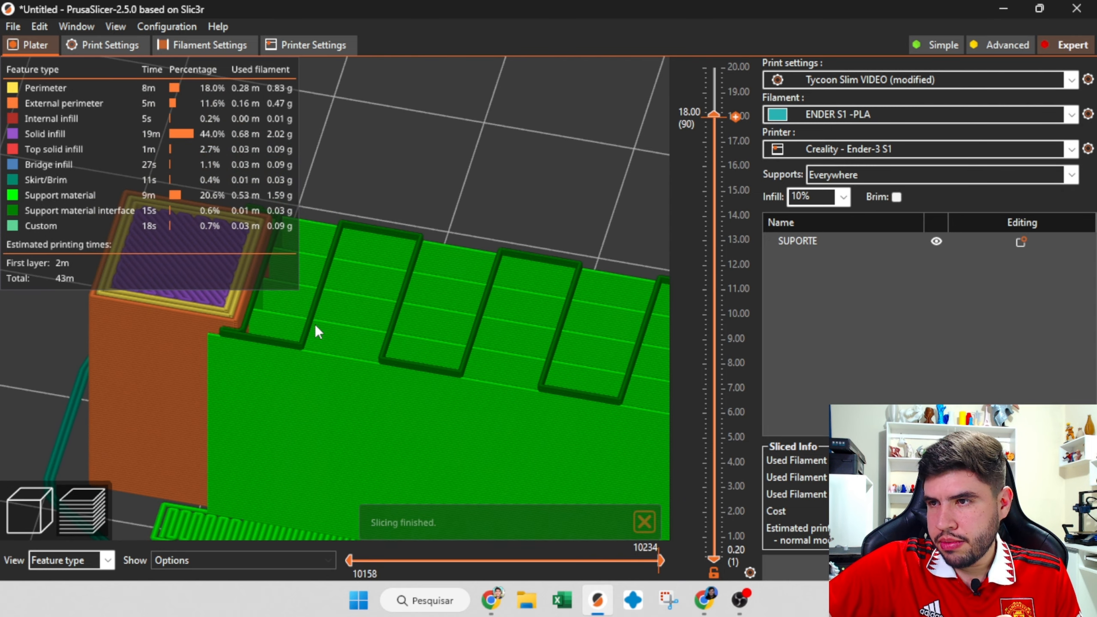
scroll(309, 325, "up", 4)
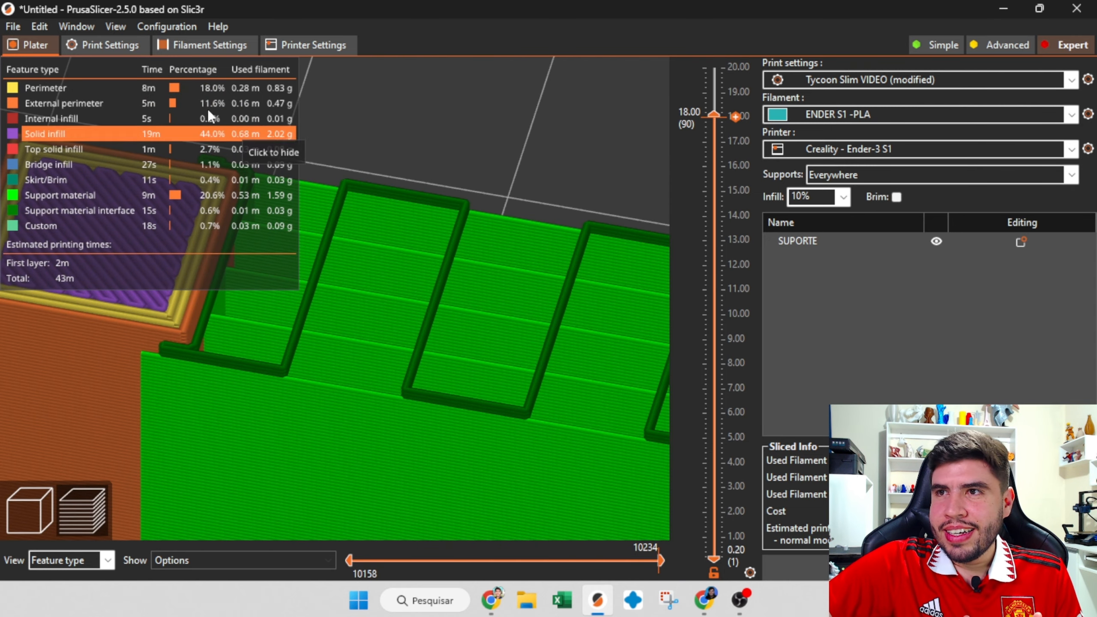
Re-slice the part with a smaller interface pattern spacing and raise the preview to the 18.20 mm layer.
left_click(121, 45)
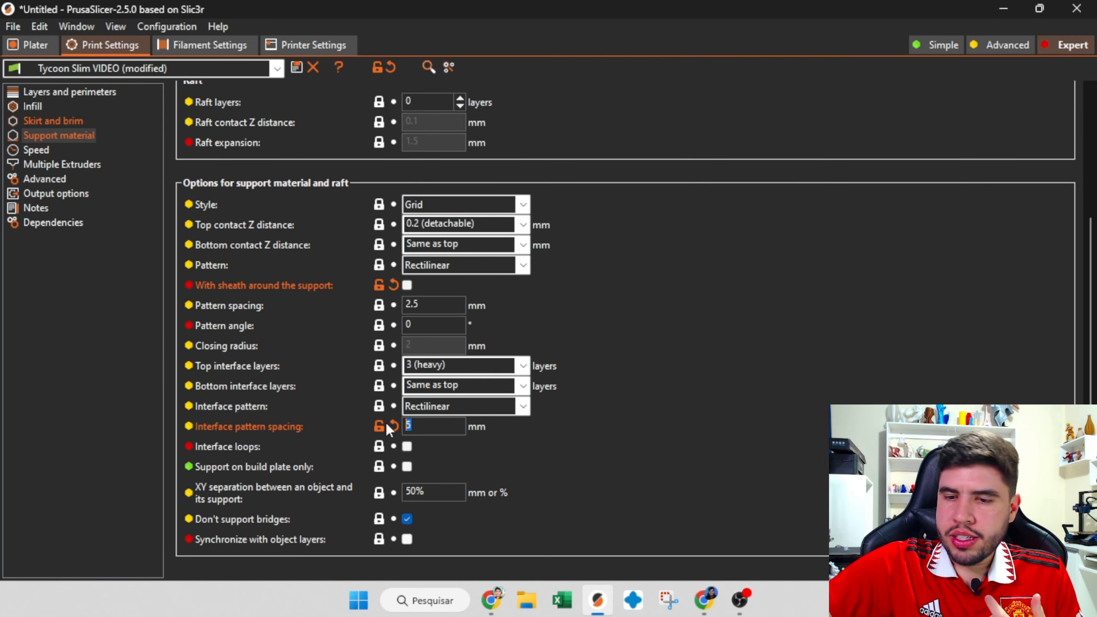
left_click(32, 45)
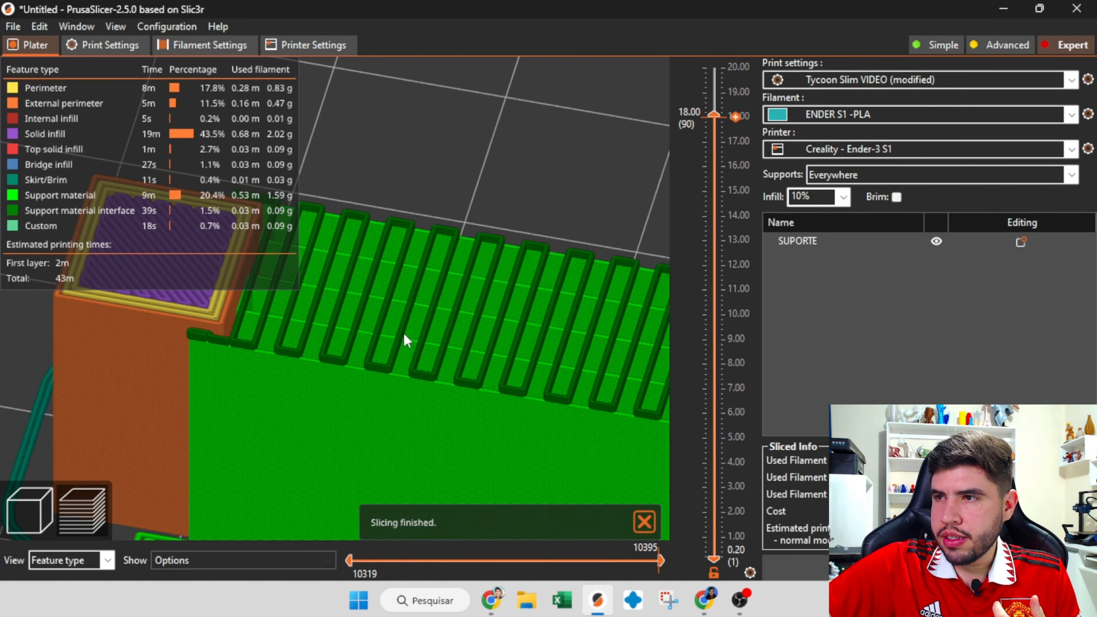
middle_click_drag(403, 332, 403, 347)
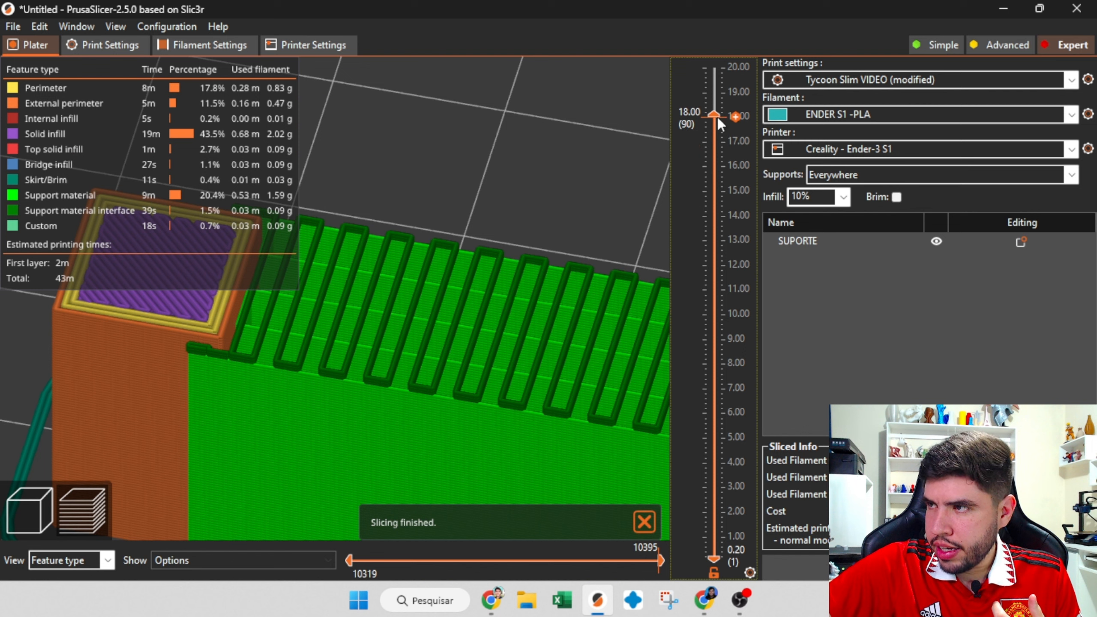
left_click_drag(715, 115, 714, 110)
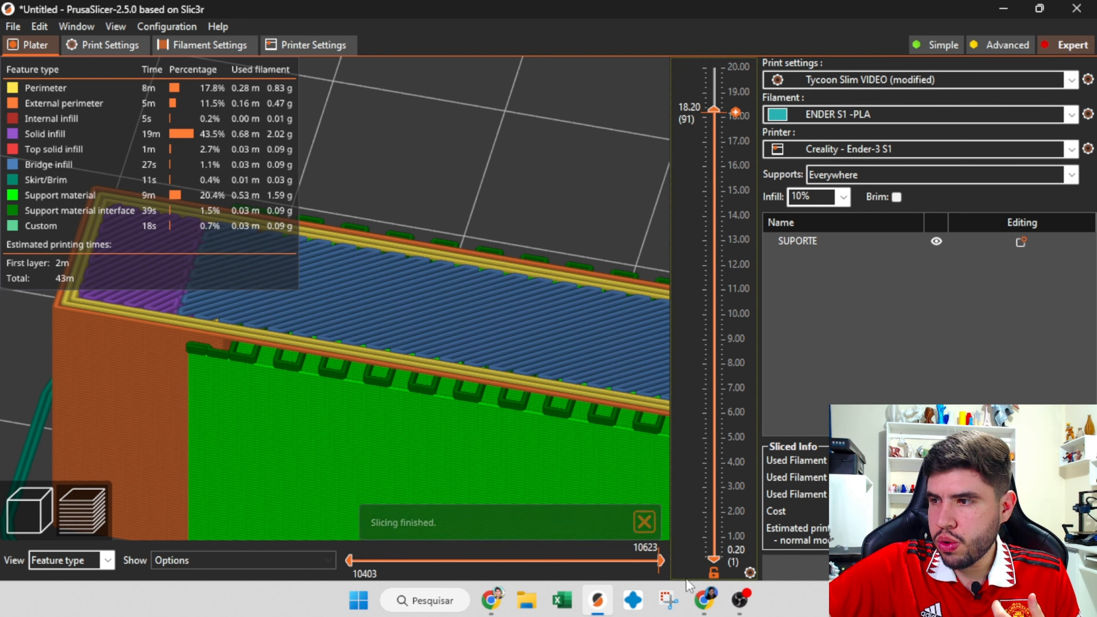
Step through the 18.20 mm layer's toolpaths to examine how the perimeters lie over the spaced support interface.
mouse_move(659, 561)
left_mouse_down()
mouse_move(398, 558)
mouse_move(327, 540)
mouse_move(369, 550)
mouse_move(357, 552)
left_mouse_up()
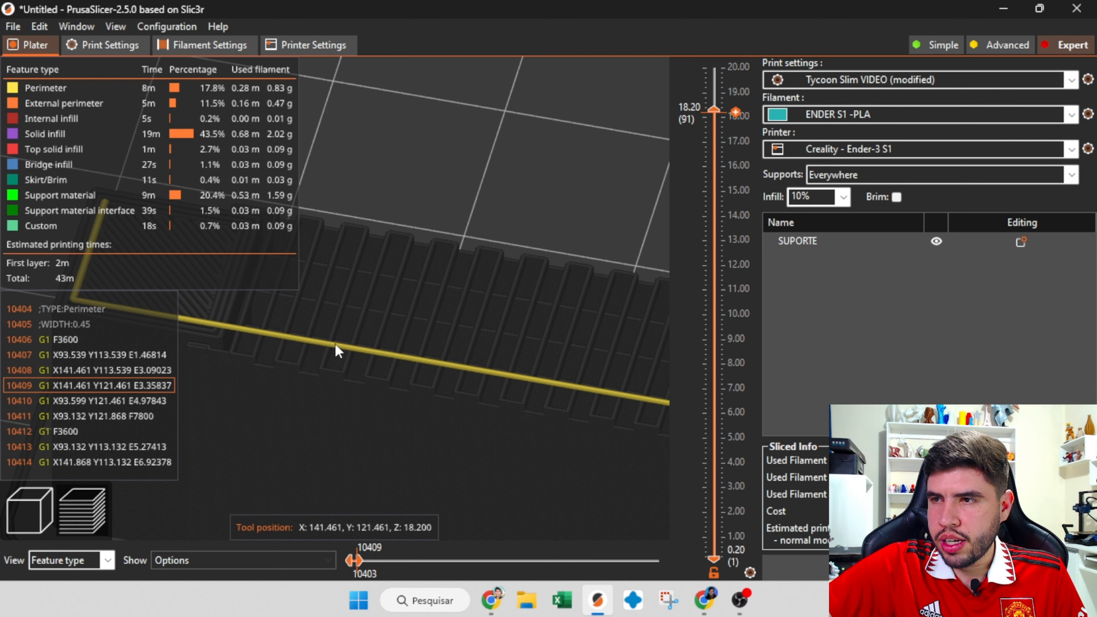
left_click_drag(334, 352, 329, 376)
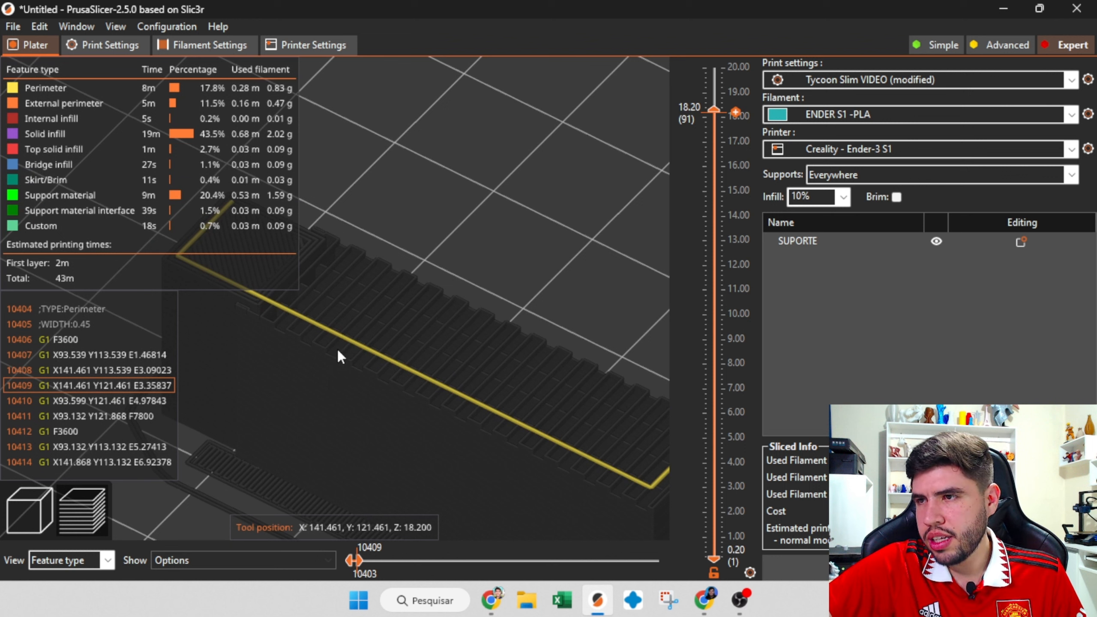
left_click_drag(355, 560, 367, 560)
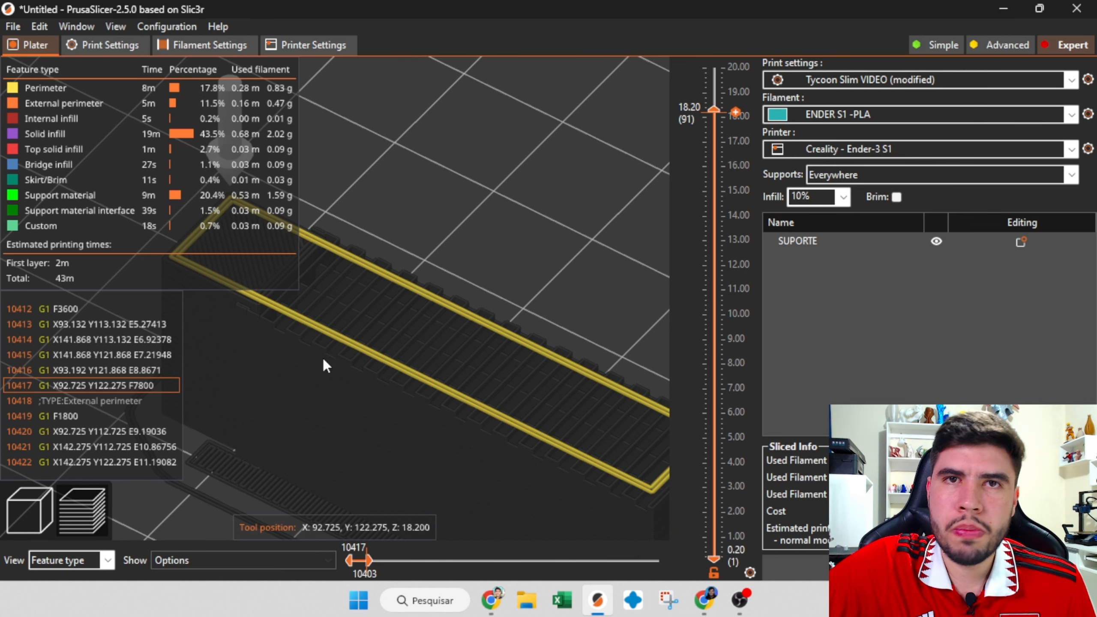
Set the interface pattern spacing to 0 mm and re-slice the part.
left_click(123, 39)
left_click(393, 426)
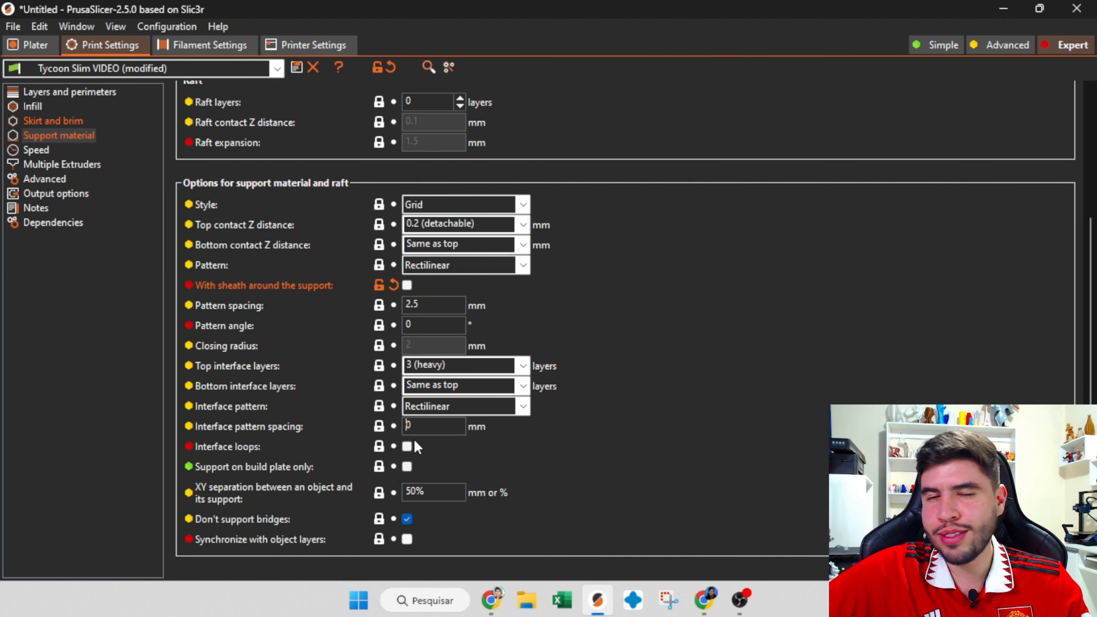
left_click(33, 45)
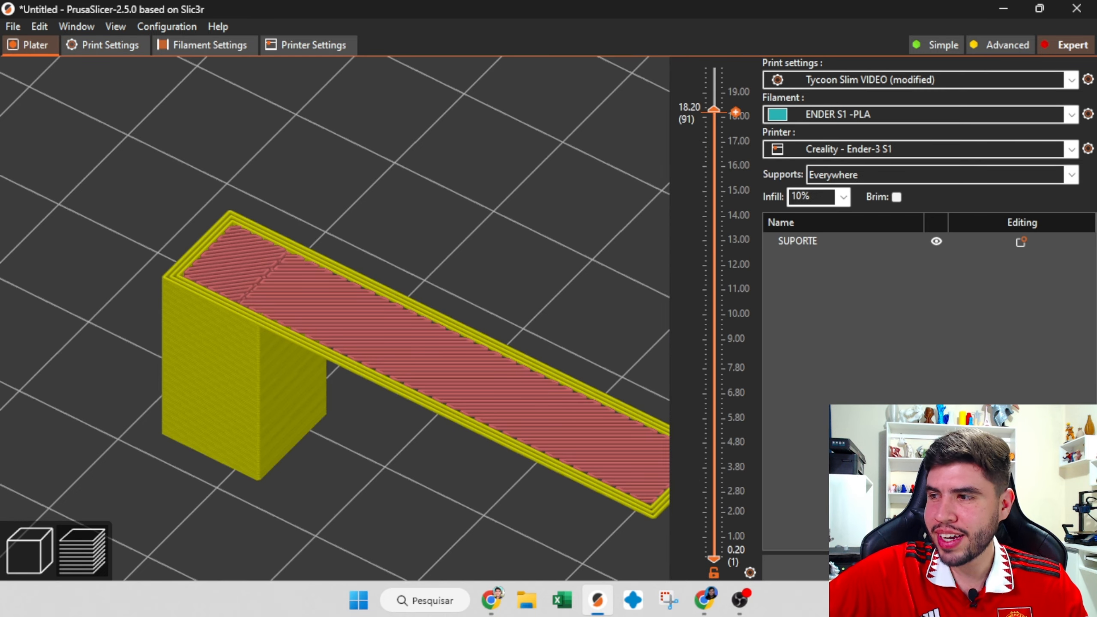
left_click(856, 568)
Scrub the 18.20 mm layer's toolpaths and lower the preview to the 18.00 mm layer to examine the interface surface.
left_click_drag(660, 561, 342, 522)
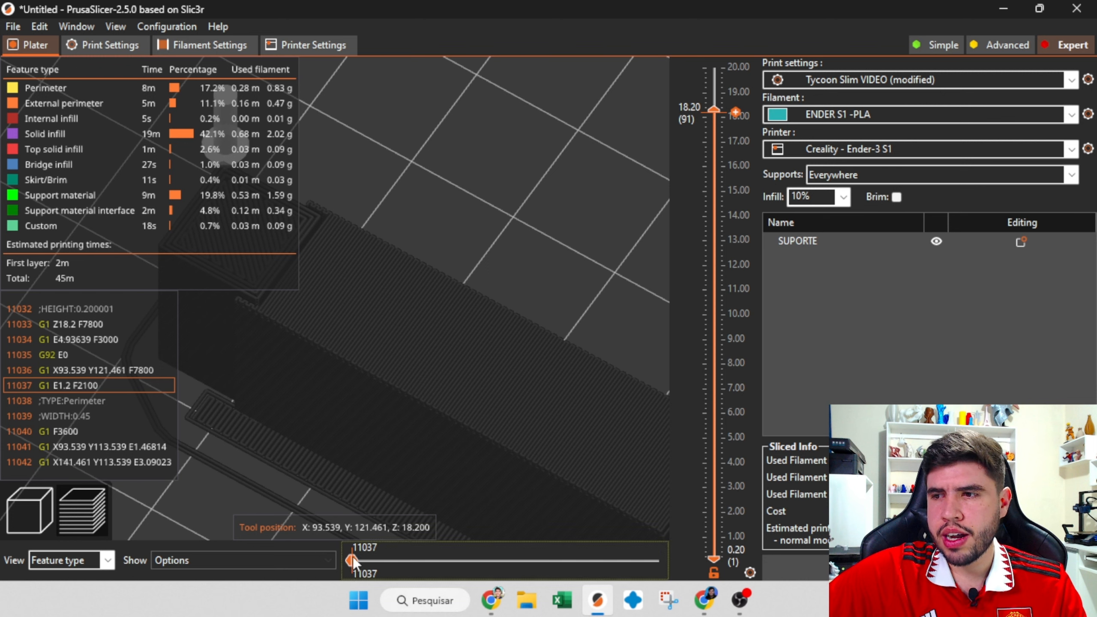
left_click_drag(352, 560, 807, 527)
mouse_move(725, 110)
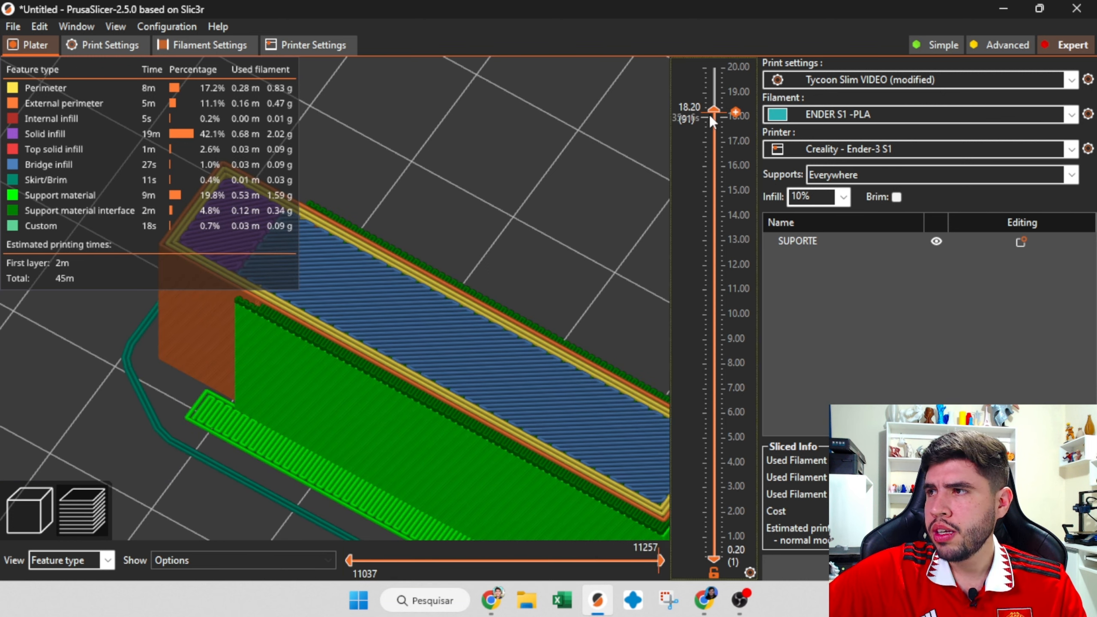
scroll(715, 115, "down", 1)
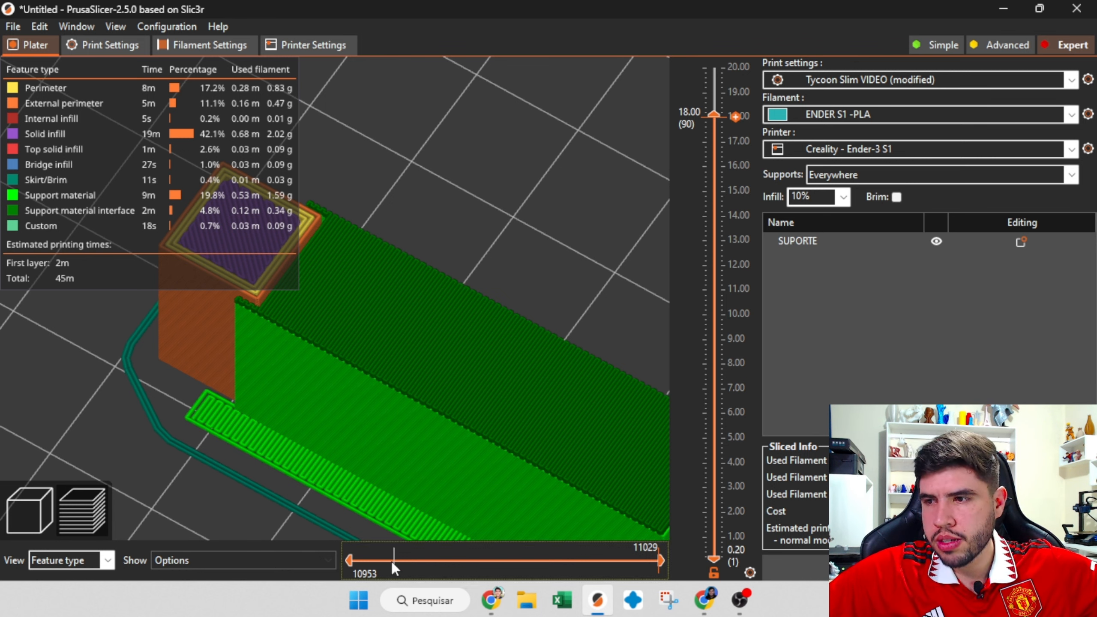
left_click_drag(660, 561, 693, 564)
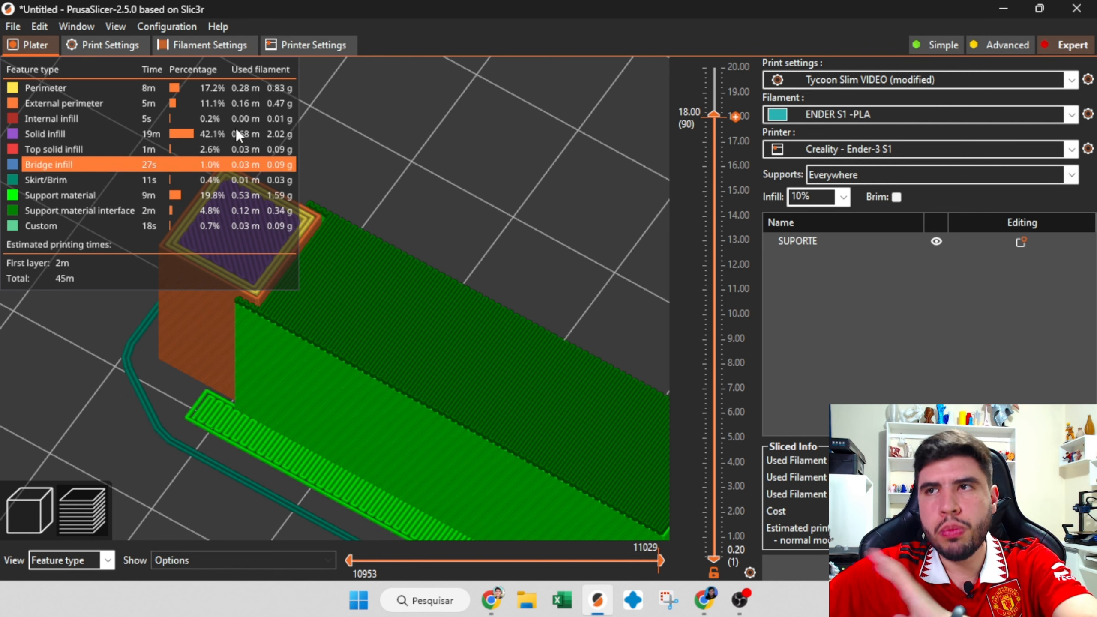
Undo edits to bring back the second SUPORTE, merge both parts into one object and slice it for a full-height preview.
left_click(115, 44)
left_click_drag(428, 427, 395, 427)
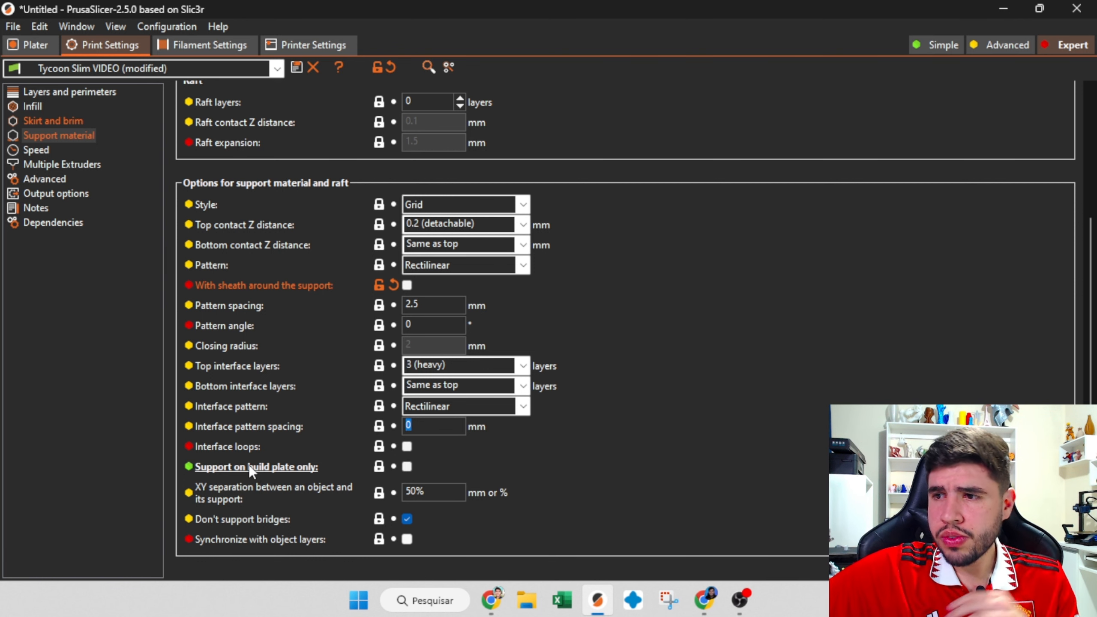
left_click(31, 46)
left_click(39, 501)
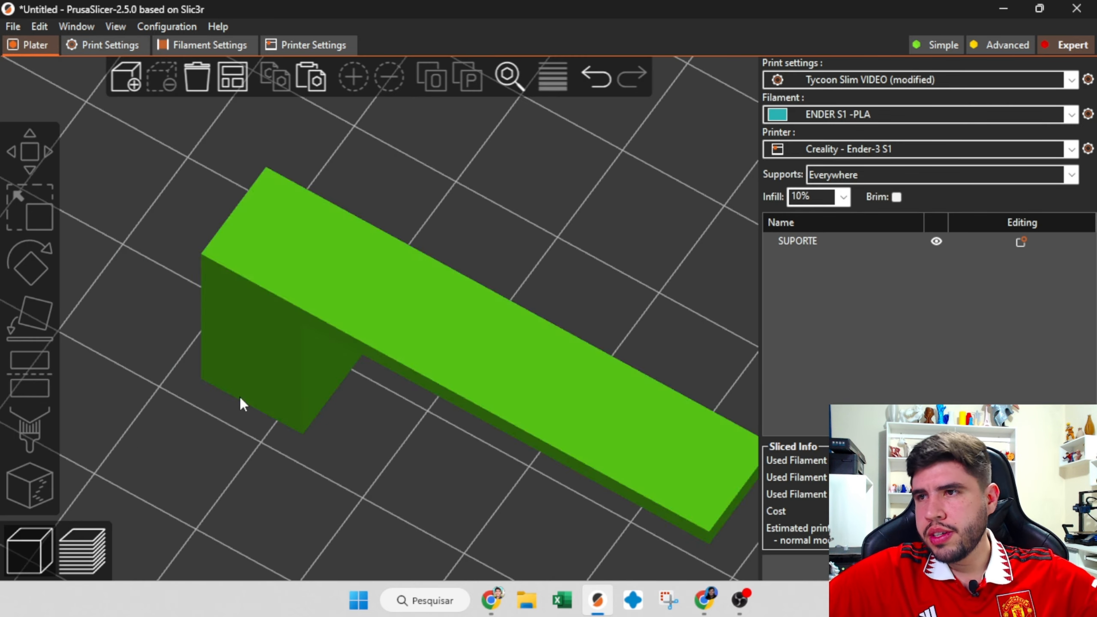
key("ctrl+z")
key("ctrl+z")
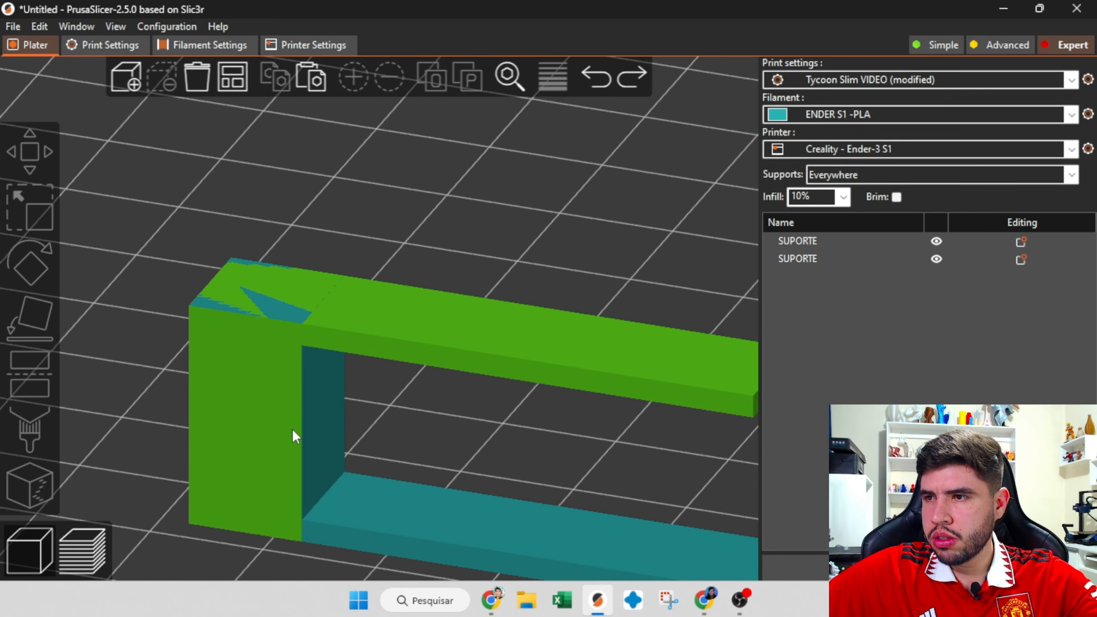
scroll(221, 348, "down", 4)
left_click(306, 416)
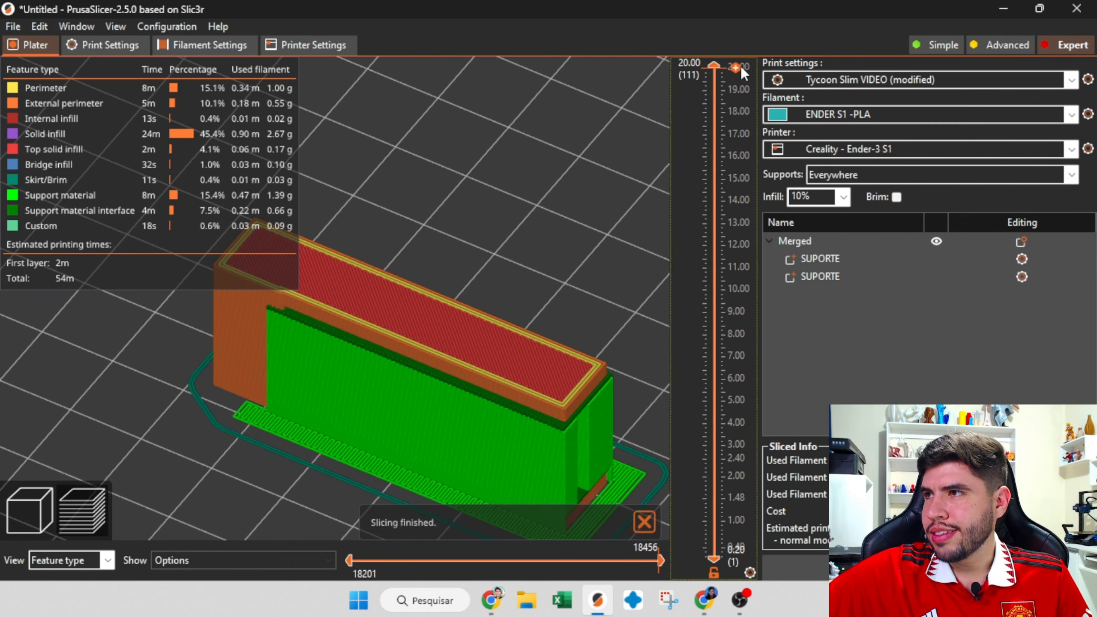
left_click_drag(720, 153, 675, 48)
Enable supports on the build plate only, re-slice the merged object and examine its supports from above and below.
left_click(88, 48)
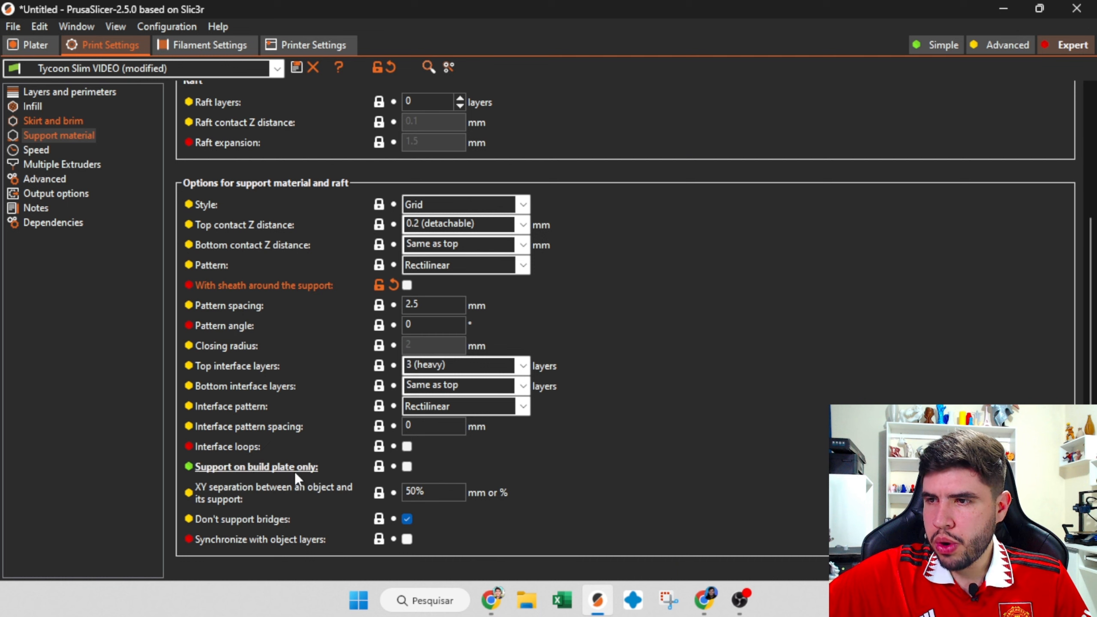
left_click(407, 467)
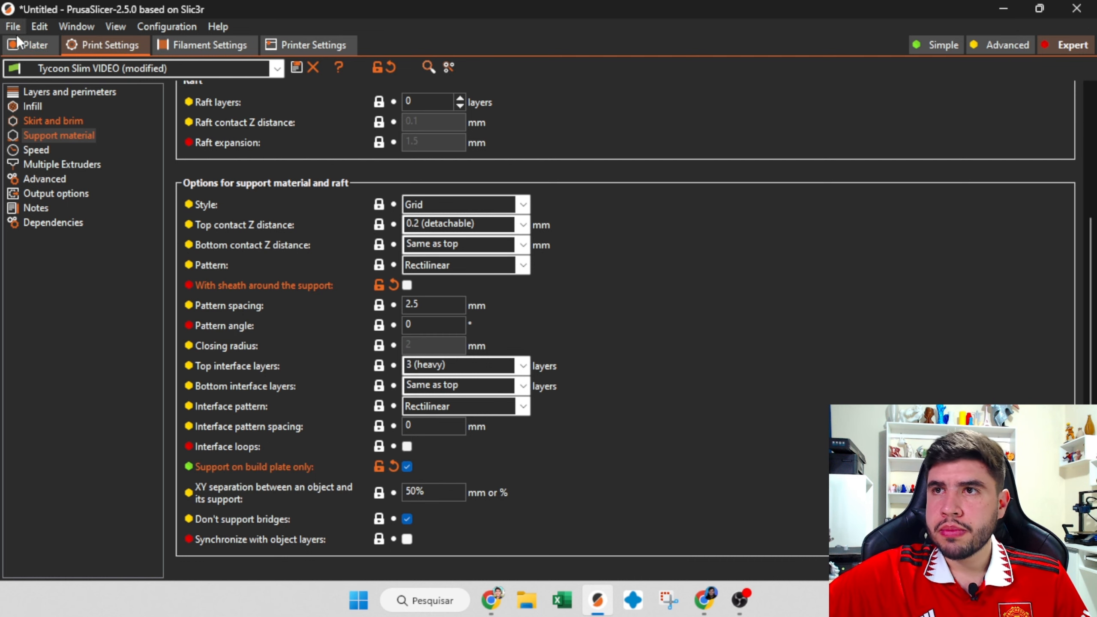
left_click(30, 45)
left_click(762, 525)
scroll(479, 331, "up", 5)
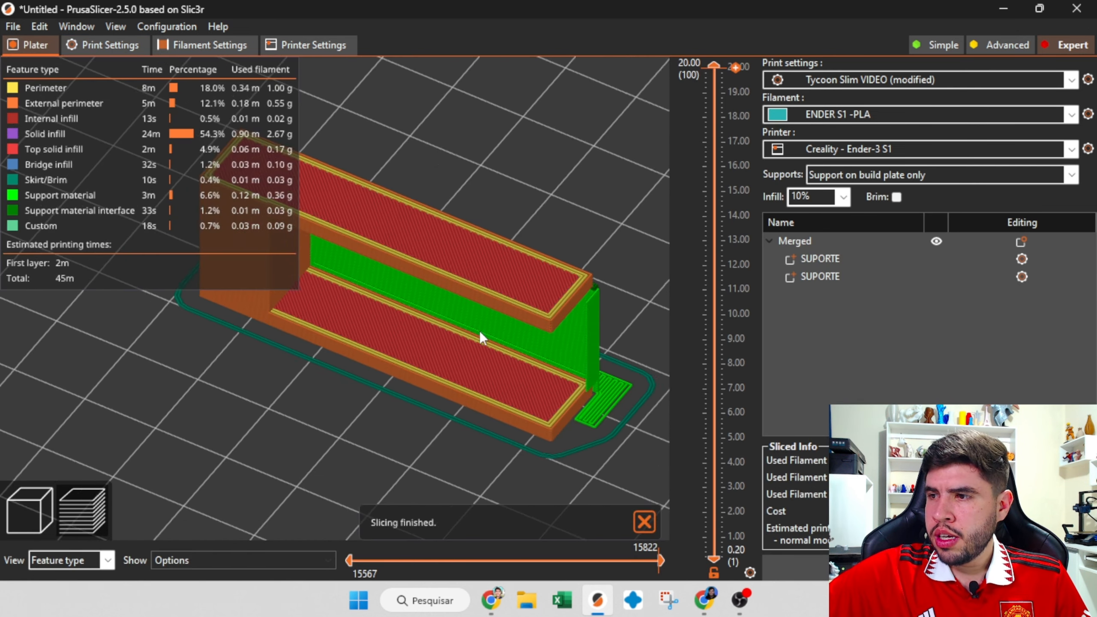
left_click_drag(532, 388, 420, 291)
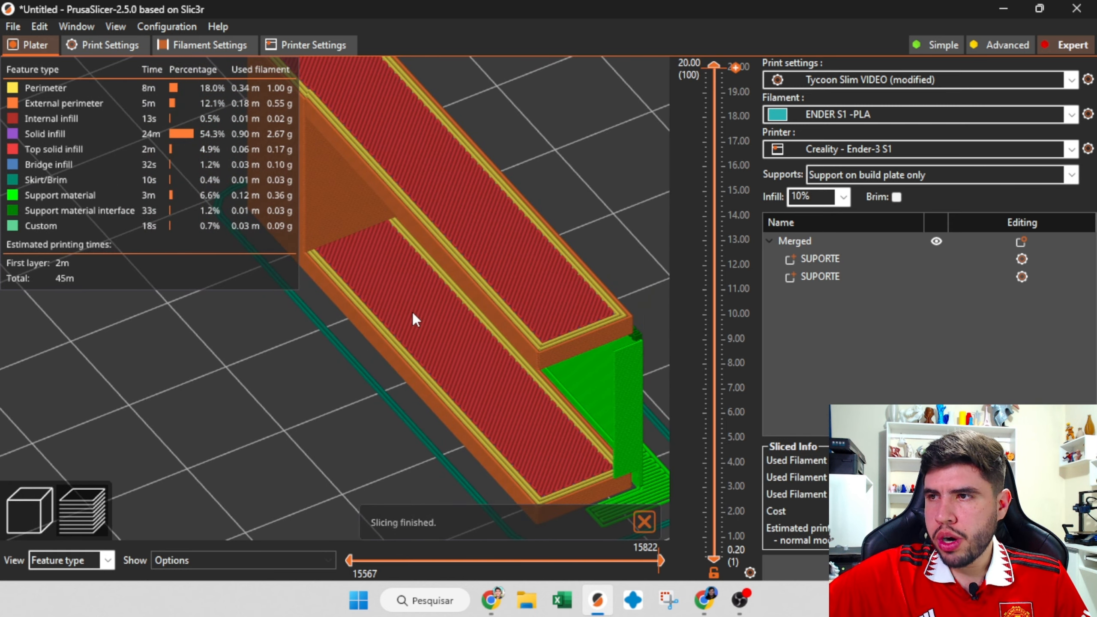
left_click(128, 48)
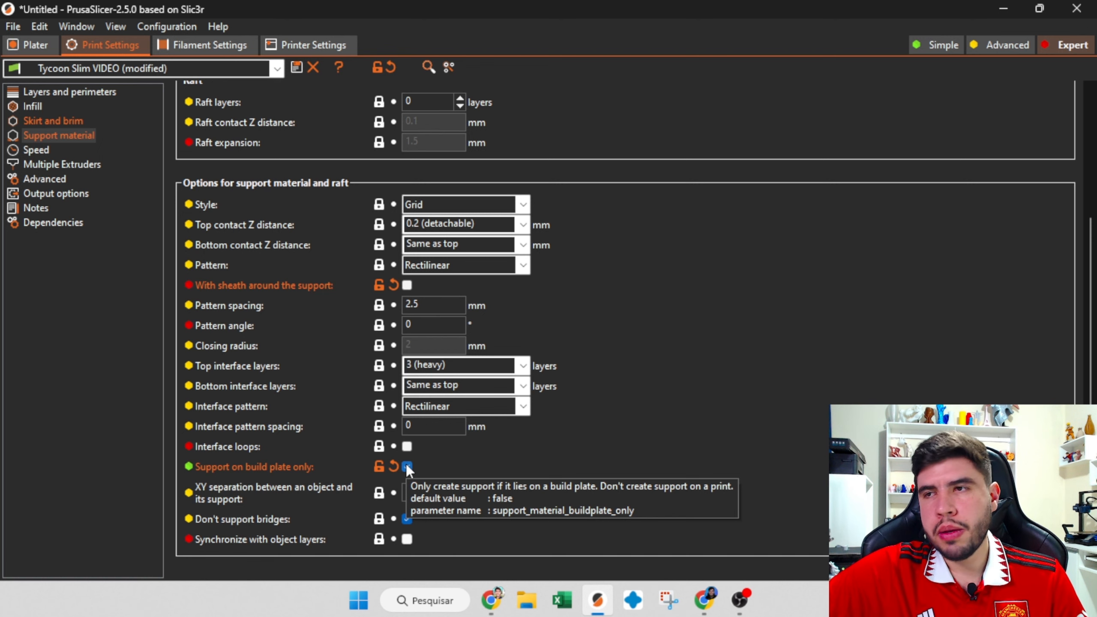
left_click(29, 45)
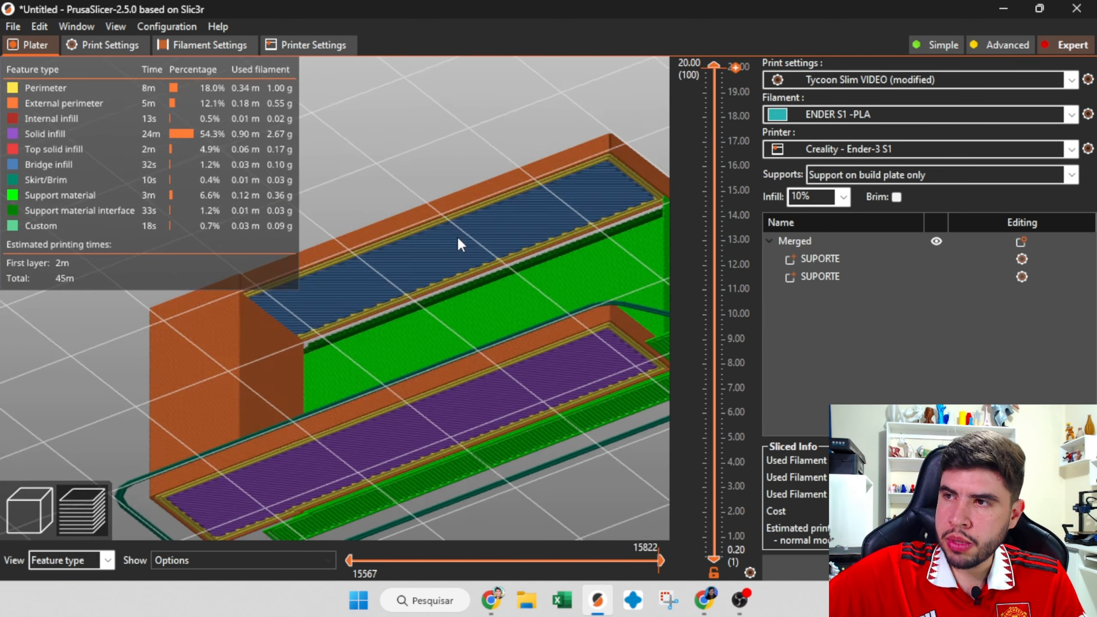
left_click_drag(459, 240, 509, 233)
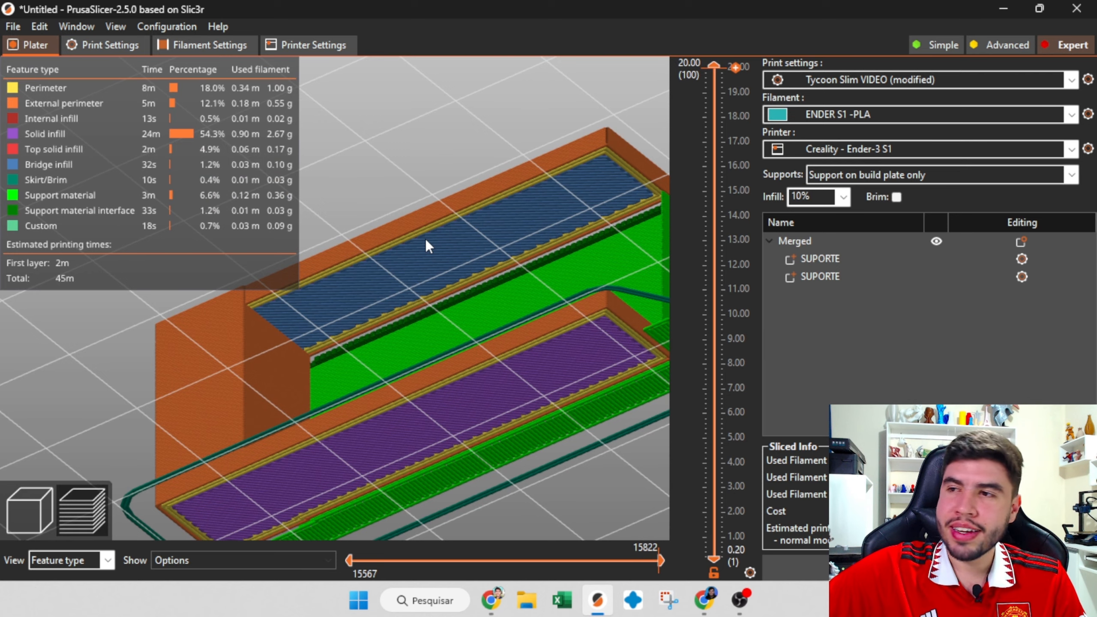
Restore the saved value of the build-plate-only support setting.
left_click(123, 42)
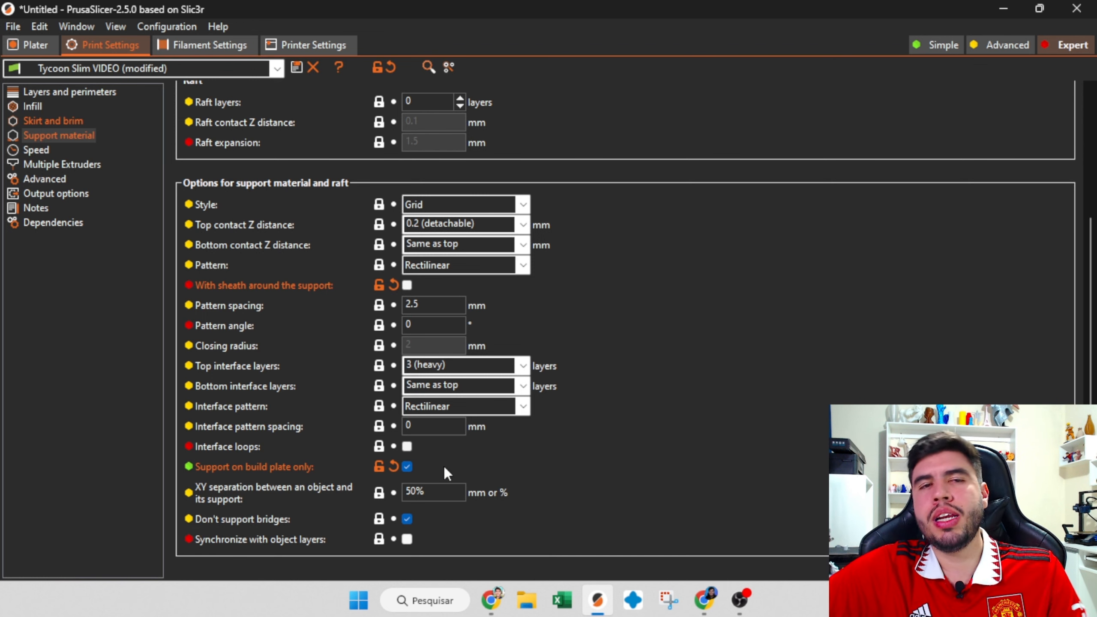
scroll(445, 460, "up", 1)
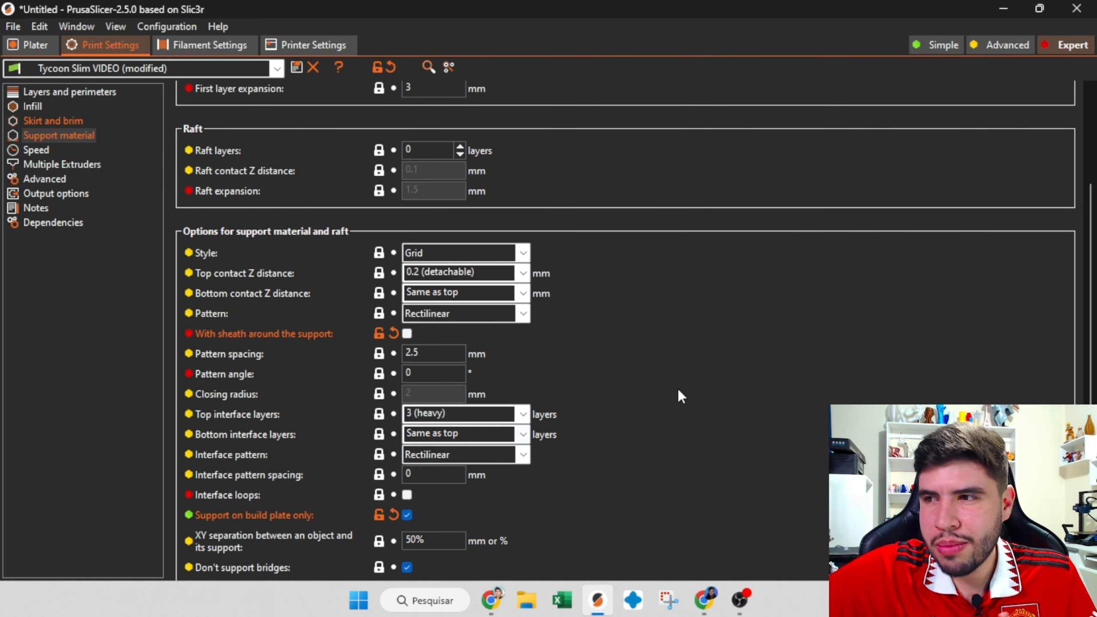
scroll(681, 398, "down", 1)
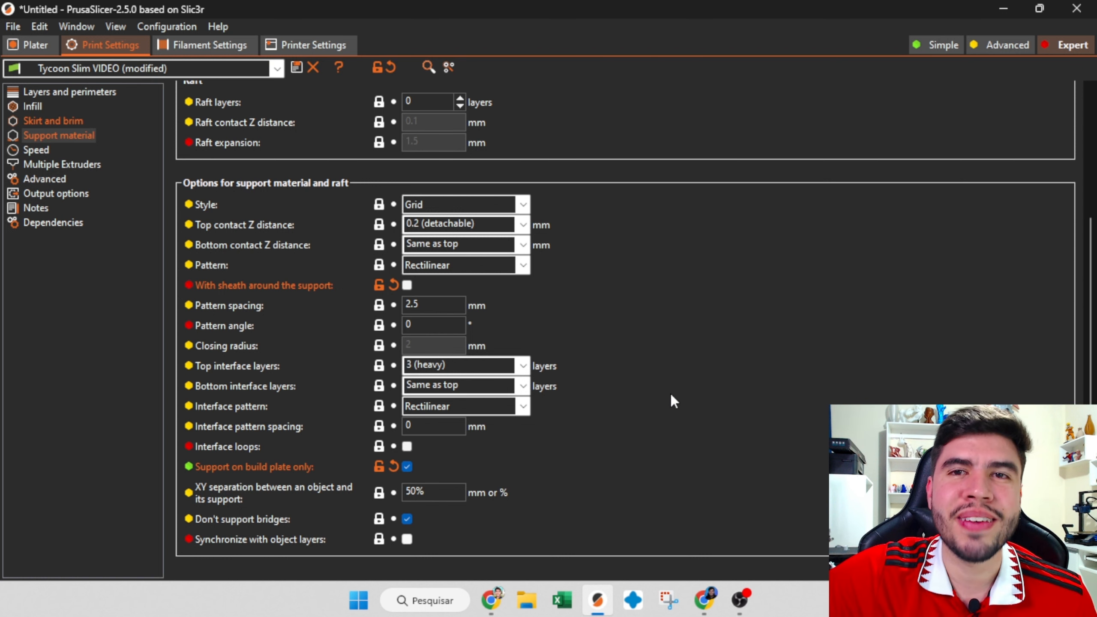
left_click(394, 466)
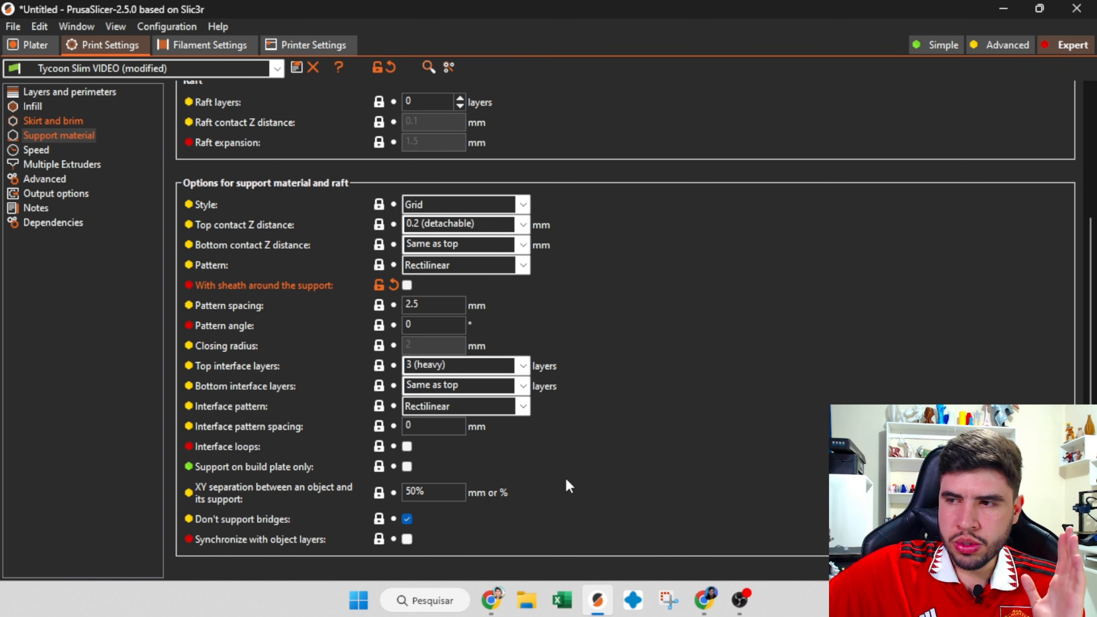
Return to the single SUPORTE part and slice it with supports everywhere for a full-height preview.
double_click(415, 493)
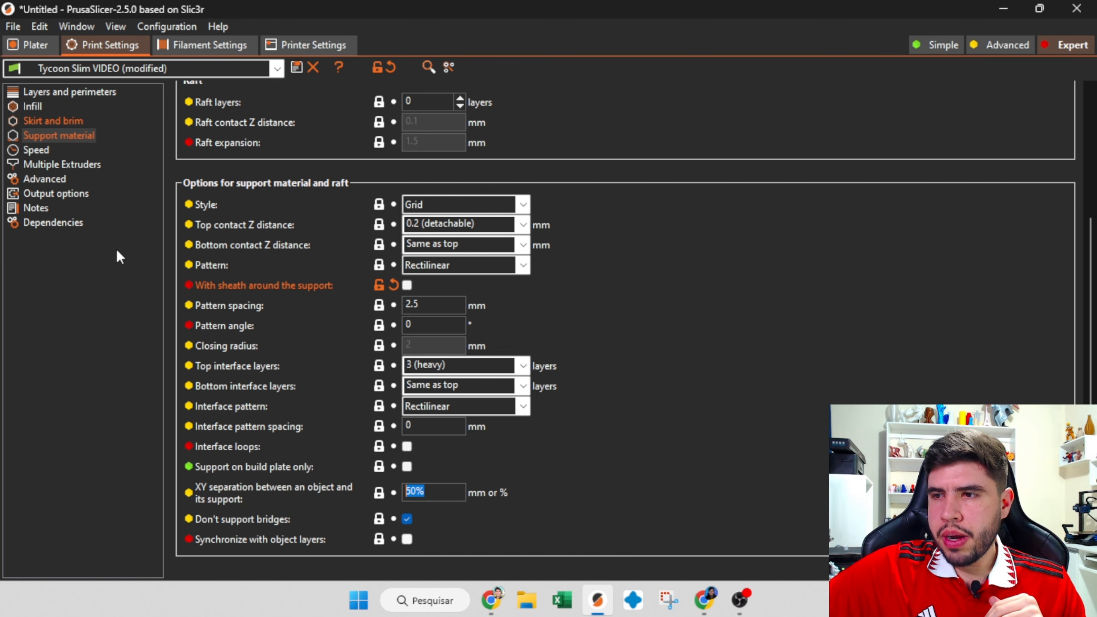
left_click(26, 45)
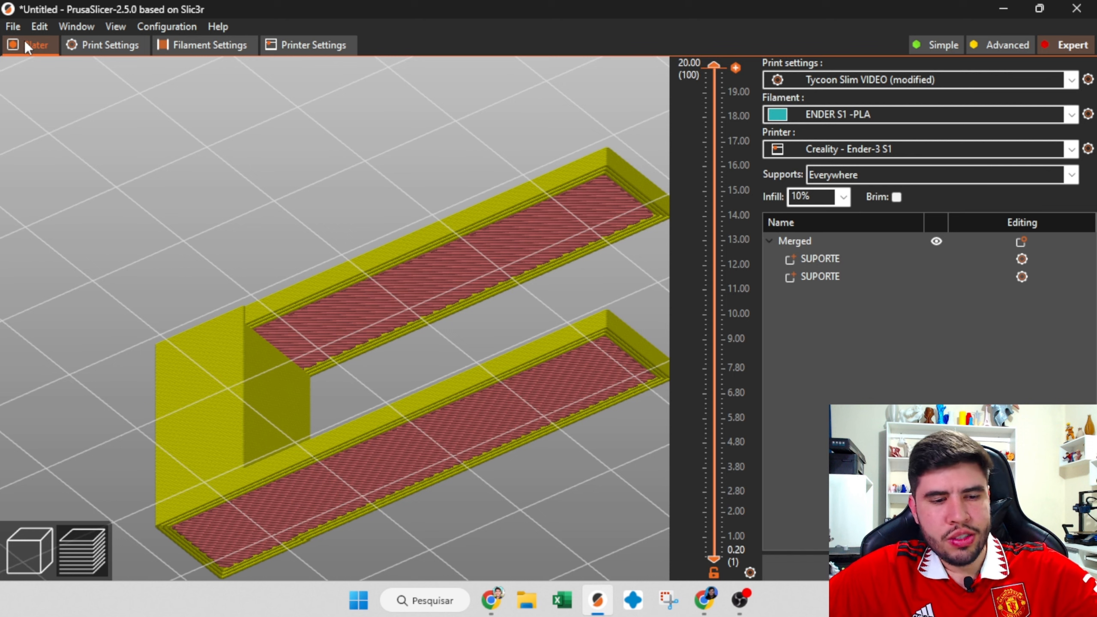
scroll(231, 250, "down", 3)
left_click(16, 561)
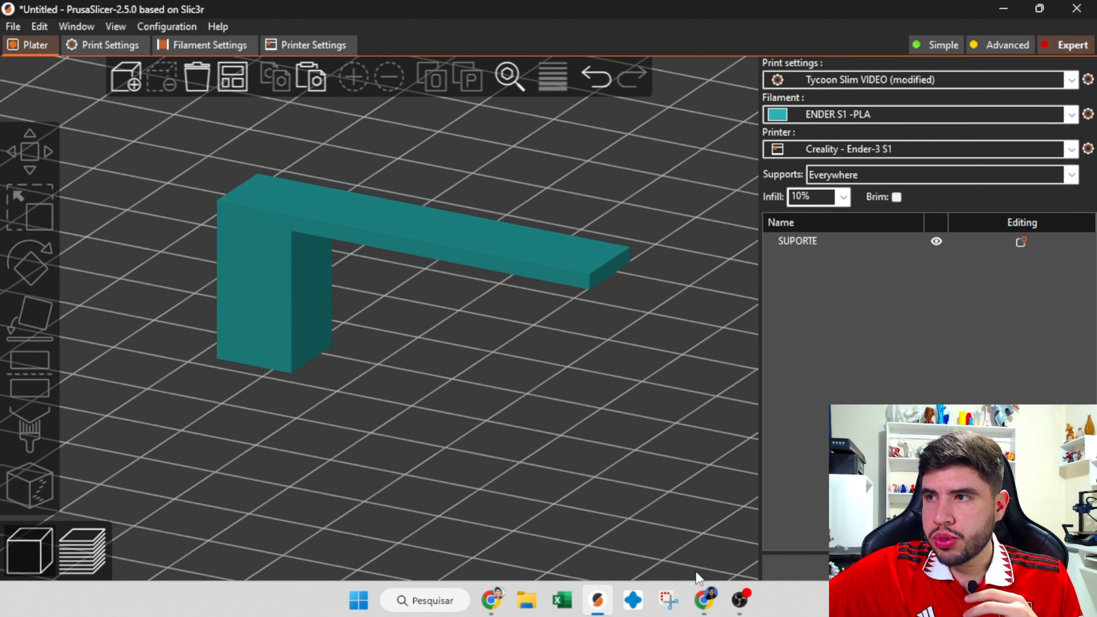
left_click(821, 558)
left_click_drag(453, 440, 475, 432)
mouse_move(713, 65)
left_mouse_down()
mouse_move(740, 305)
mouse_move(713, 65)
left_mouse_up()
Re-slice the part with an XY separation of 5 mm between object and support, and examine the gap beside the column.
left_click(110, 47)
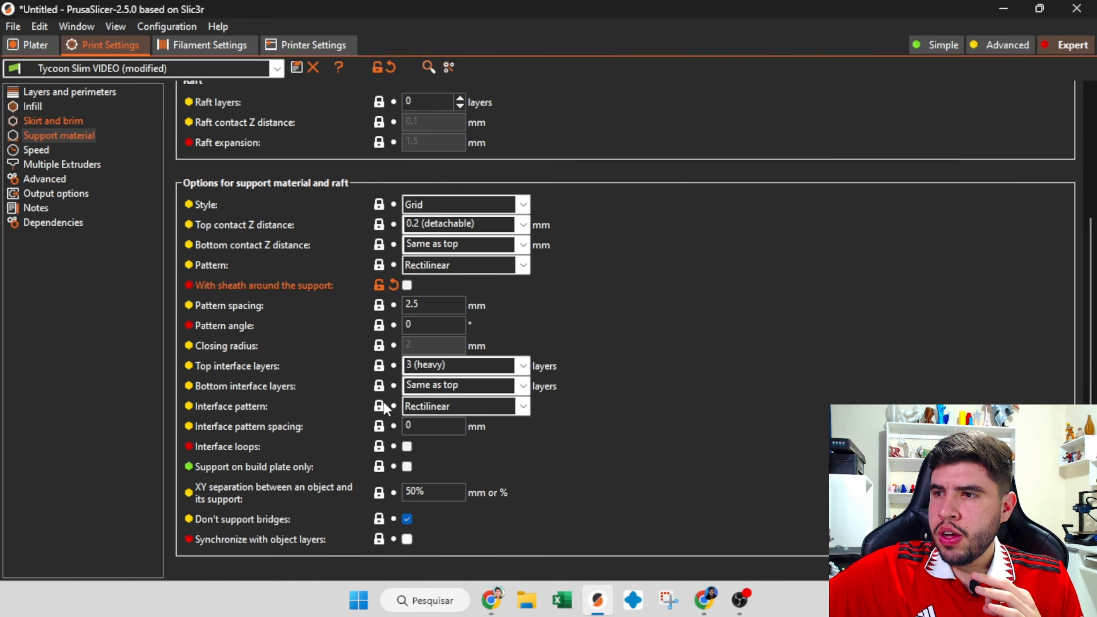
left_click(423, 492)
type("5")
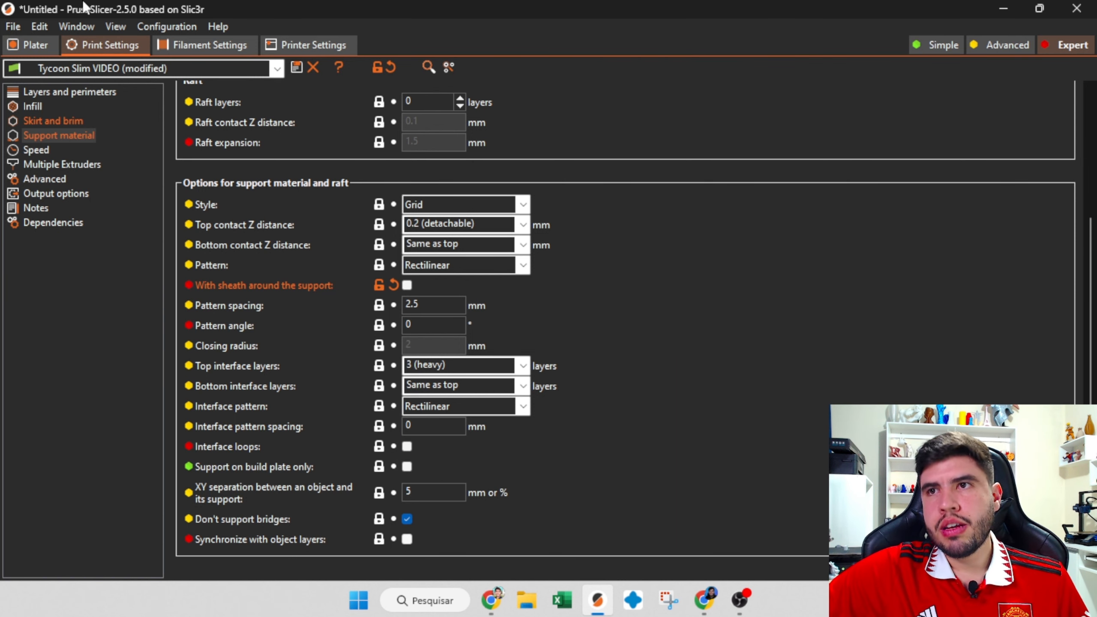
left_click(43, 47)
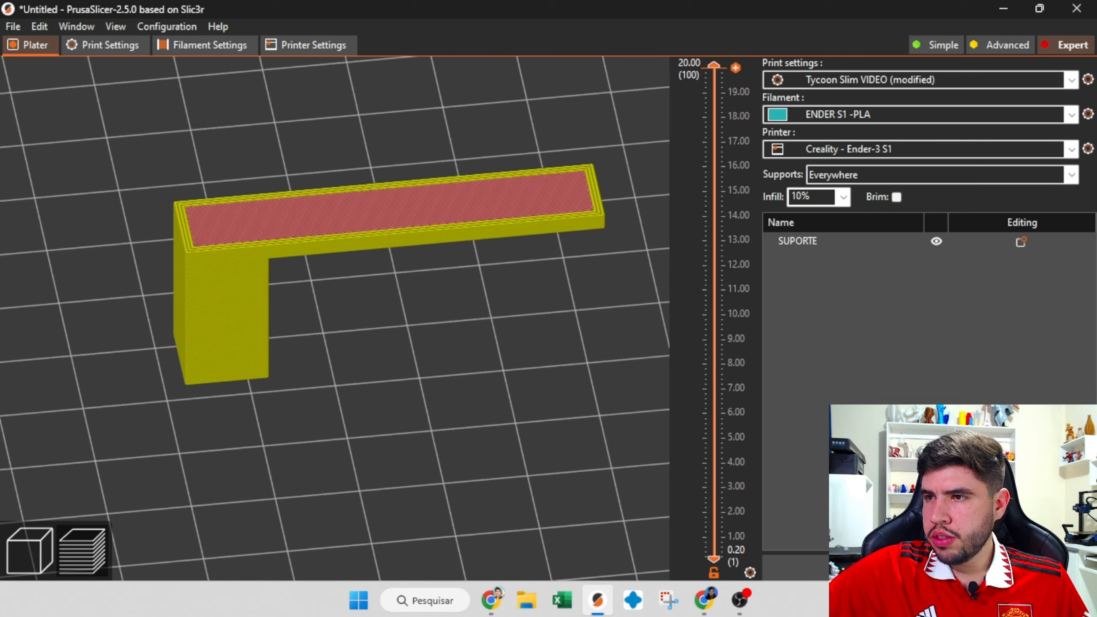
left_click(856, 562)
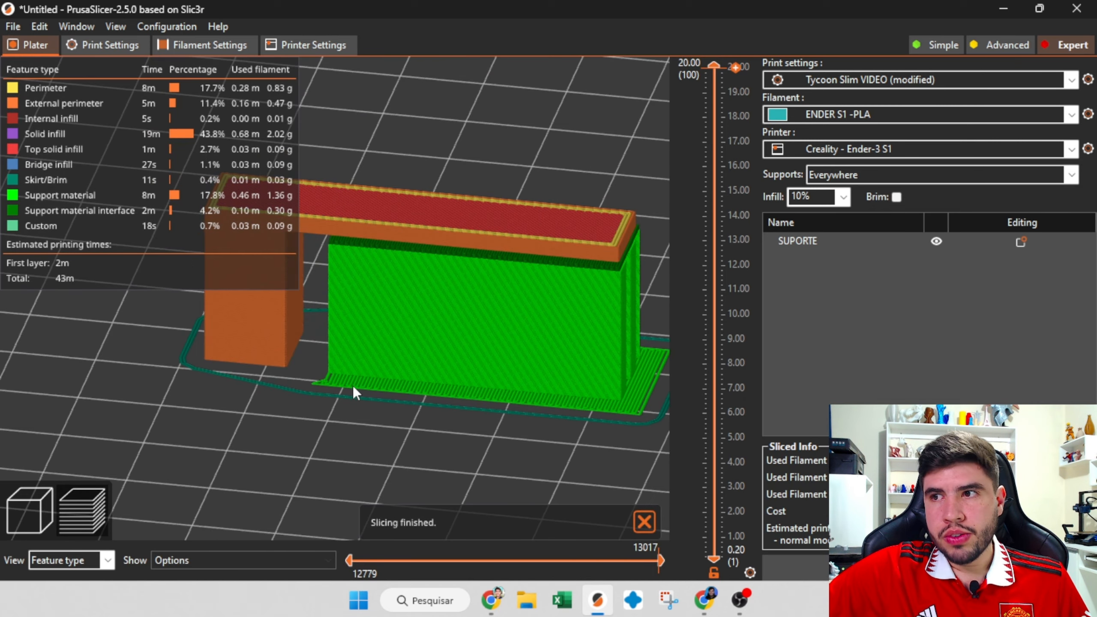
scroll(353, 386, "up", 5)
left_click_drag(338, 393, 361, 398)
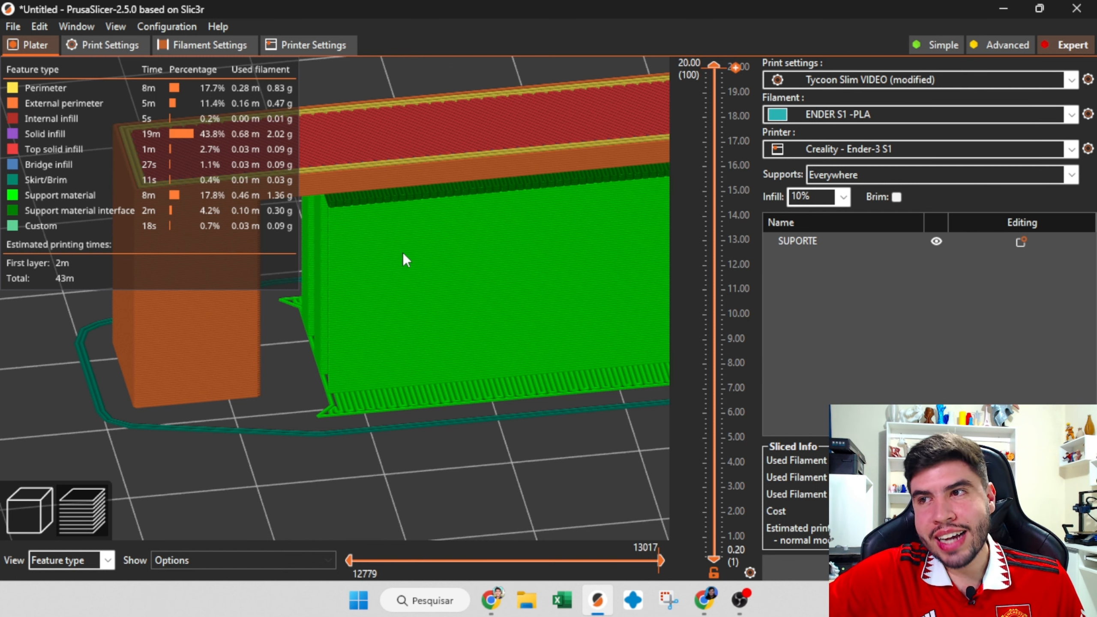
left_click_drag(370, 329, 389, 370)
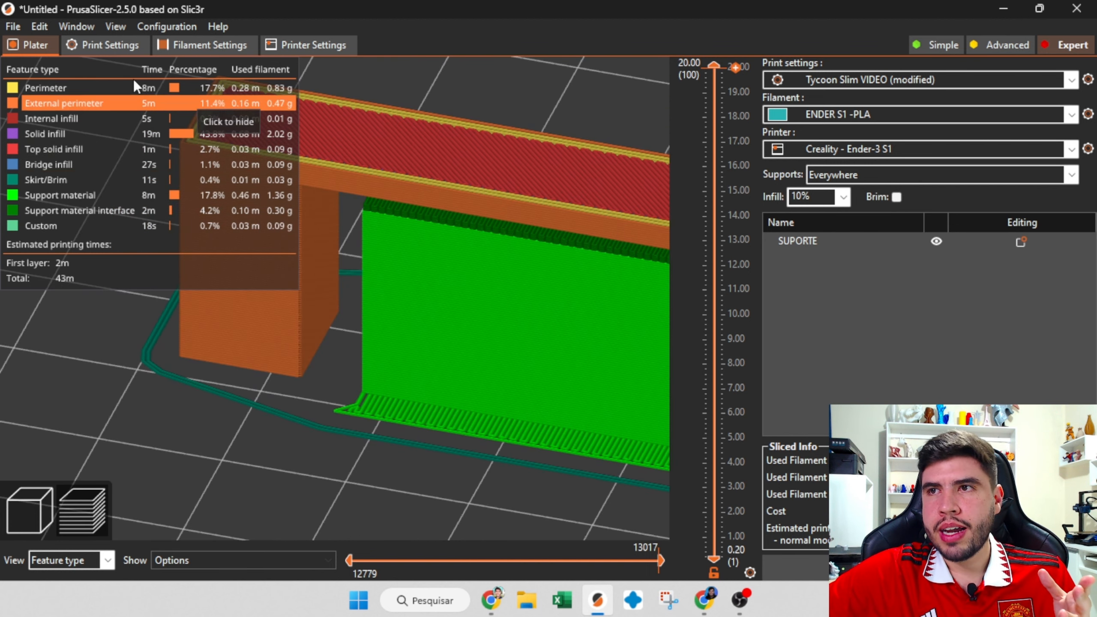
Set the XY separation between the object and its support to 0.4 mm.
left_click(101, 43)
double_click(422, 498)
type("0.")
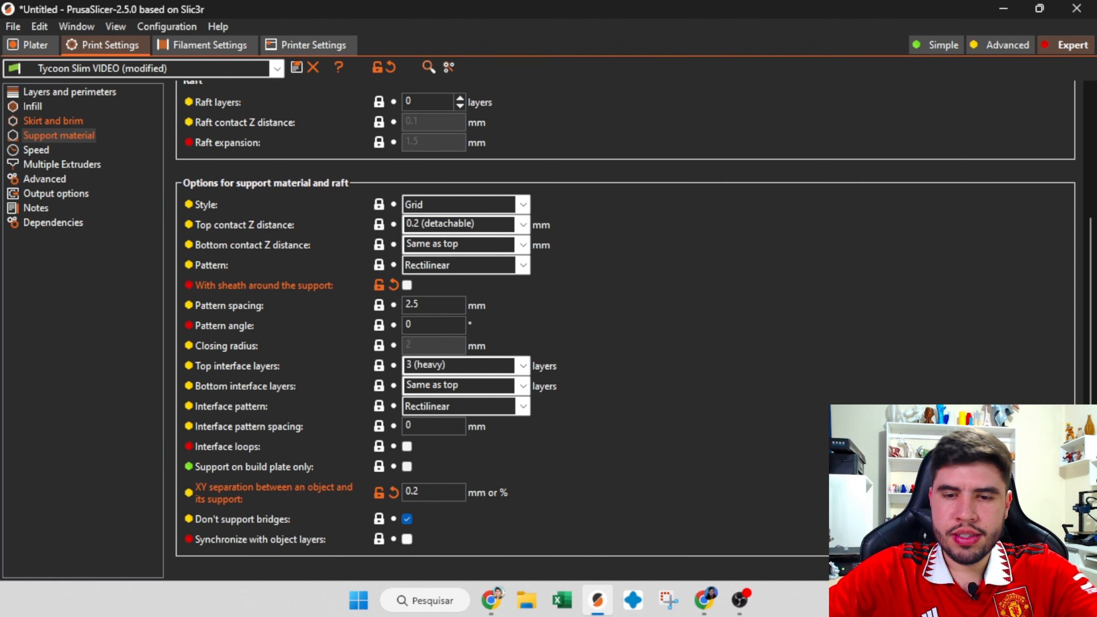
type("2=")
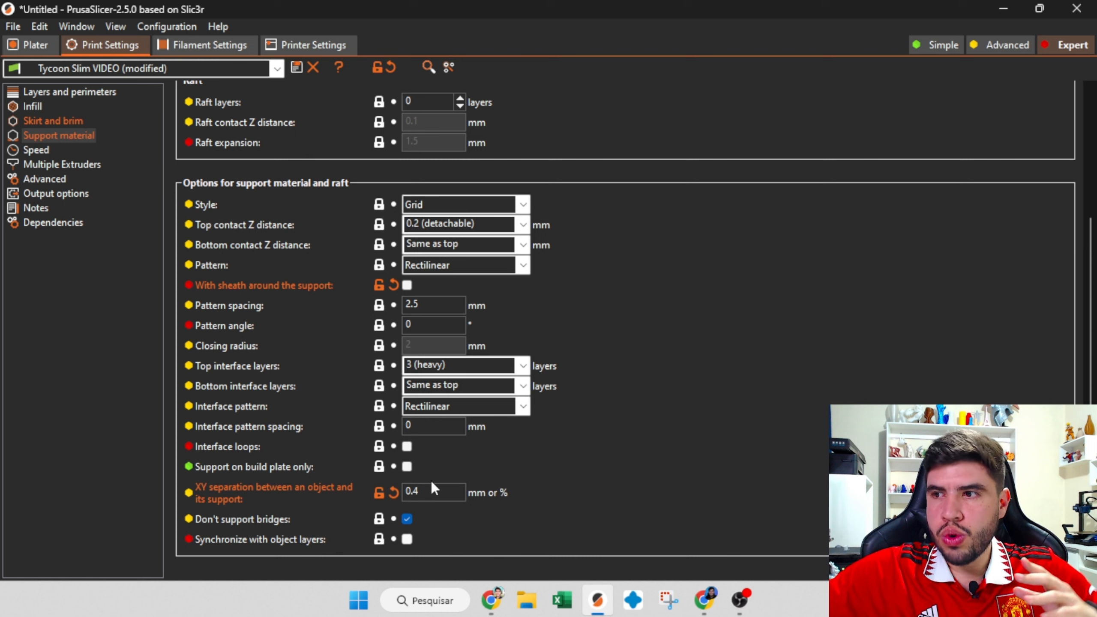
Slice the part with the 0.4 mm XY separation and examine the gap between column and support at the 18.20 mm layer.
left_click(34, 44)
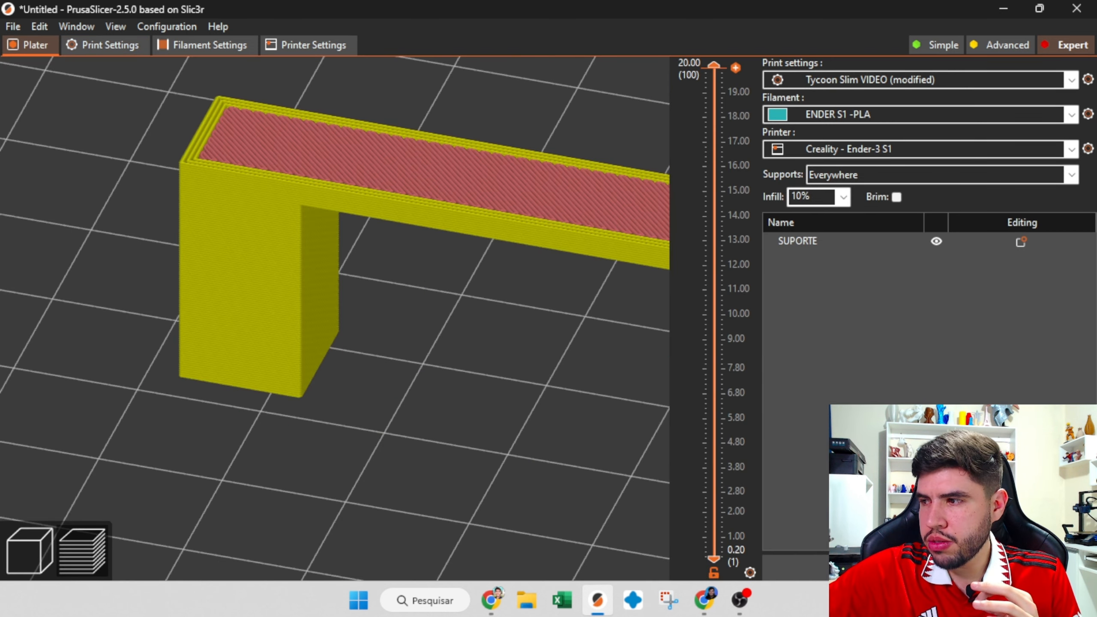
scroll(425, 328, "up", 5)
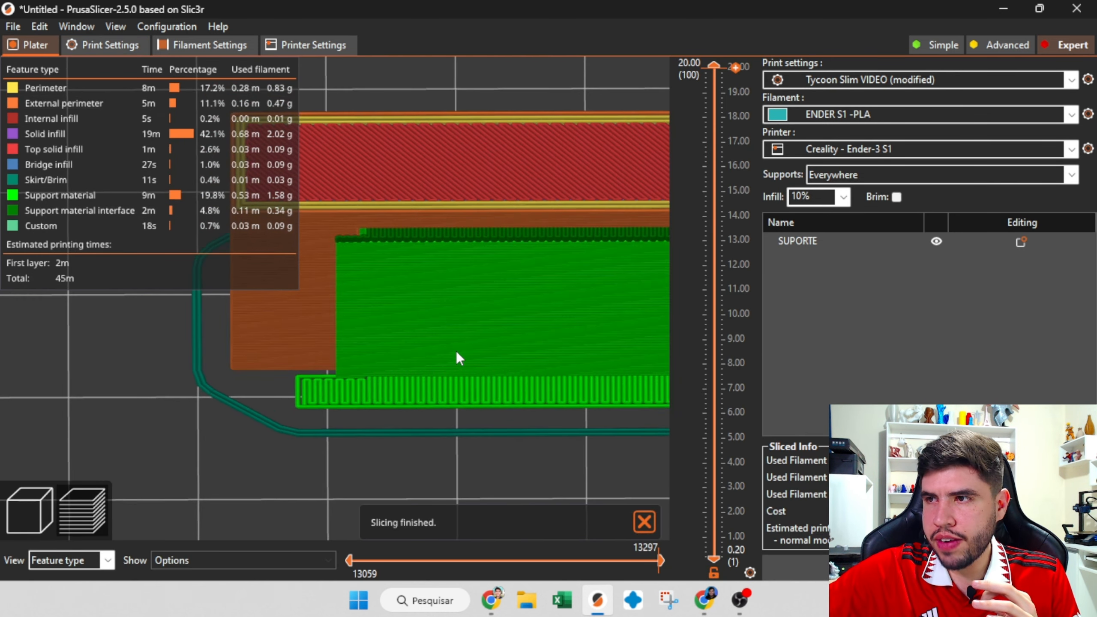
right_click_drag(444, 276, 507, 398)
scroll(514, 384, "up", 3)
left_click_drag(717, 68, 714, 113)
scroll(502, 204, "up", 1)
scroll(502, 204, "up", 2)
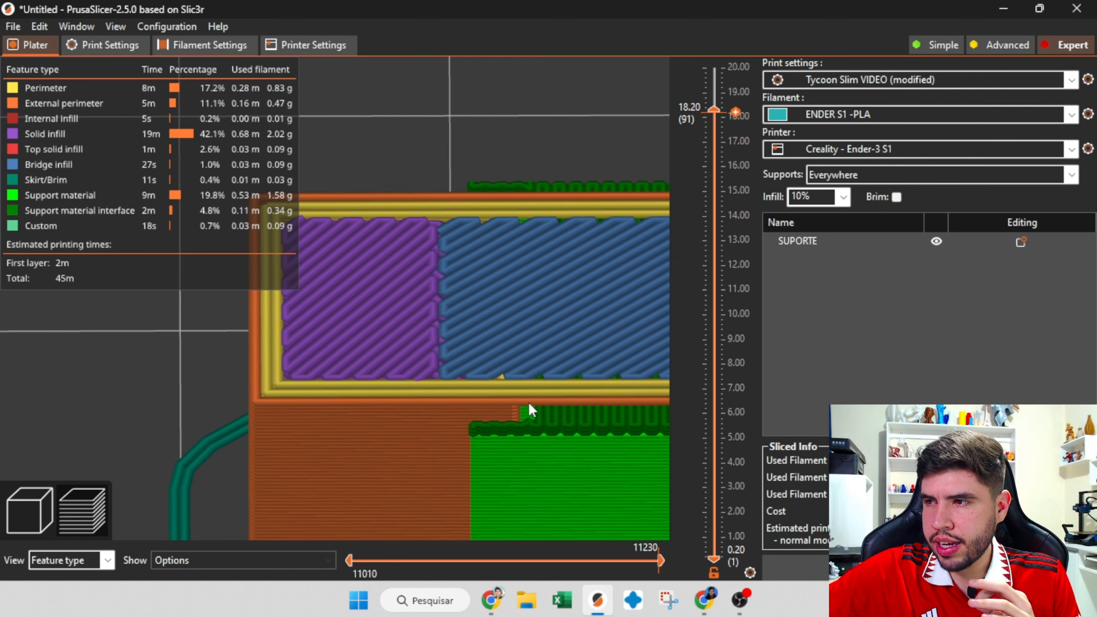
scroll(458, 306, "up", 5)
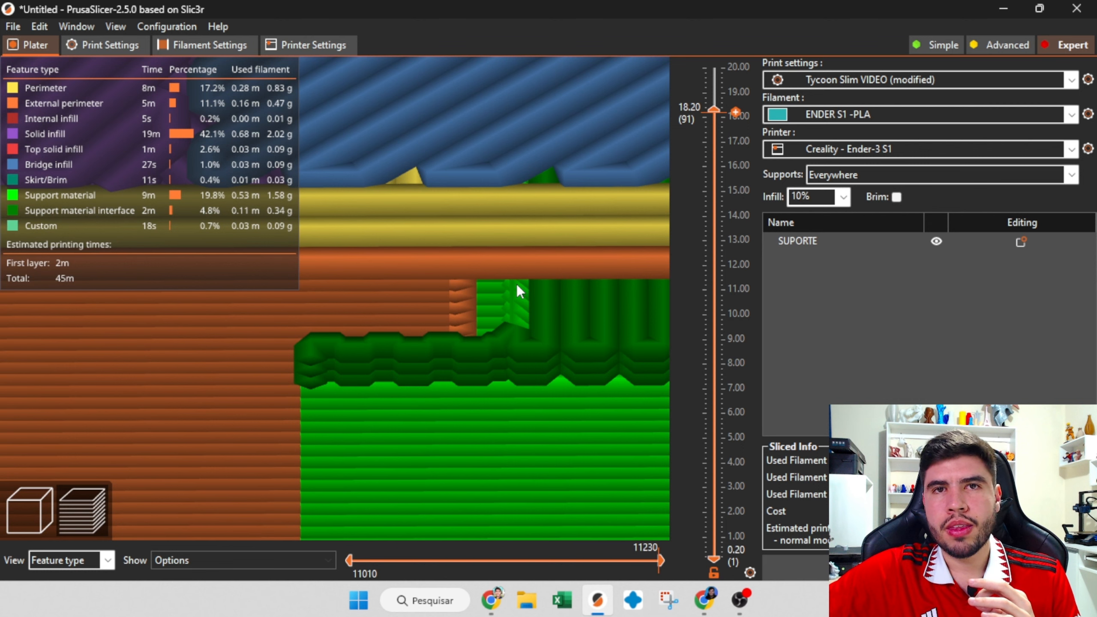
scroll(553, 288, "down", 3)
left_click_drag(554, 289, 510, 307)
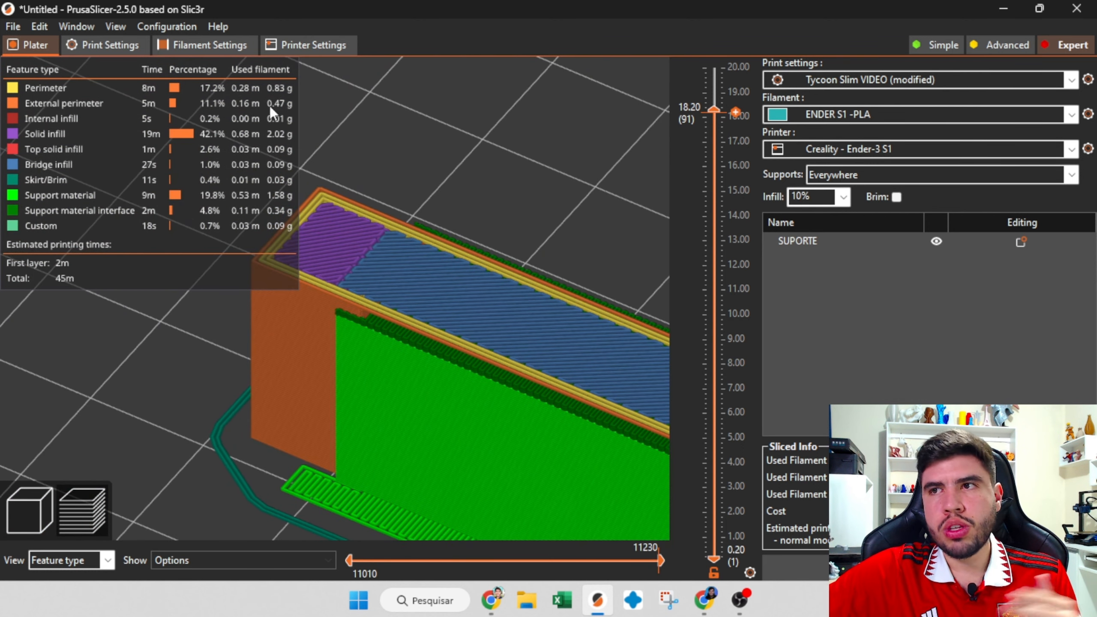
Set the XY separation between object and support to 0.8 mm, re-slice, and examine the gap beside the column.
left_click(129, 45)
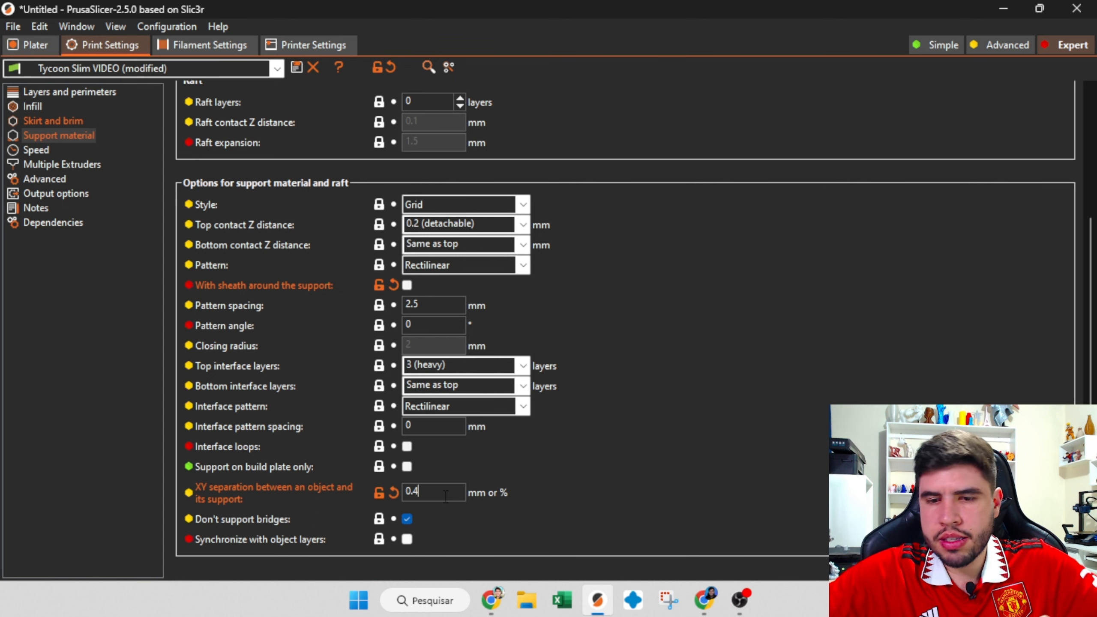
key("BackSpace")
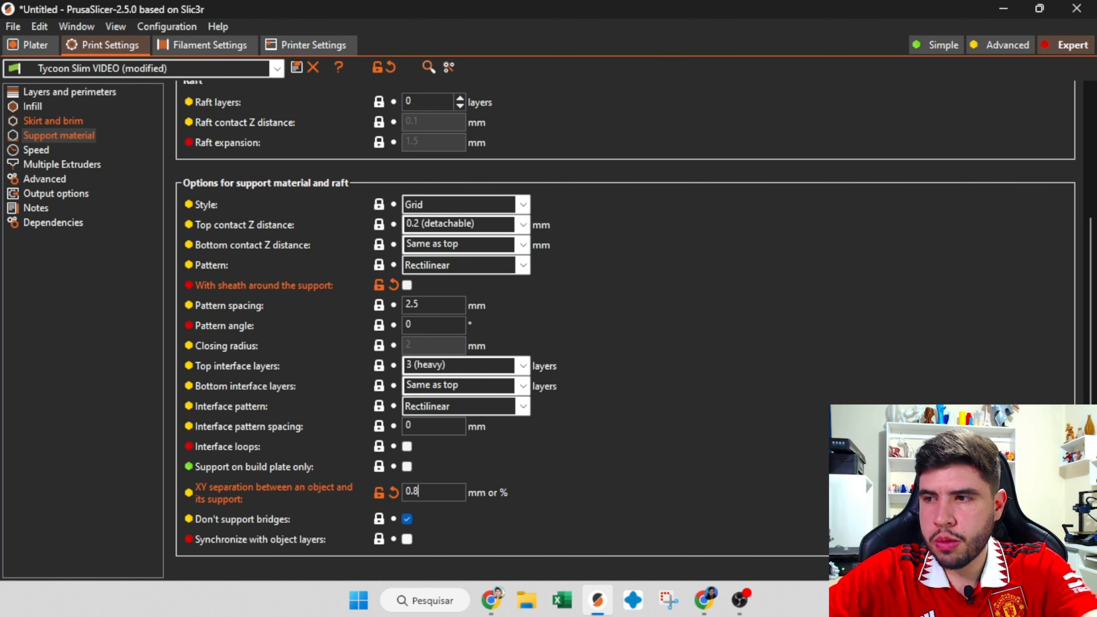
type("8")
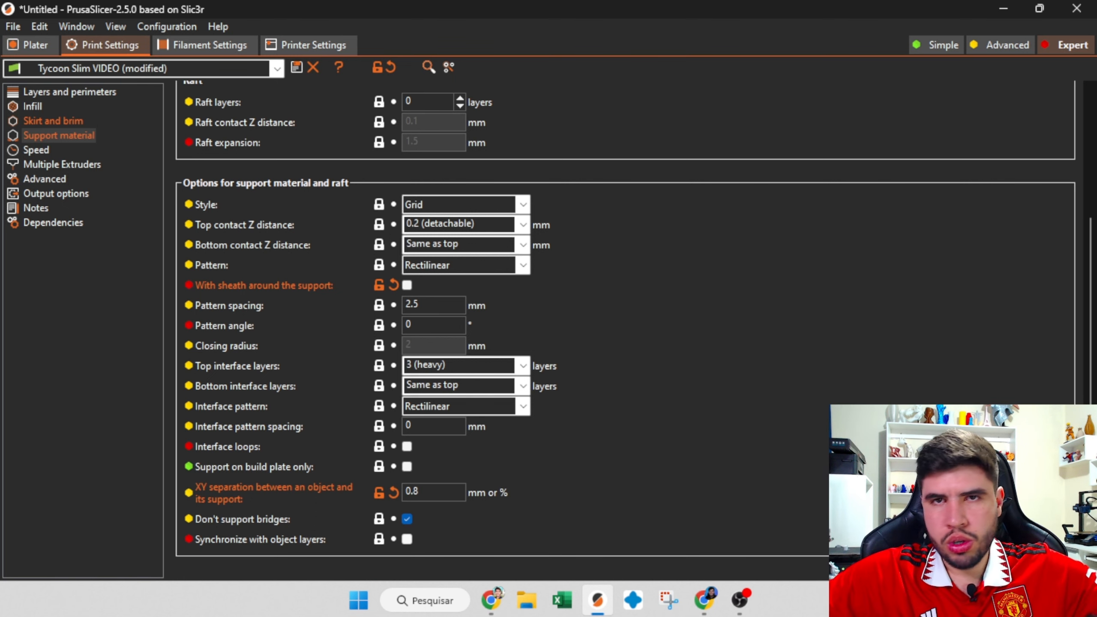
left_click(34, 41)
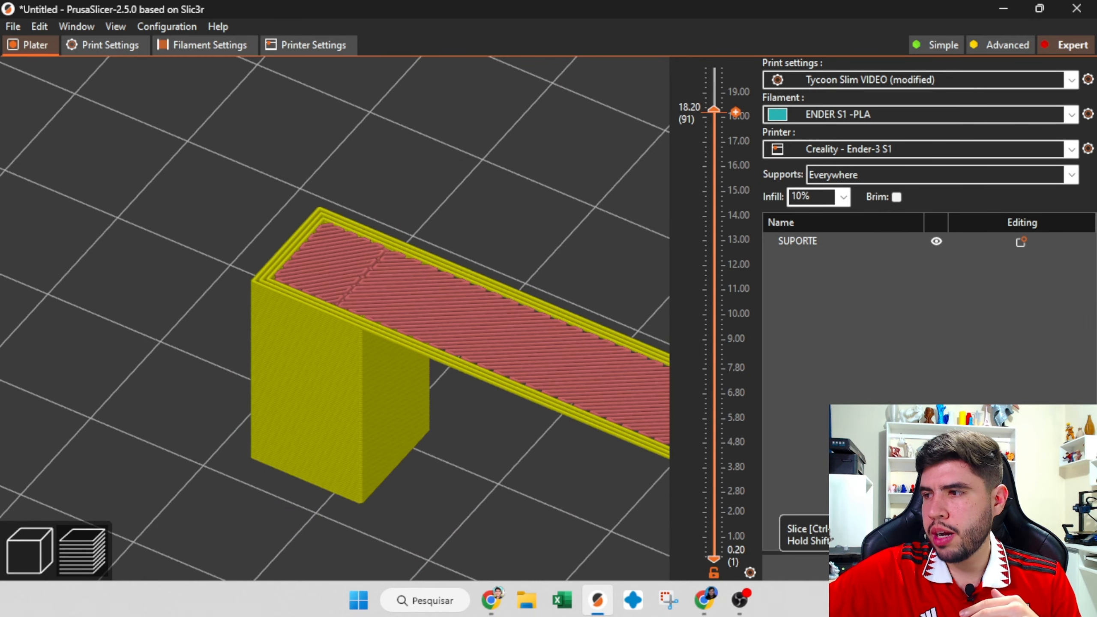
left_click(868, 567)
left_click_drag(371, 431, 401, 423)
scroll(392, 372, "up", 3)
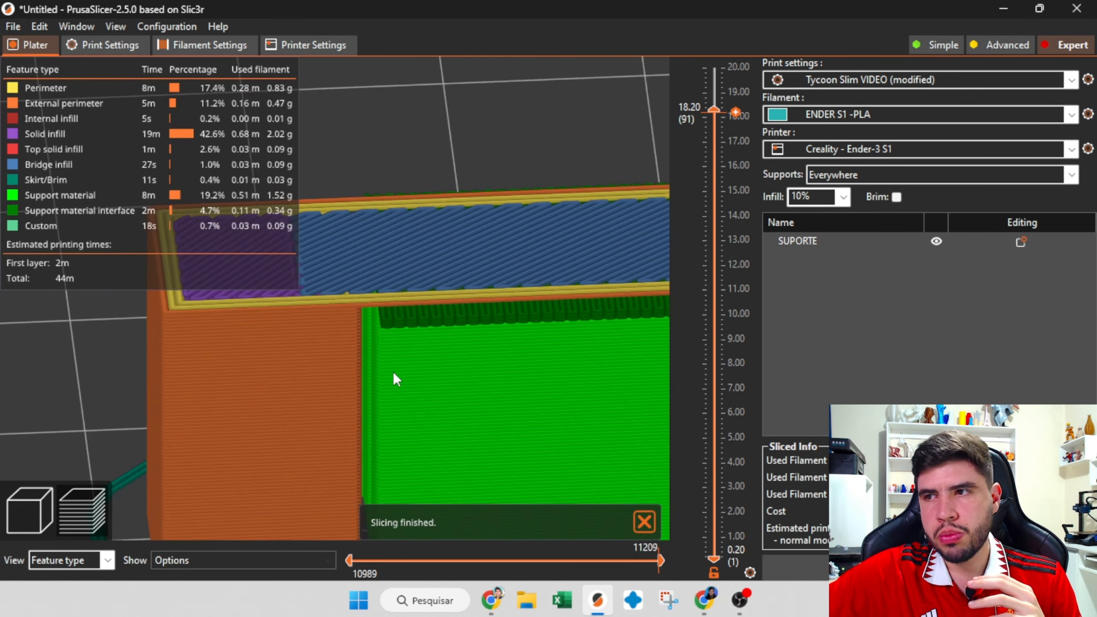
mouse_move(393, 373)
left_mouse_down()
mouse_move(391, 349)
mouse_move(403, 366)
left_mouse_up()
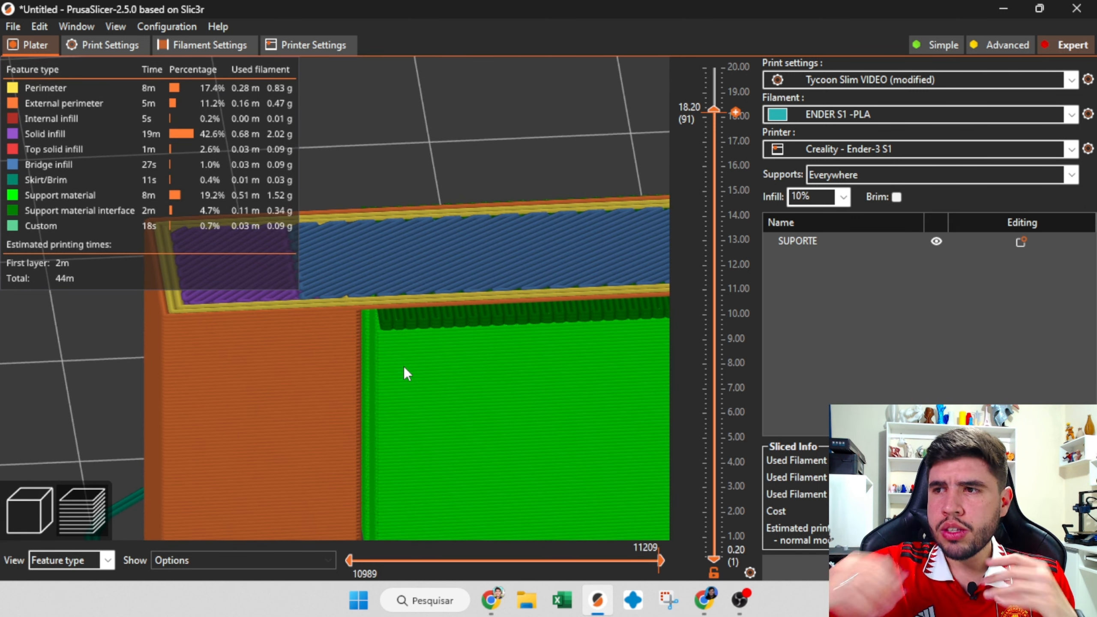
Restore the XY separation between the object and its support to its saved value of 50%.
left_click(120, 51)
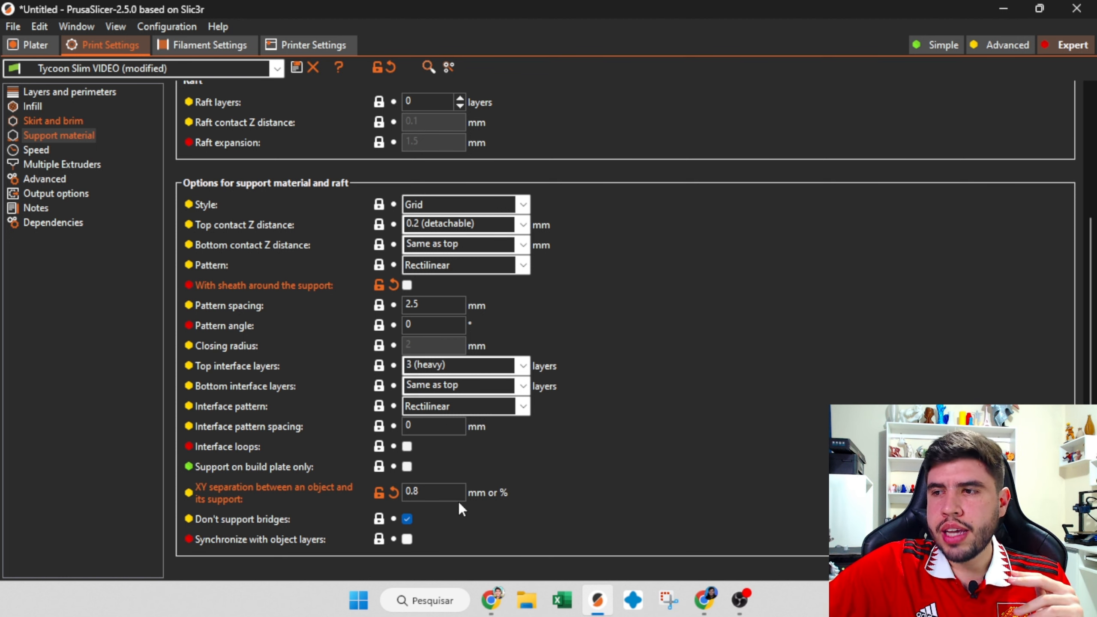
left_click(393, 493)
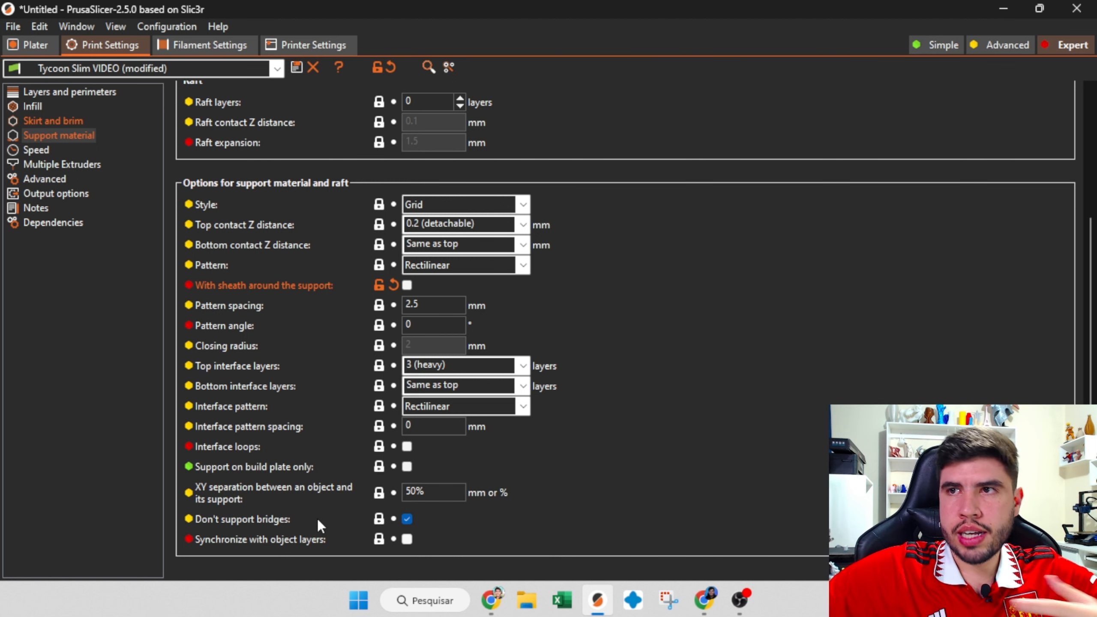
Review the descriptions of the Detect bridging perimeters and Don't support bridges options in the print settings.
left_click(72, 93)
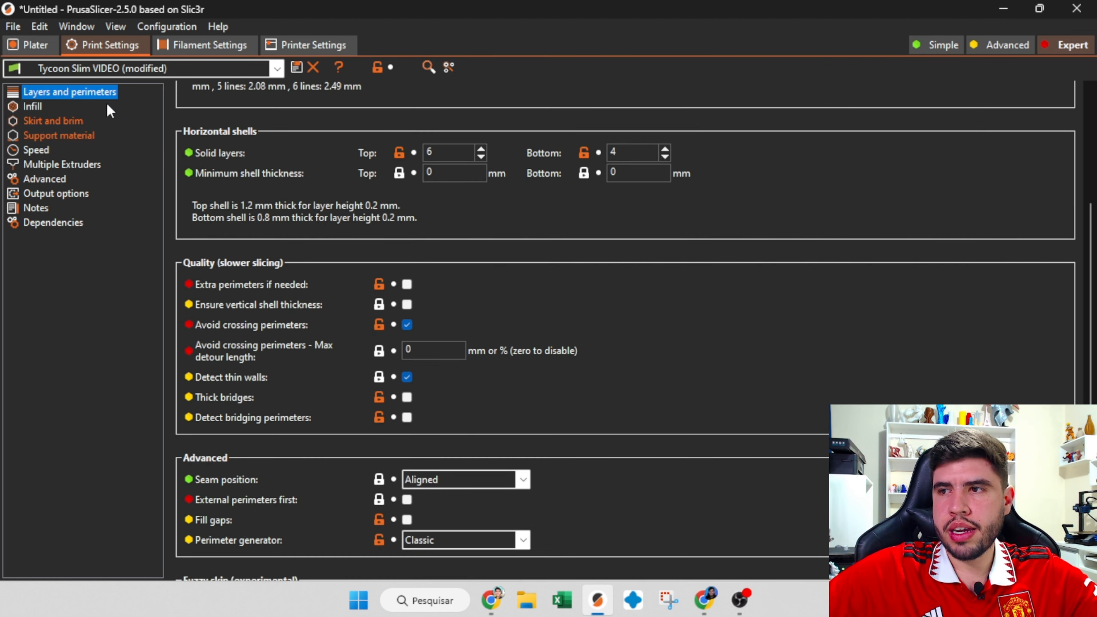
scroll(588, 357, "down", 3)
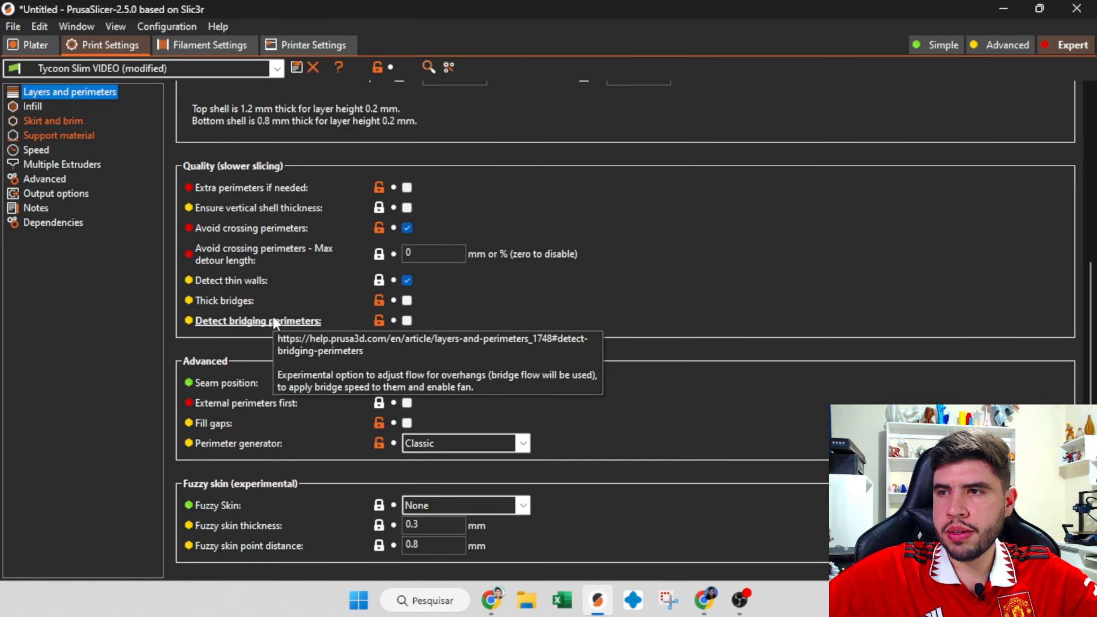
left_click(42, 46)
scroll(537, 379, "down", 2)
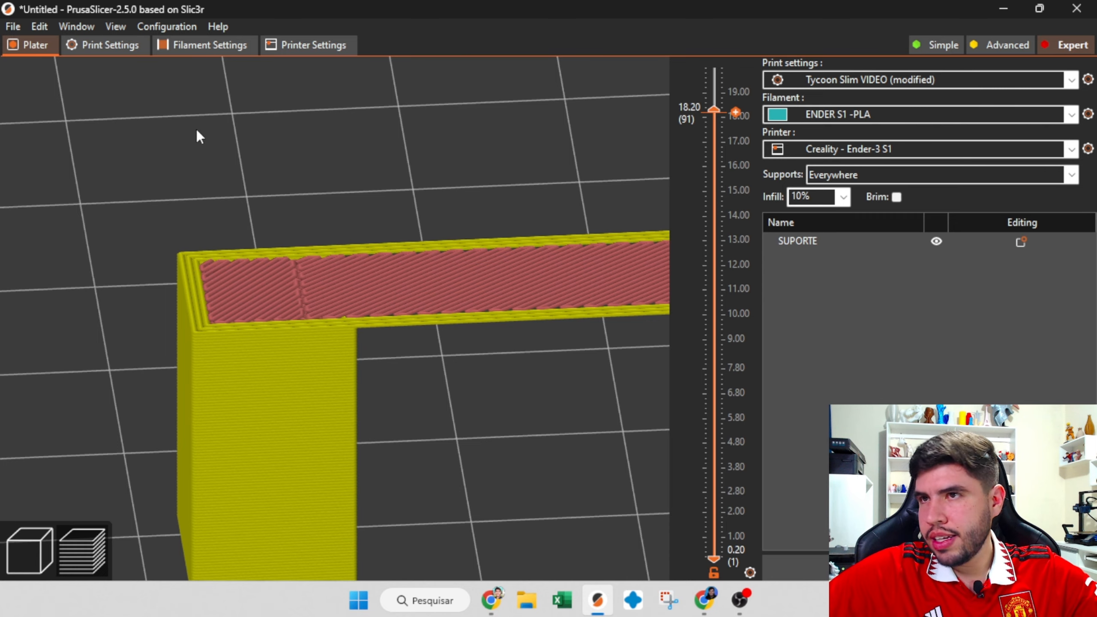
left_click(122, 50)
left_click(41, 135)
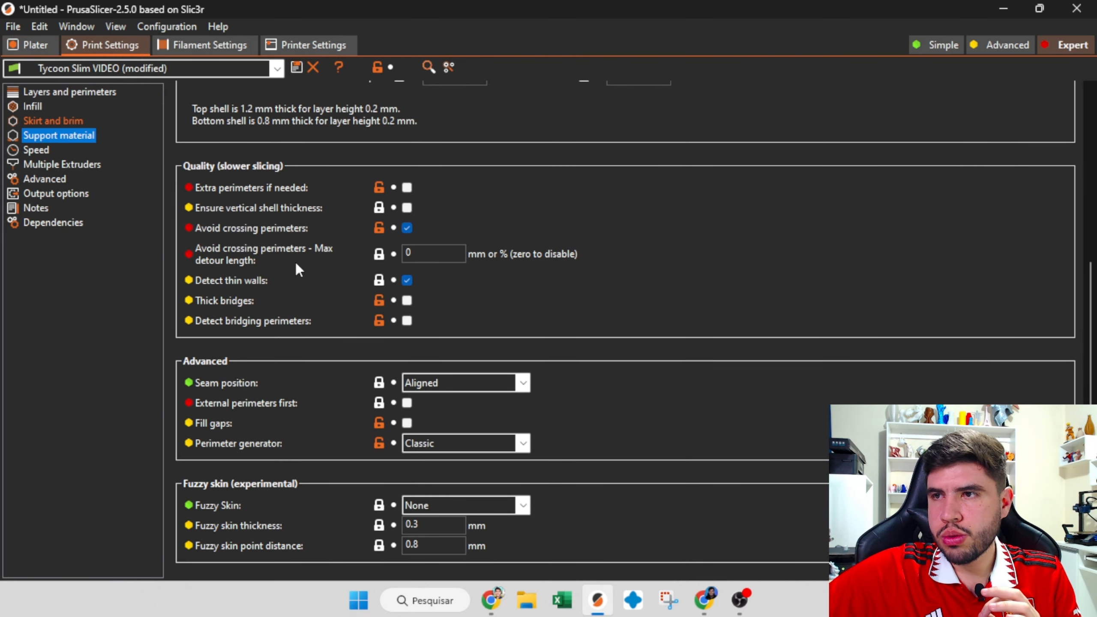
mouse_move(230, 519)
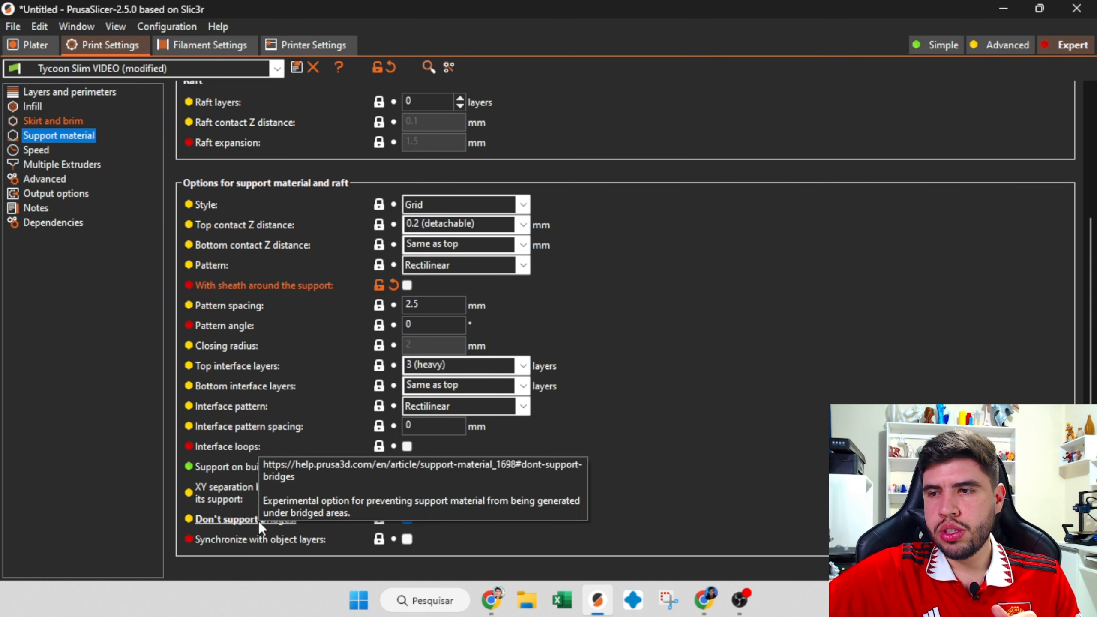
Enable Detect bridging perimeters, re-slice the part, and preview it at the full 20.00 mm height.
left_click(75, 92)
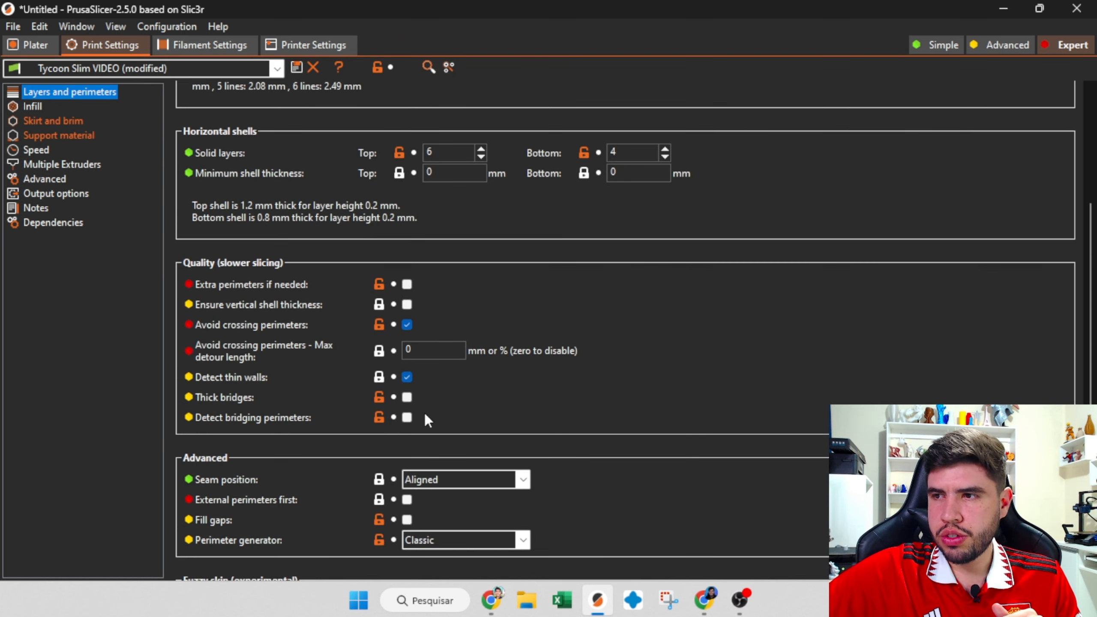
left_click(33, 45)
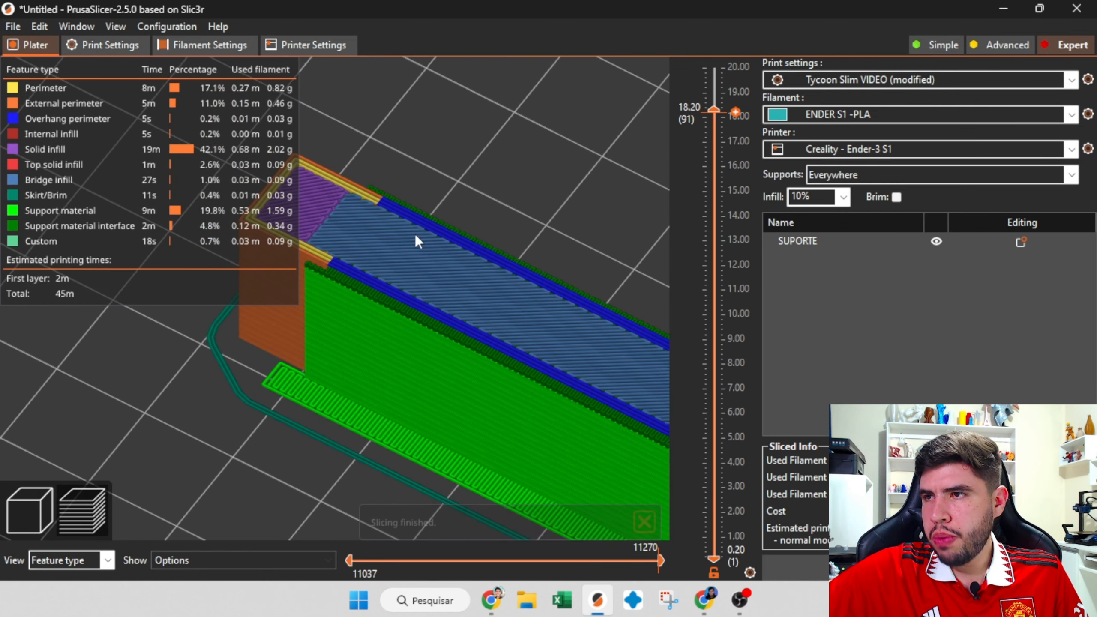
left_click_drag(718, 113, 697, 9)
scroll(369, 327, "down", 3)
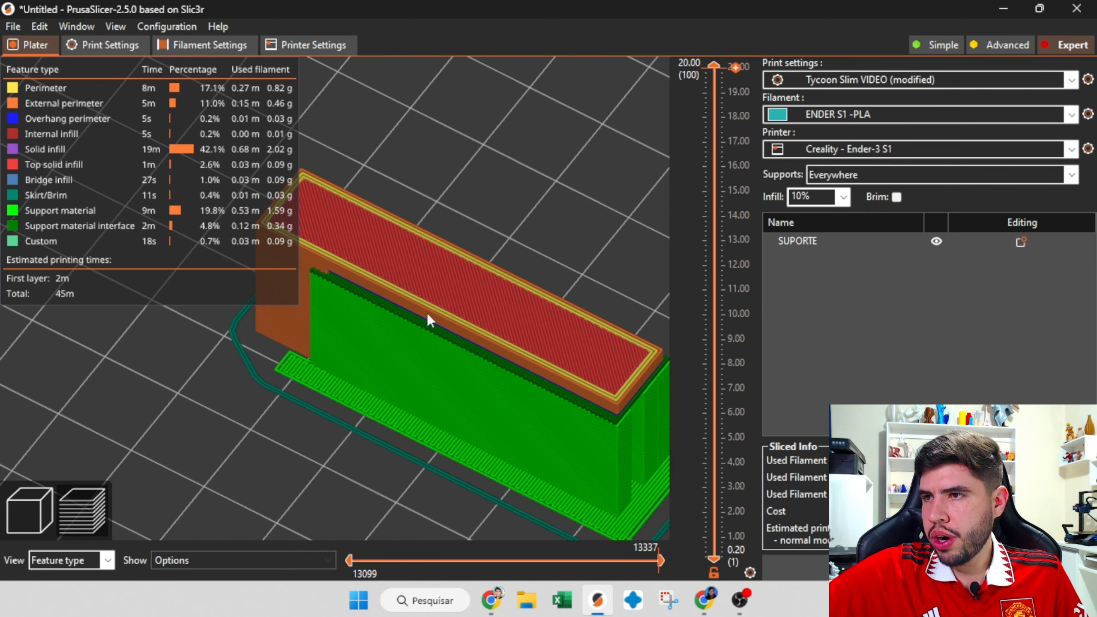
right_click_drag(472, 310, 454, 328)
left_click_drag(602, 417, 588, 396)
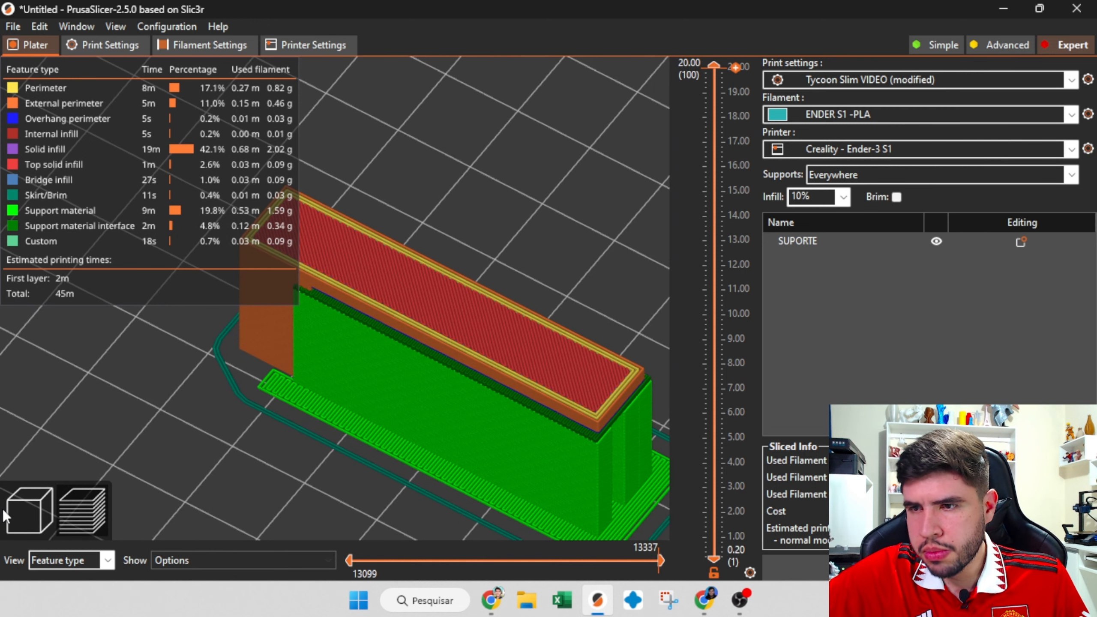
Widen the SUPORTE part along the Y axis with the Scale tool and slice it again.
left_click(48, 499)
left_click(356, 267)
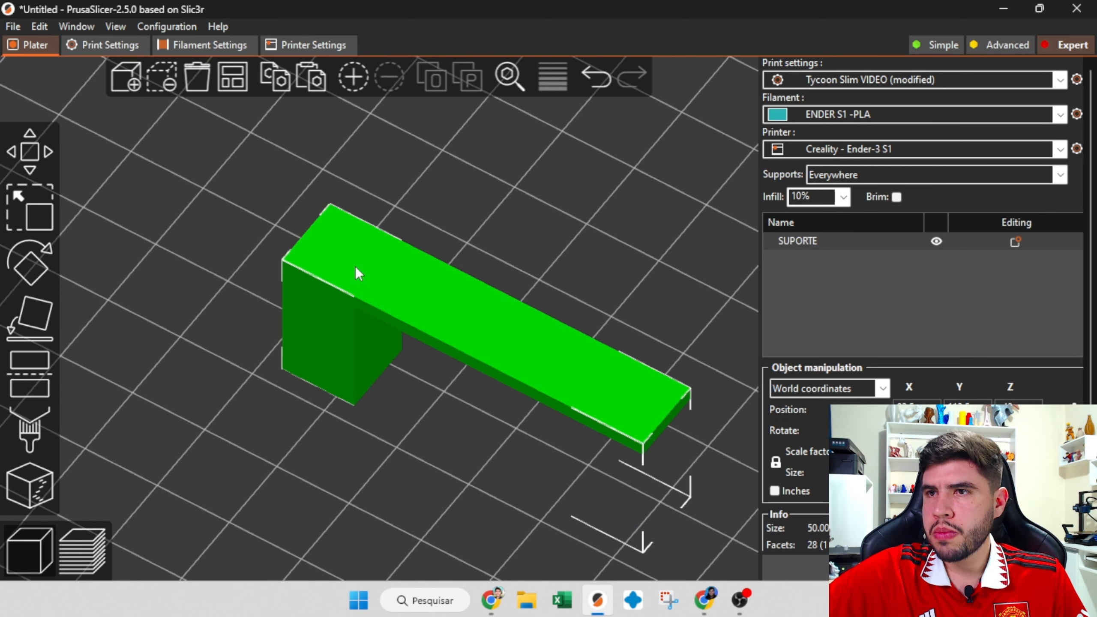
key("s")
left_click_drag(443, 429, 280, 554)
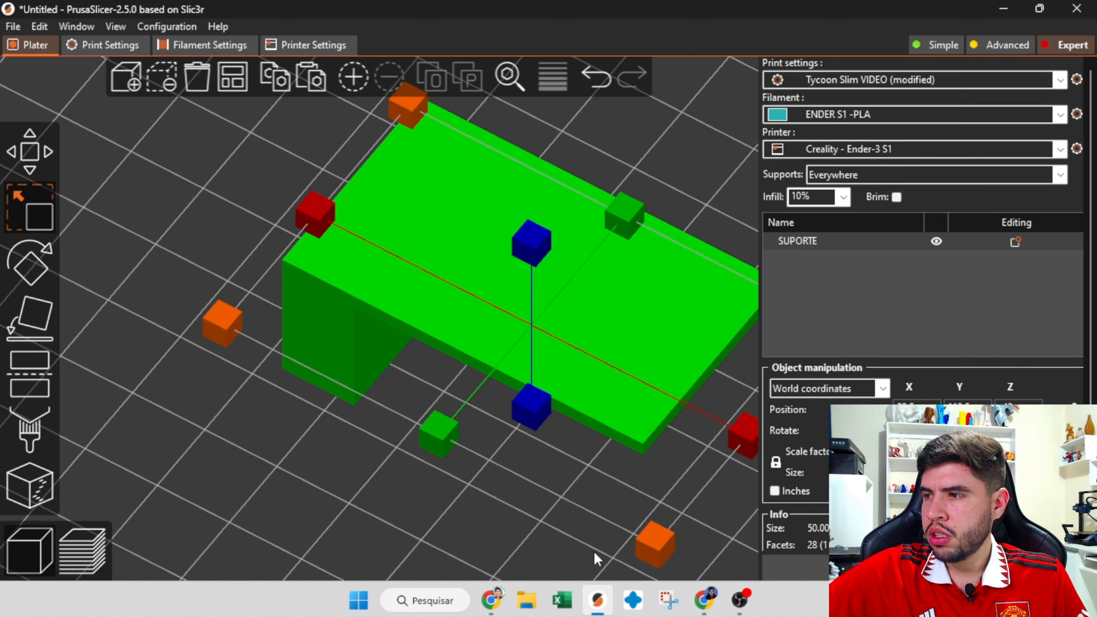
key("Tab")
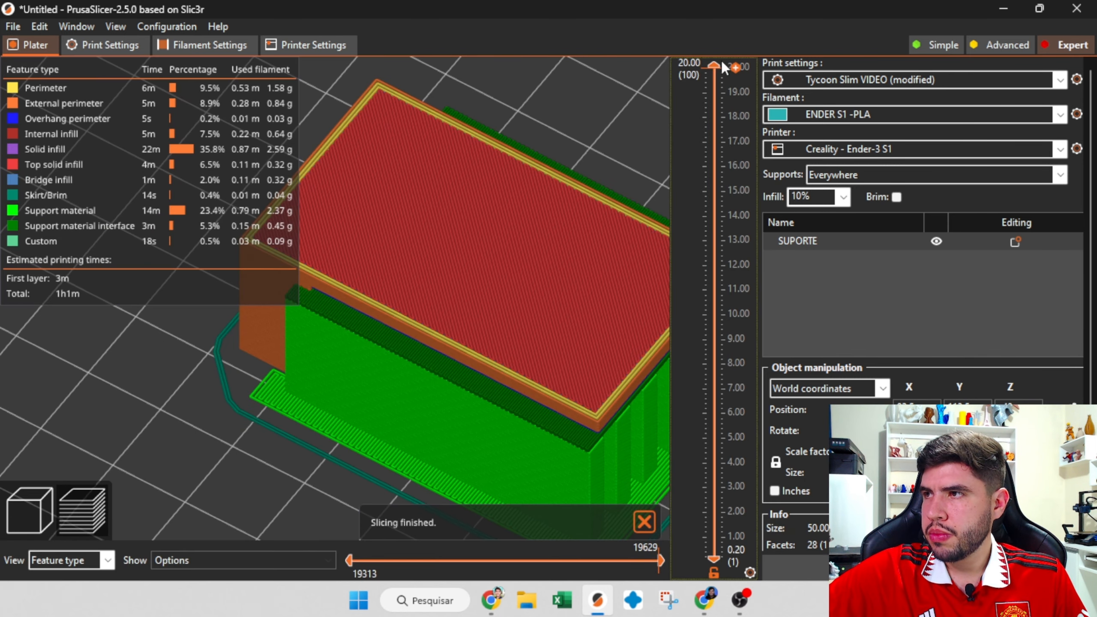
Compare the 17.80 mm and 18.20 mm layers of the widened part to examine the support beneath the bridge.
left_click_drag(722, 60, 700, 124)
left_click_drag(626, 172, 475, 329)
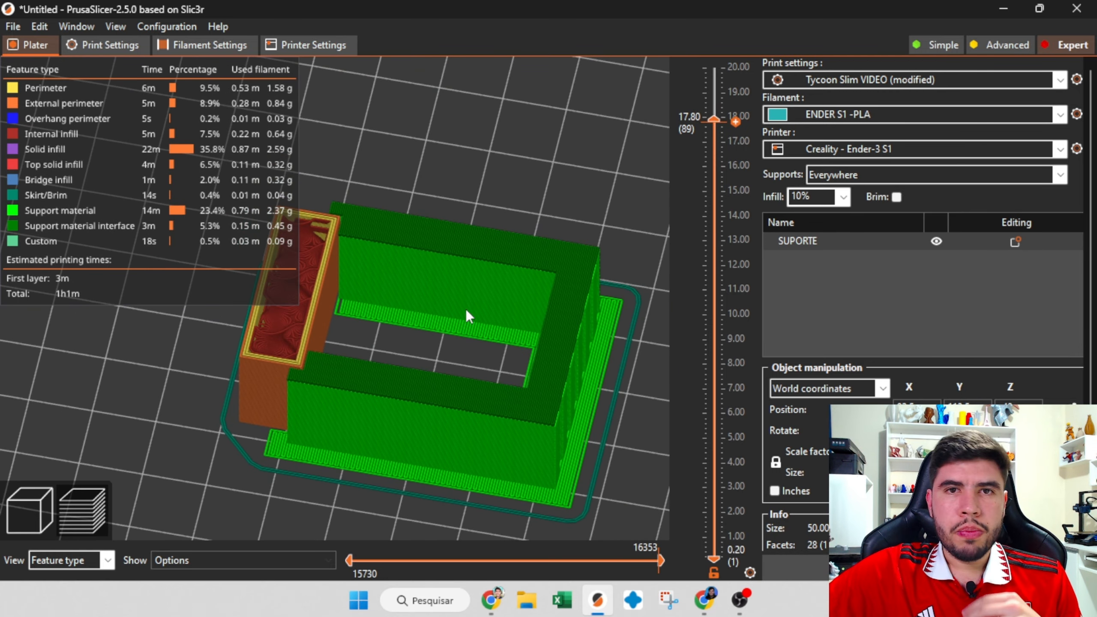
mouse_move(715, 124)
left_mouse_down()
mouse_move(720, 144)
mouse_move(715, 113)
left_mouse_up()
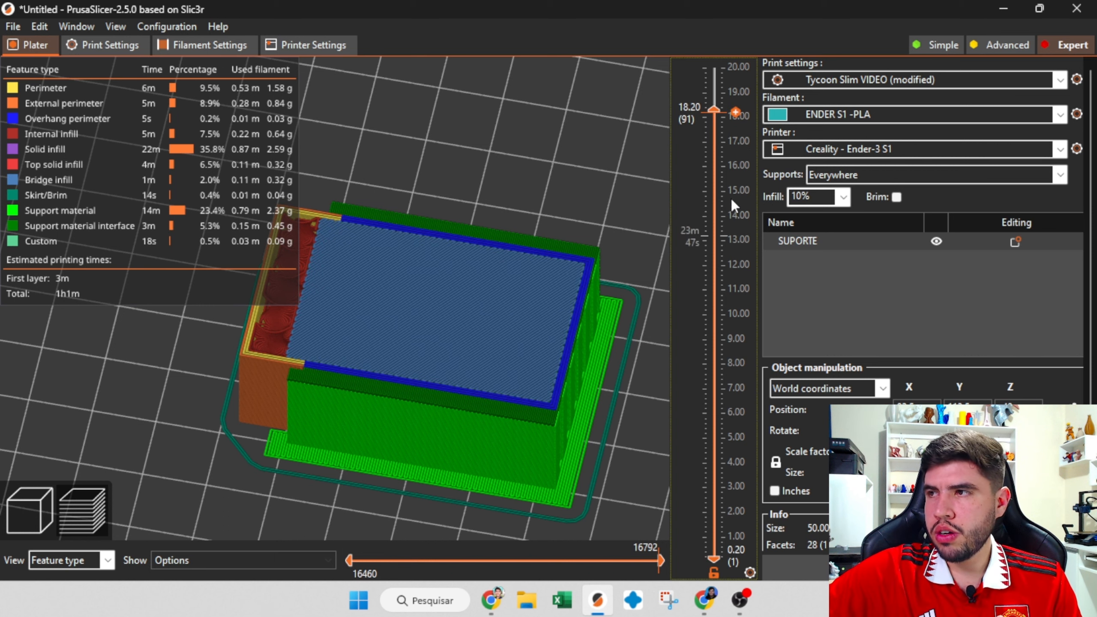
mouse_move(714, 110)
left_mouse_down()
mouse_move(715, 150)
mouse_move(712, 120)
left_mouse_up()
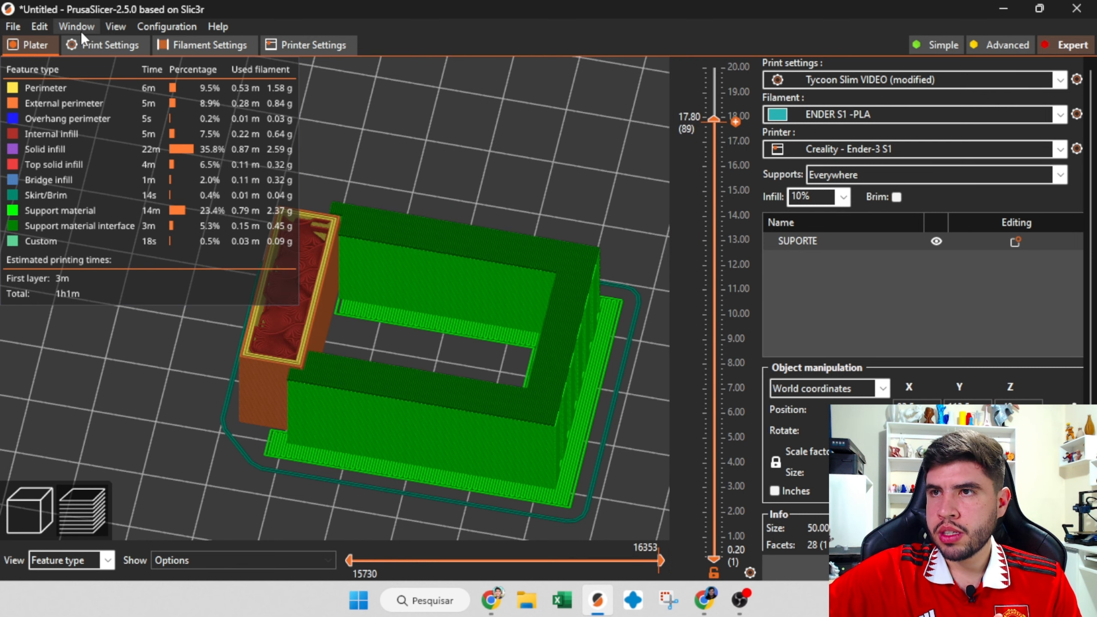
Disable Detect bridging perimeters and re-slice the widened part, keeping Don't support bridges enabled.
left_click(88, 44)
left_click(87, 93)
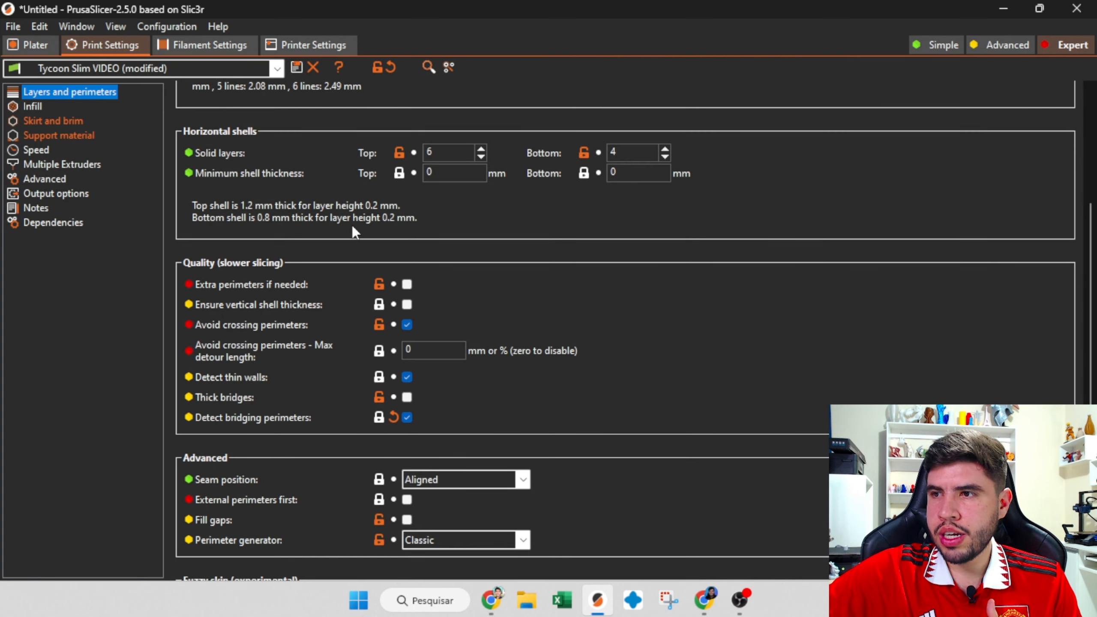
left_click(410, 415)
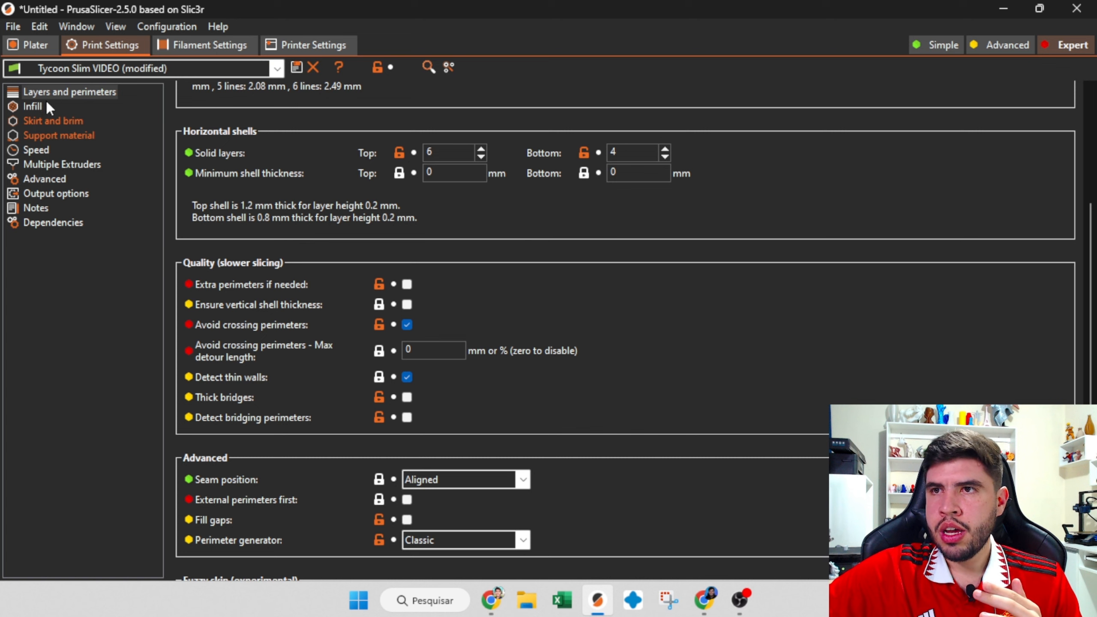
left_click(52, 134)
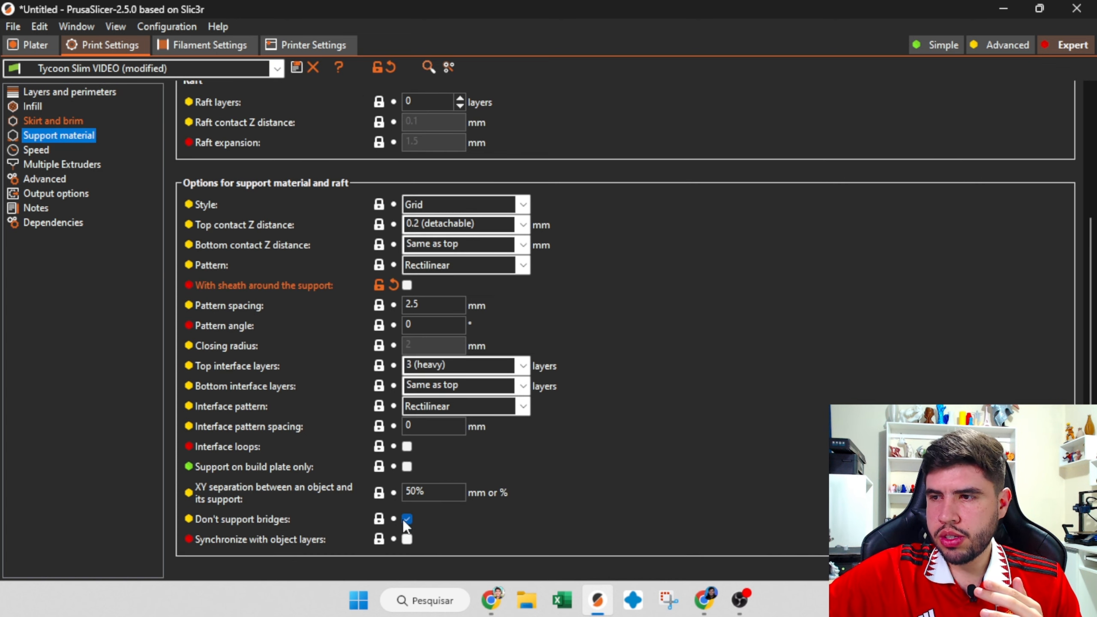
left_click(31, 45)
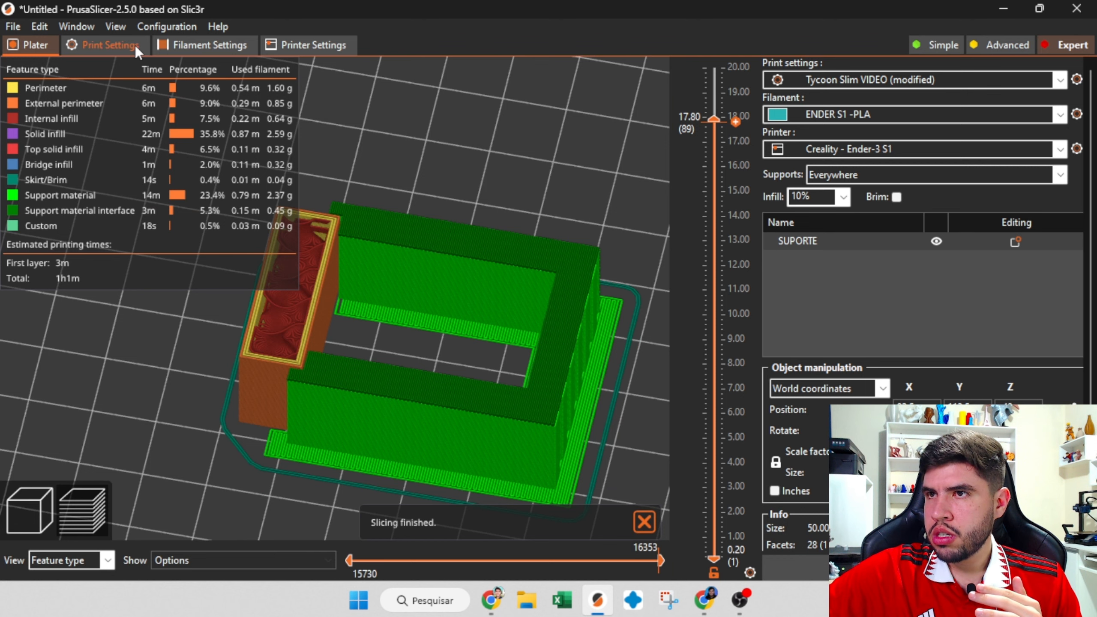
Disable Don't support bridges, re-slice, and preview the supported bridge up to the 18.20 mm layer.
left_click(134, 45)
left_click(407, 519)
left_click(36, 47)
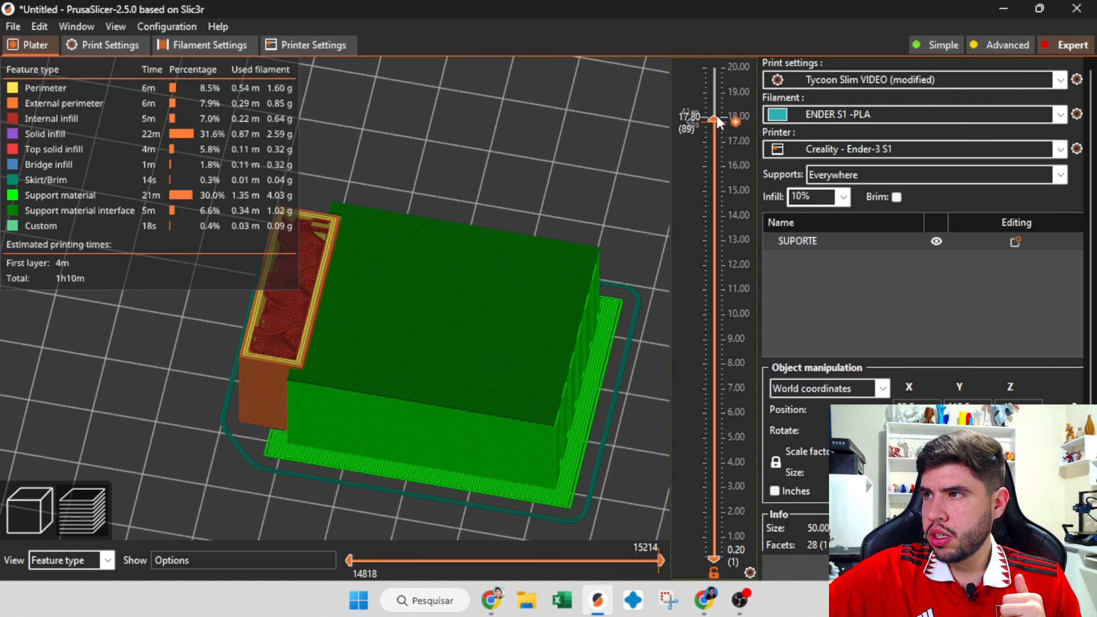
scroll(715, 118, "up", 2)
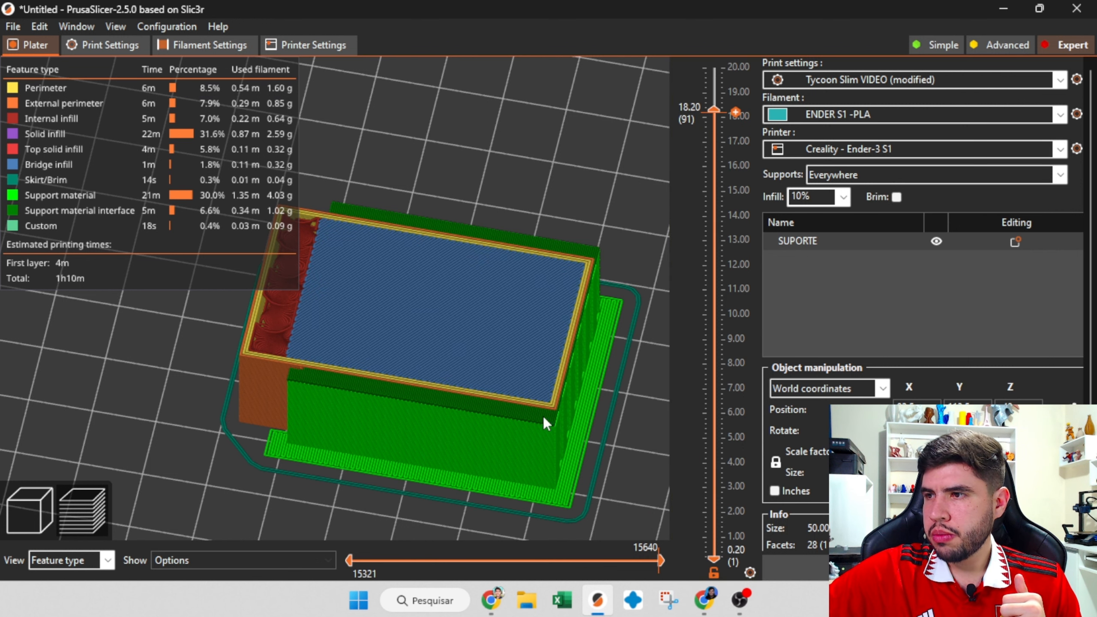
Review the Synchronize with object layers option in the support material settings.
left_click(118, 44)
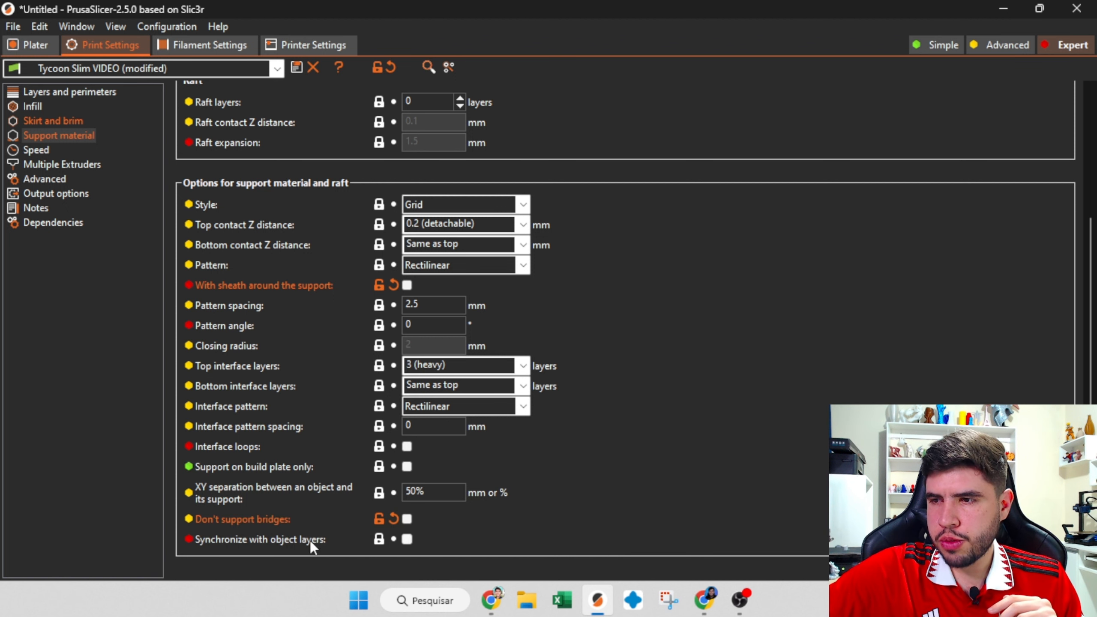
mouse_move(293, 537)
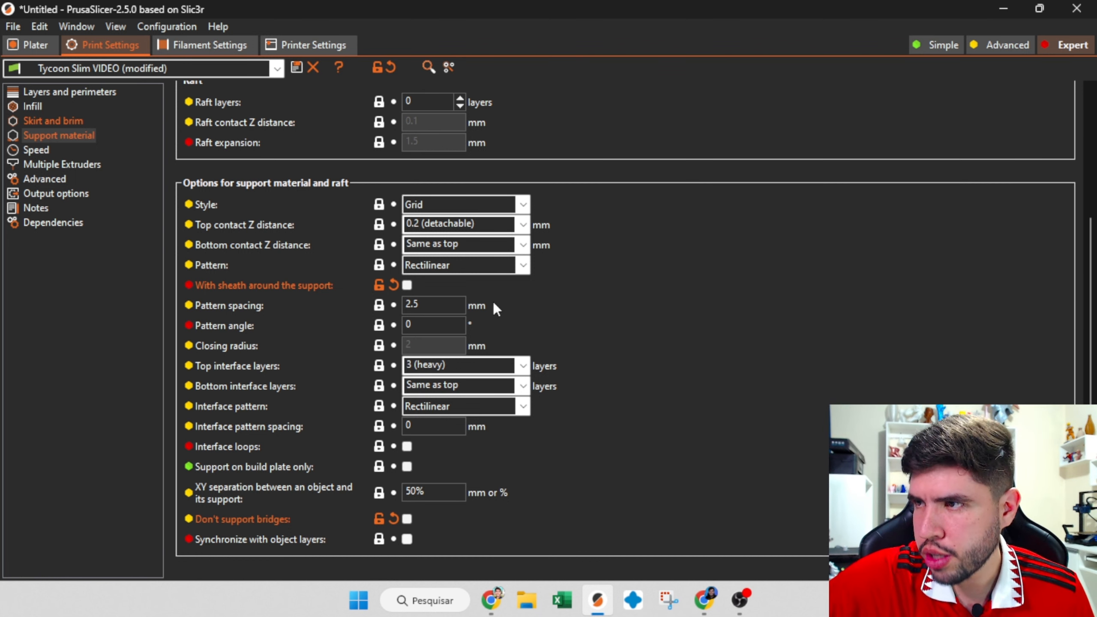
scroll(493, 302, "up", 2)
Undo the widening of the SUPORTE part, re-slice it, and preview it at the full 20.00 mm height.
left_click(28, 45)
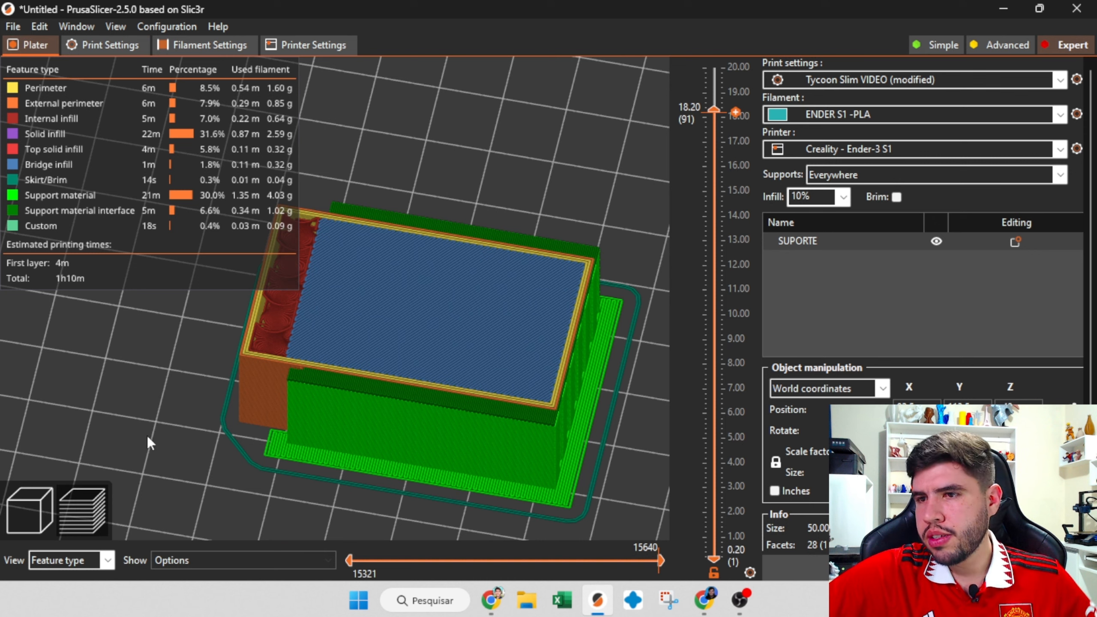
left_click(29, 520)
key("ctrl+z")
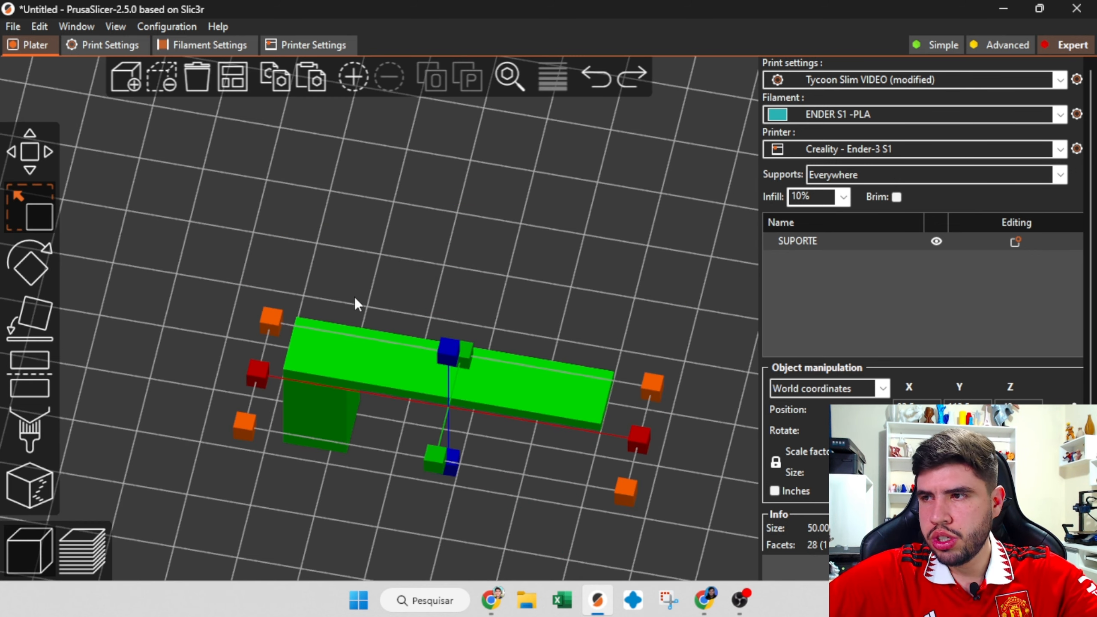
key("Tab")
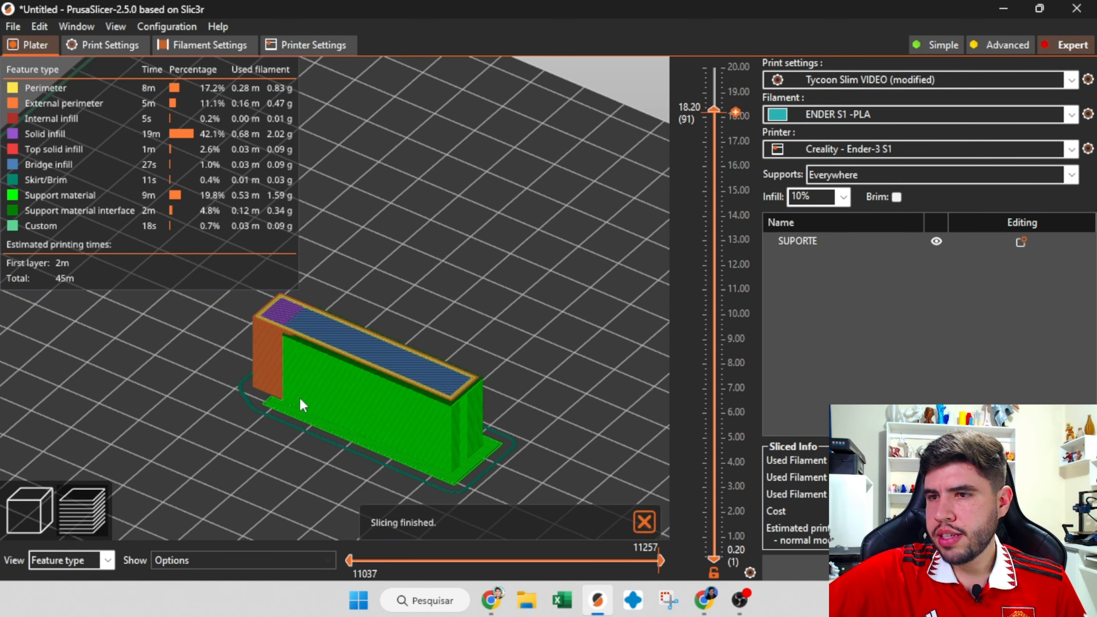
left_click_drag(710, 106, 705, 40)
scroll(515, 333, "down", 3)
middle_click_drag(513, 333, 609, 300)
scroll(522, 324, "up", 3)
middle_click_drag(523, 324, 469, 295)
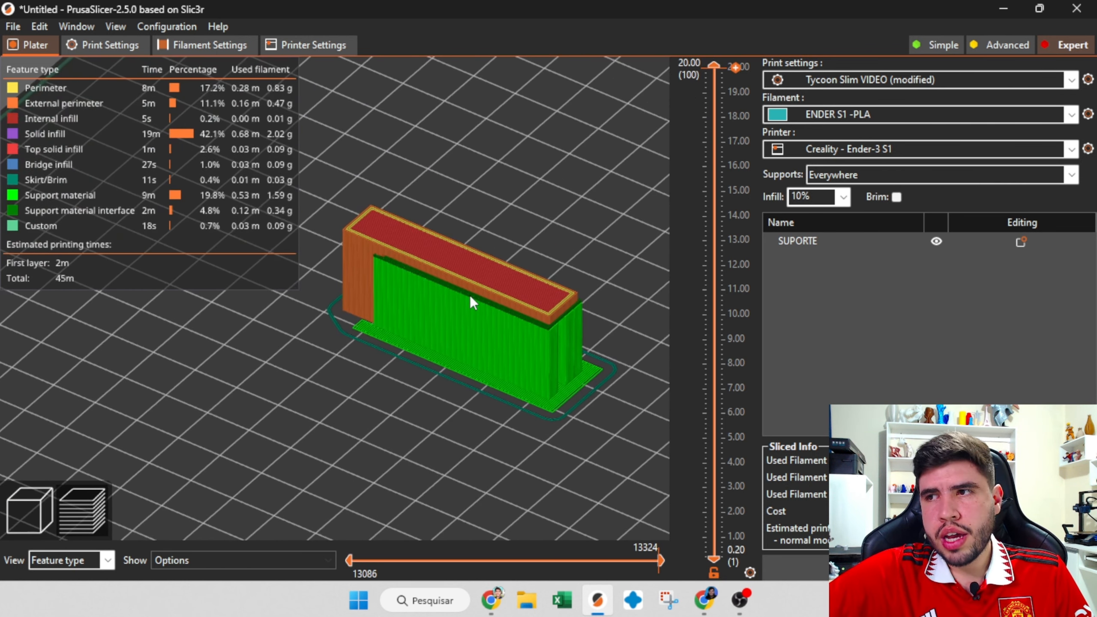